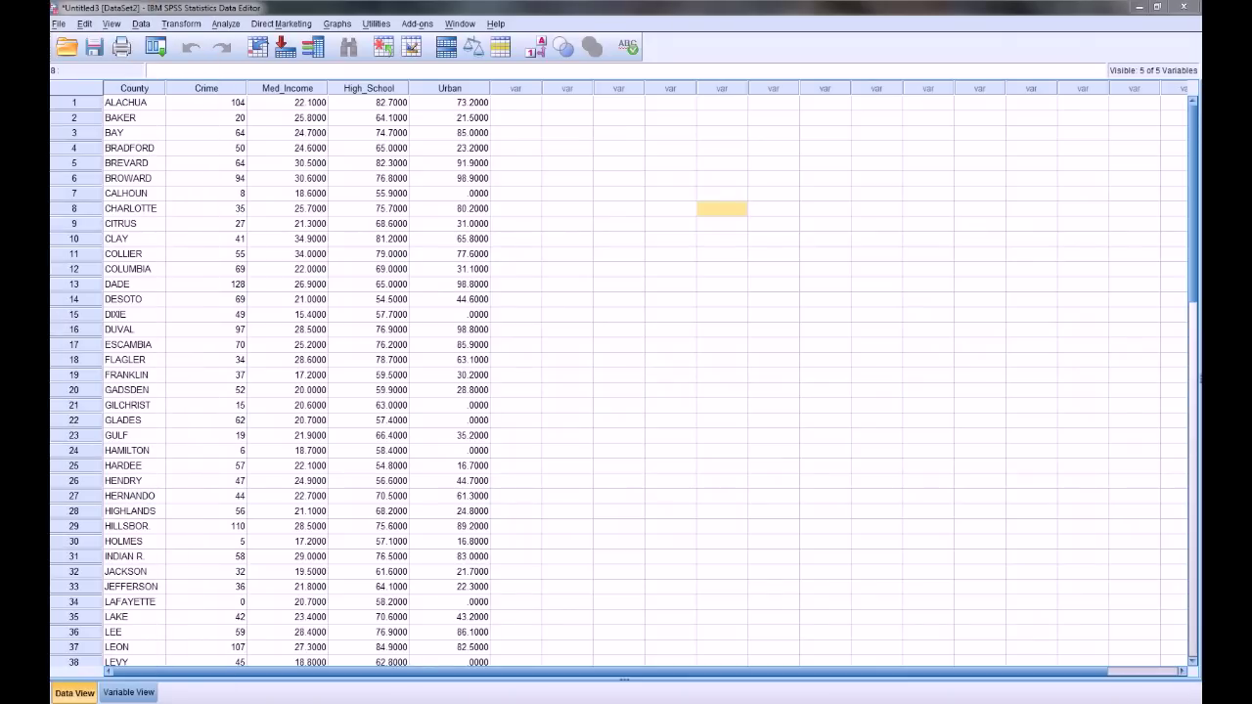
Look through the county dataset from the first record to the last.
click(721, 209)
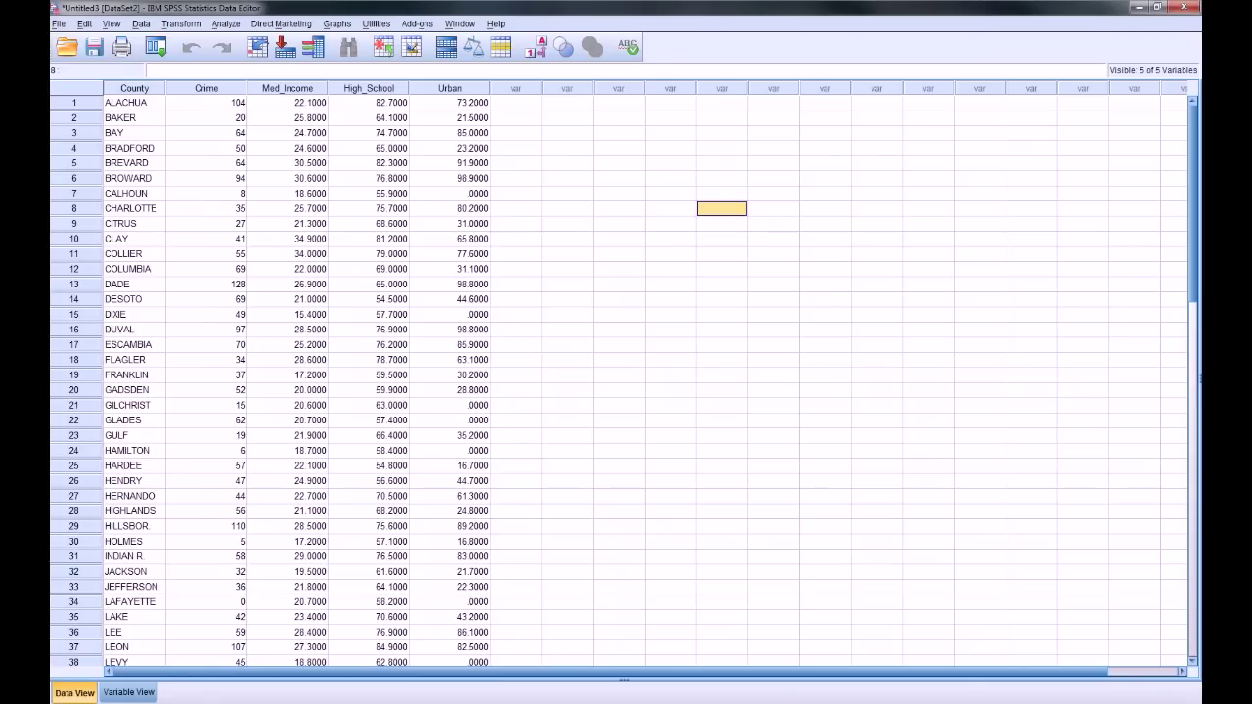
scroll(626, 381, down, 11)
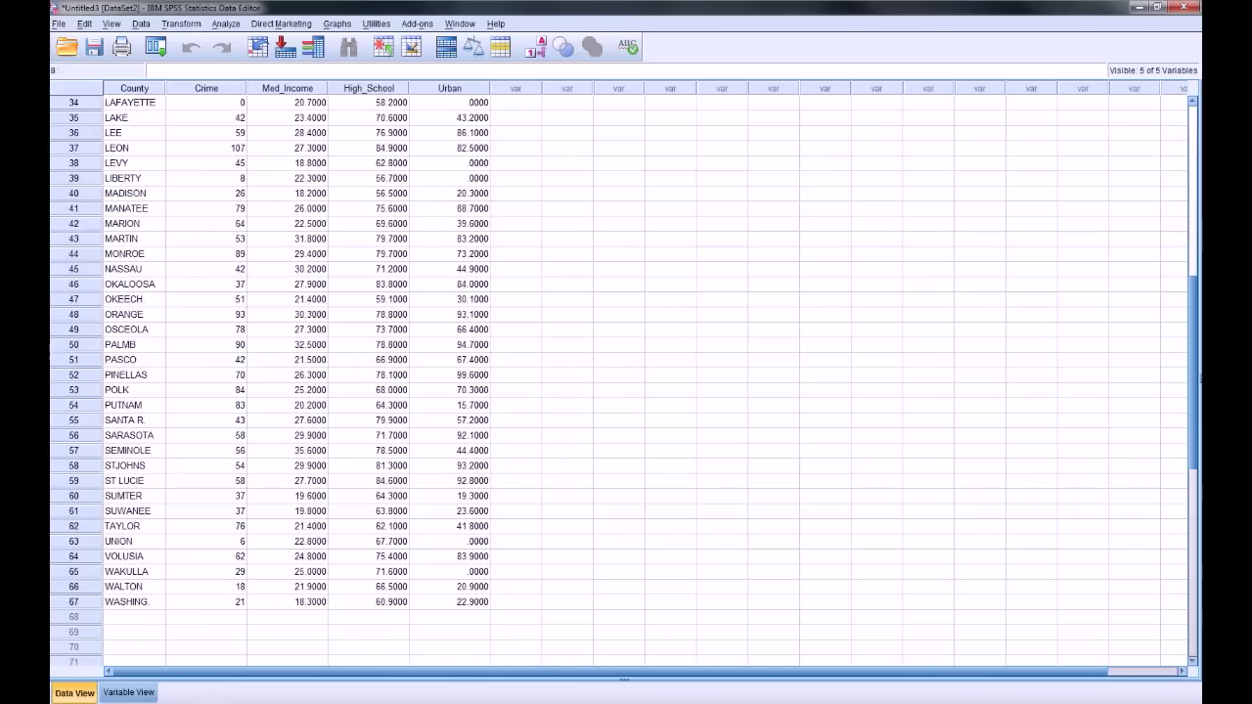
scroll(626, 382, up, 11)
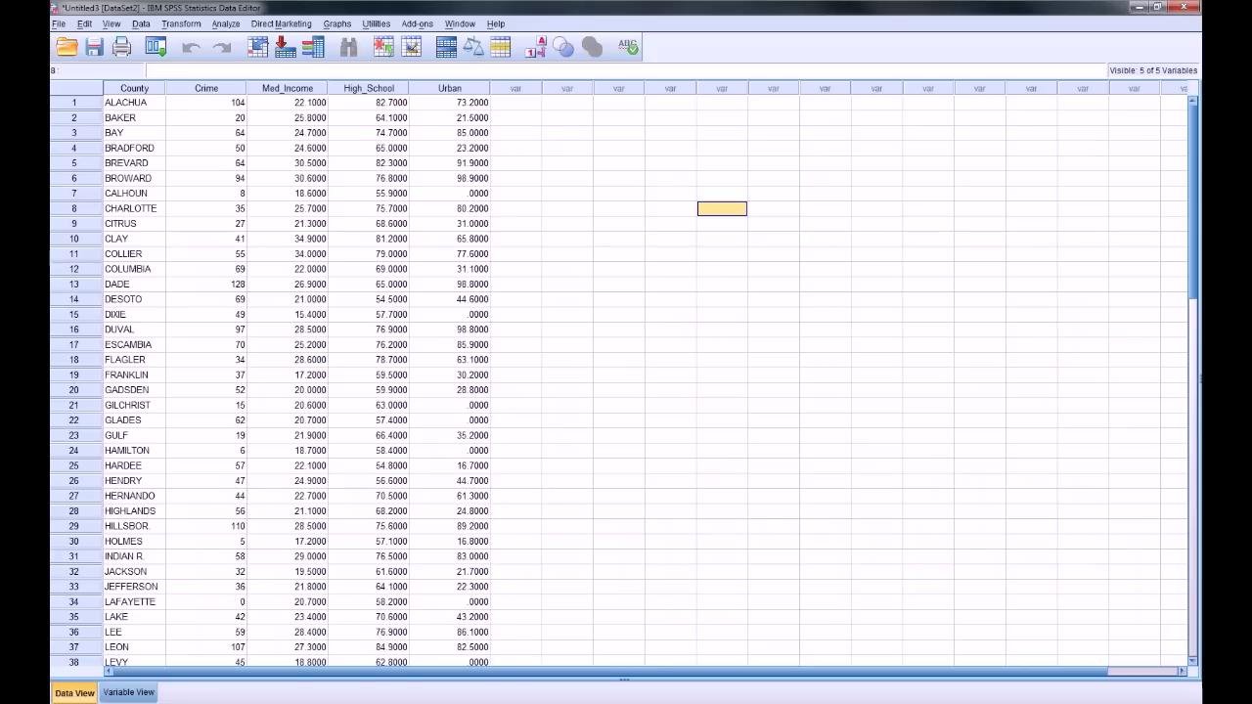
Start a recode into different variables with Urban as the input variable.
key(alt+t)
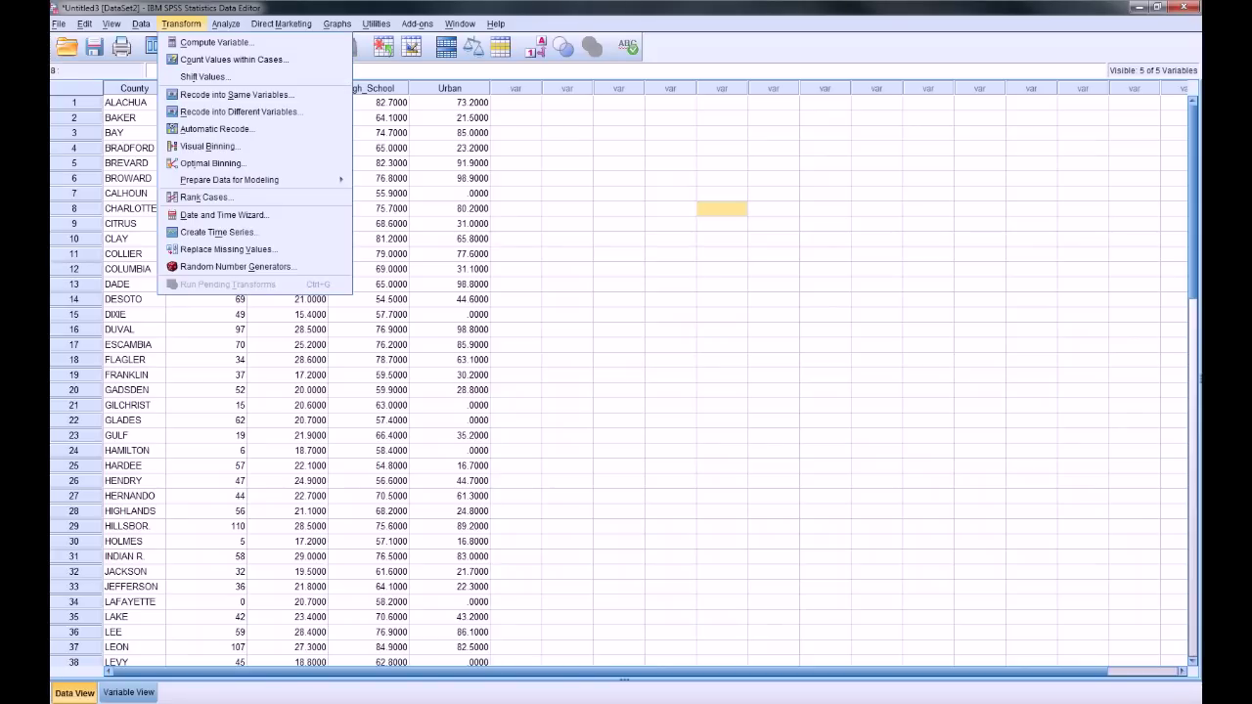
key(Left)
key(Left)
key(Right)
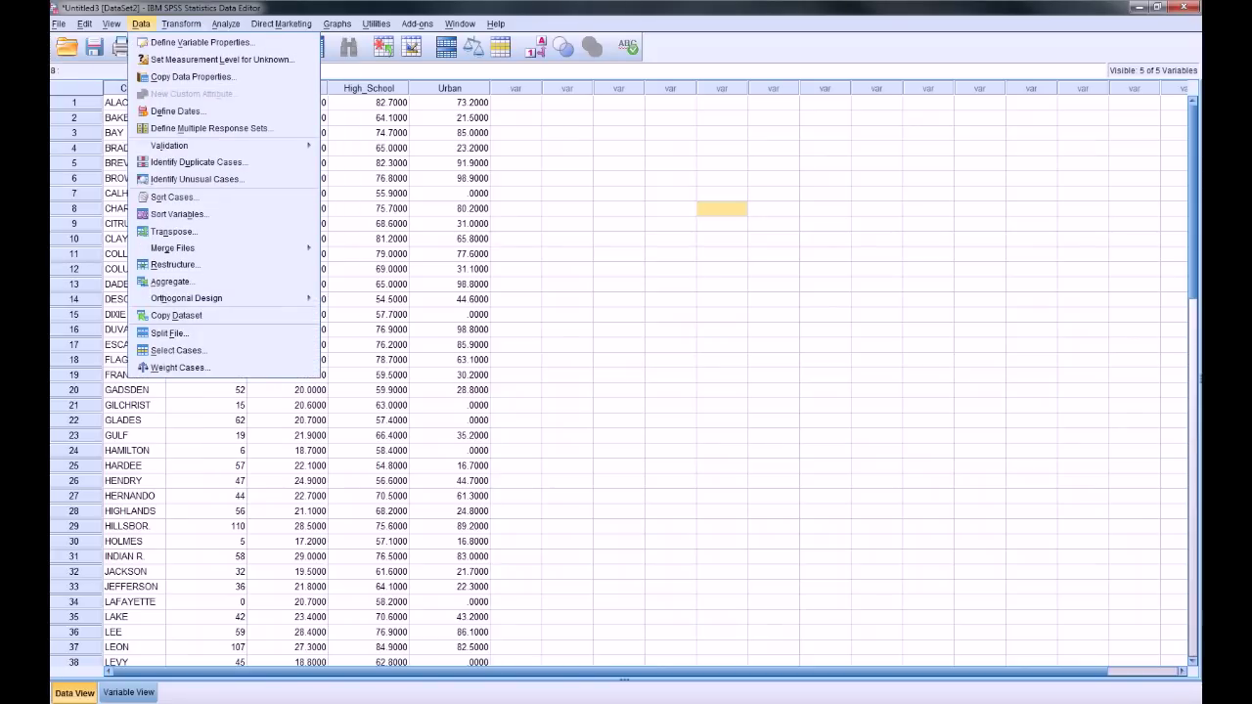
key(Right)
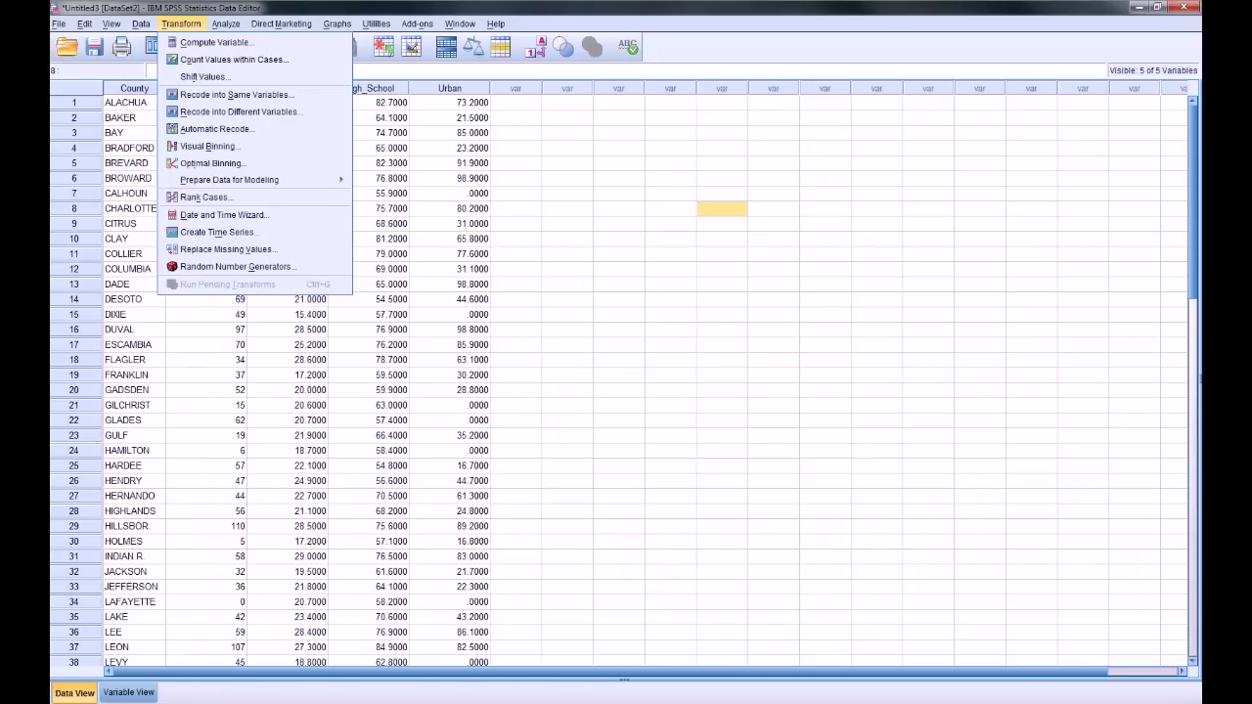
key(Down)
key(Down)
key(Down)
key(Down)
key(Down)
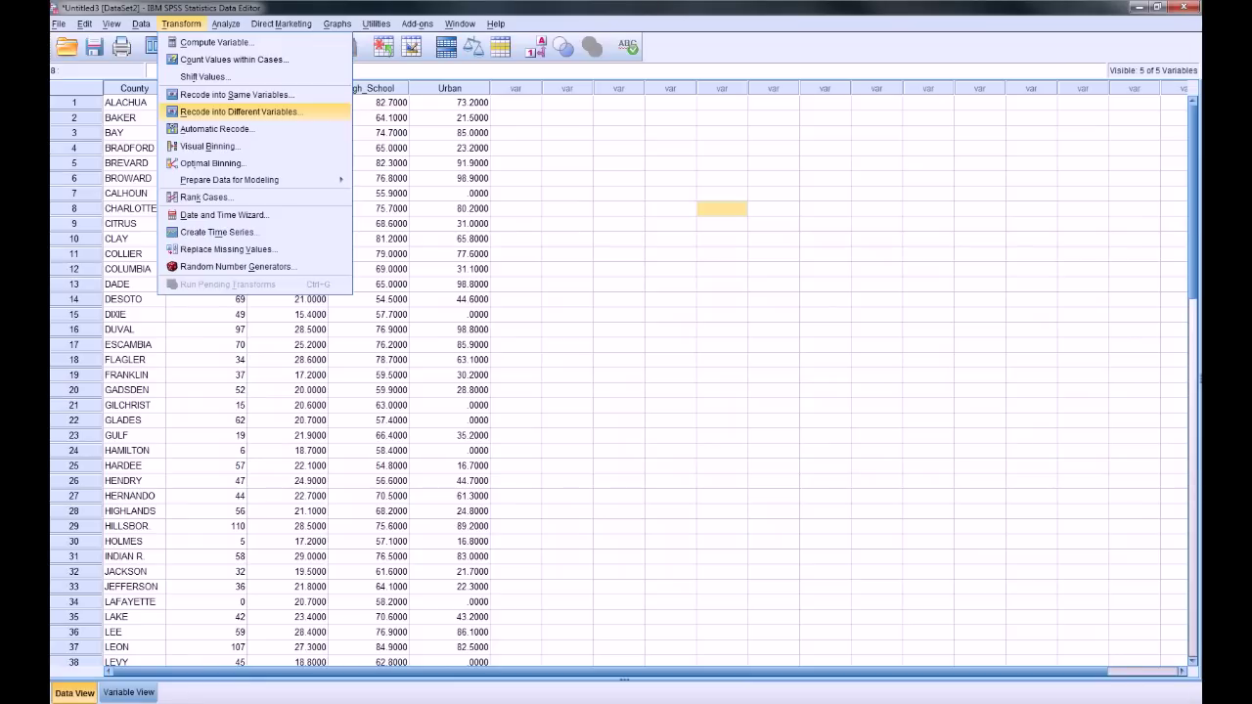
key(Return)
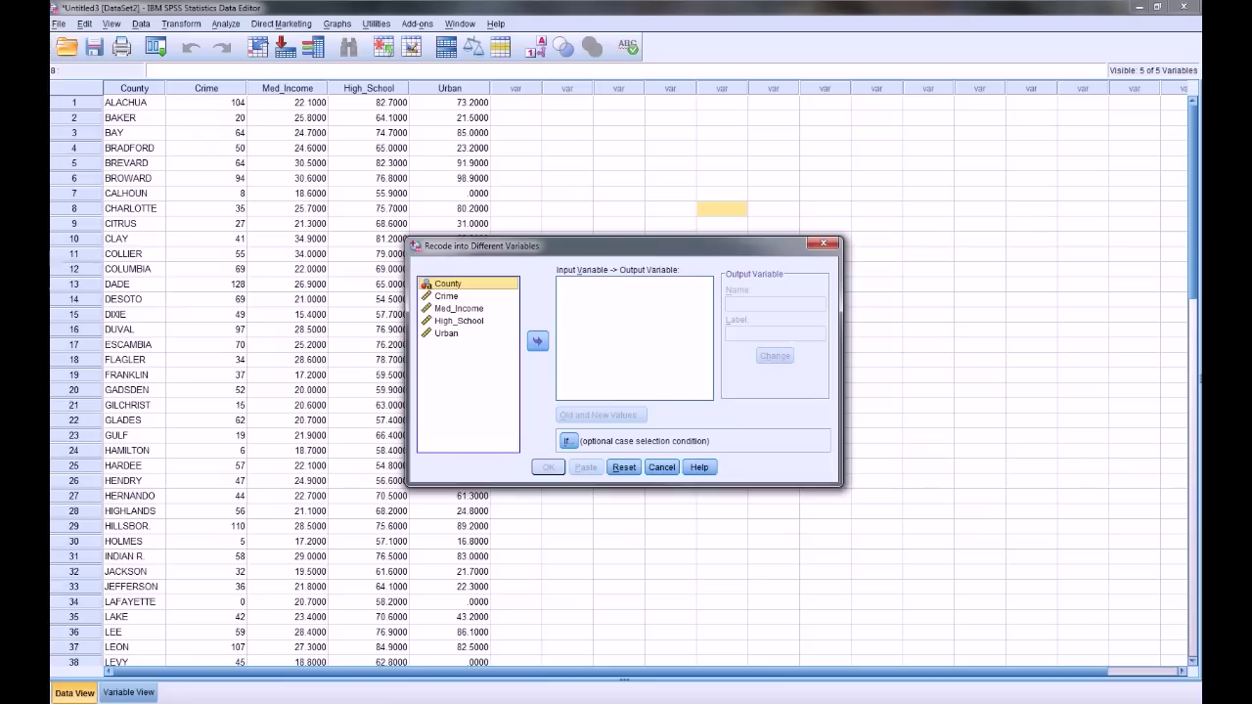
key(ctrl+End)
click(446, 332)
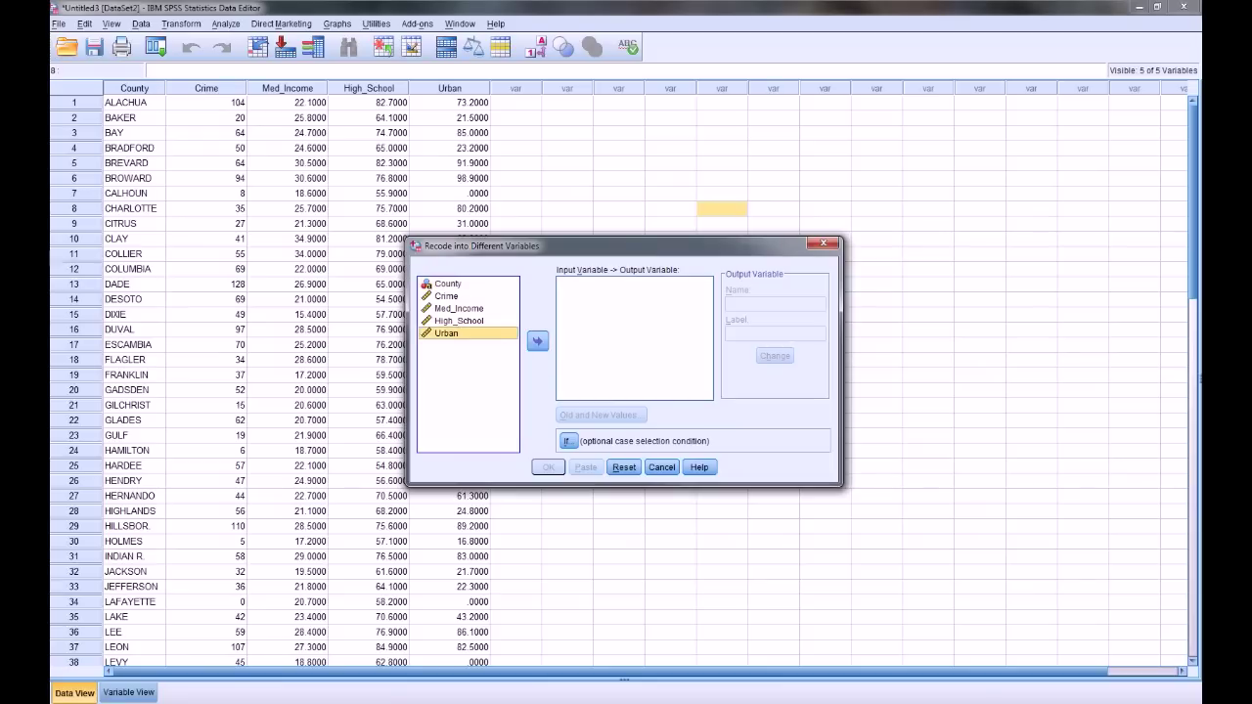
click(537, 340)
Name the output variable for Urban urbanCategory and apply the name.
click(775, 303)
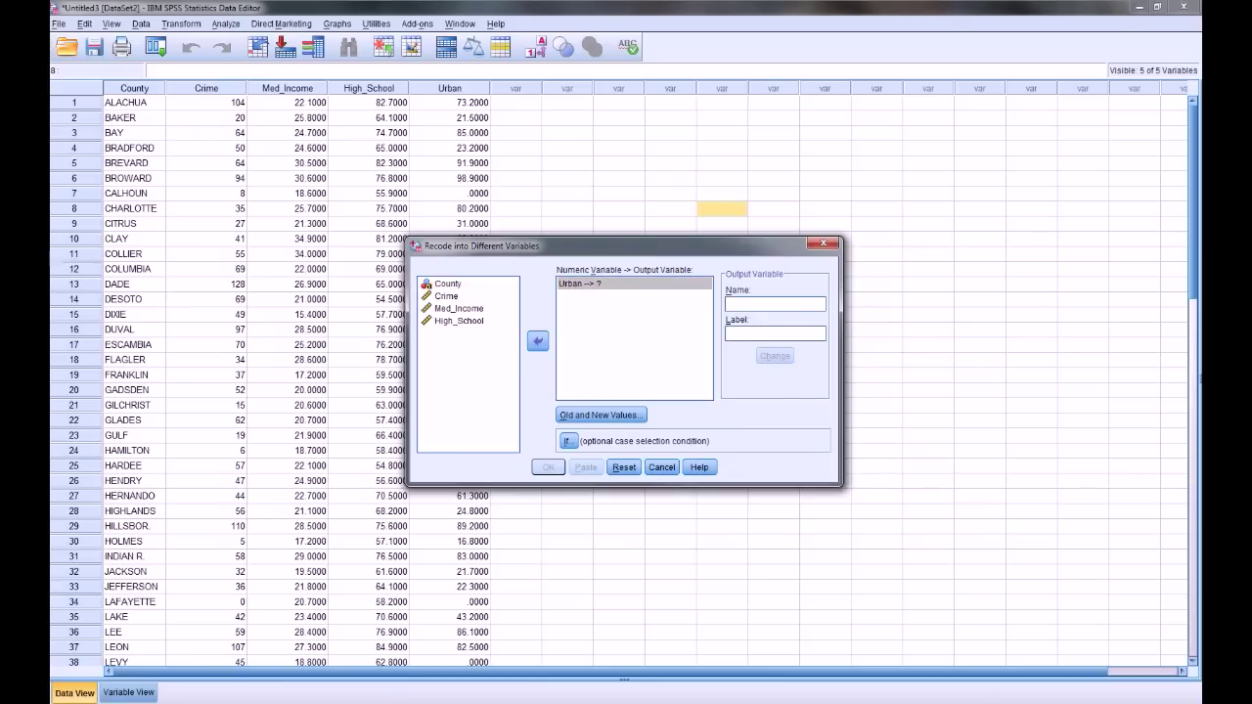
text(urbanCa)
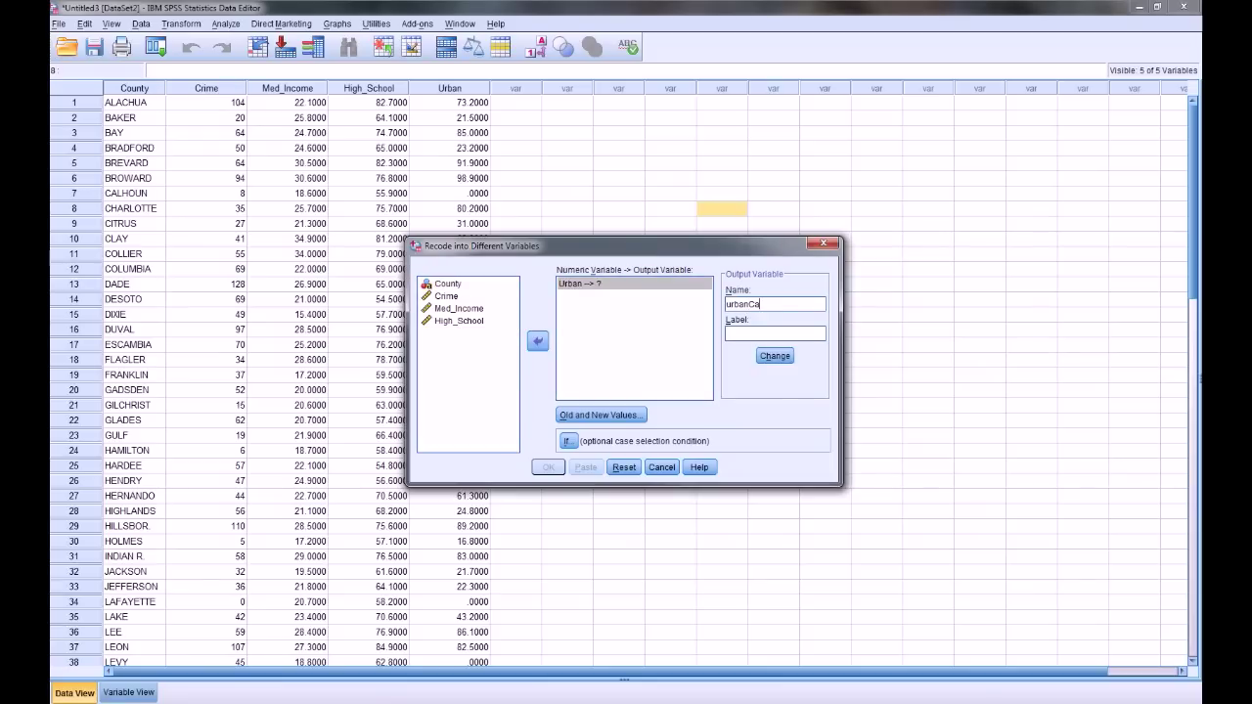
text(tegory)
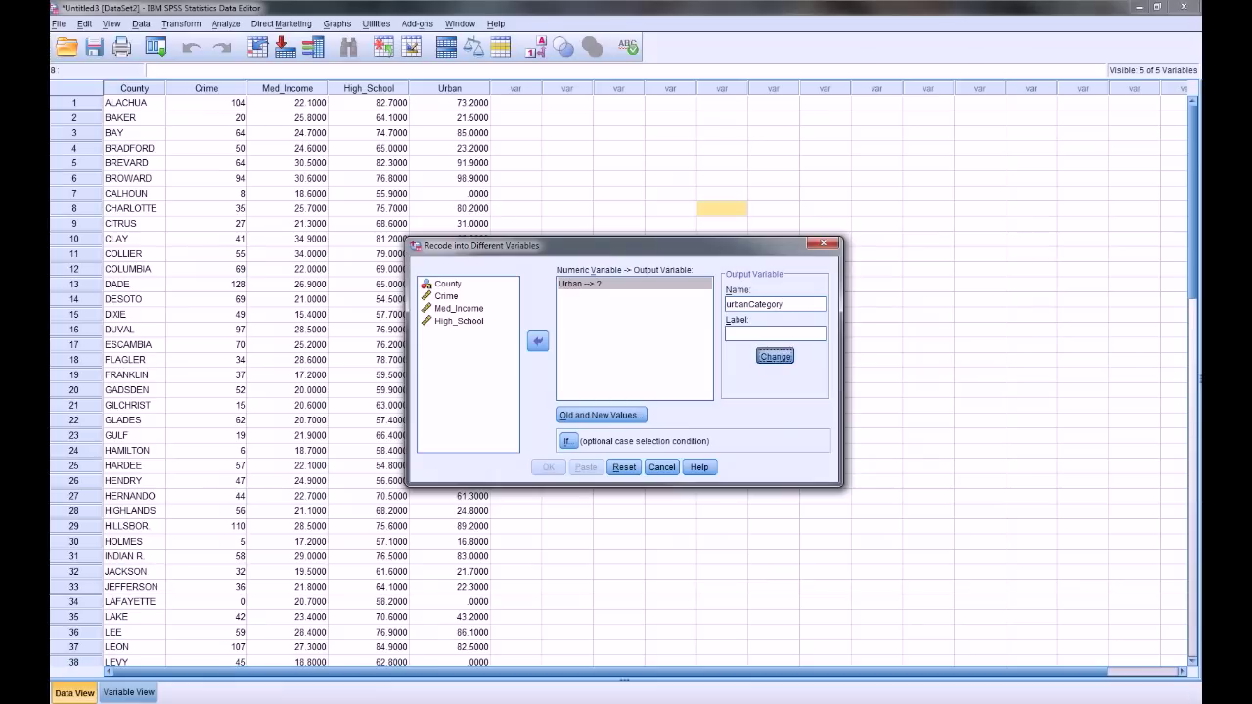
key(Return)
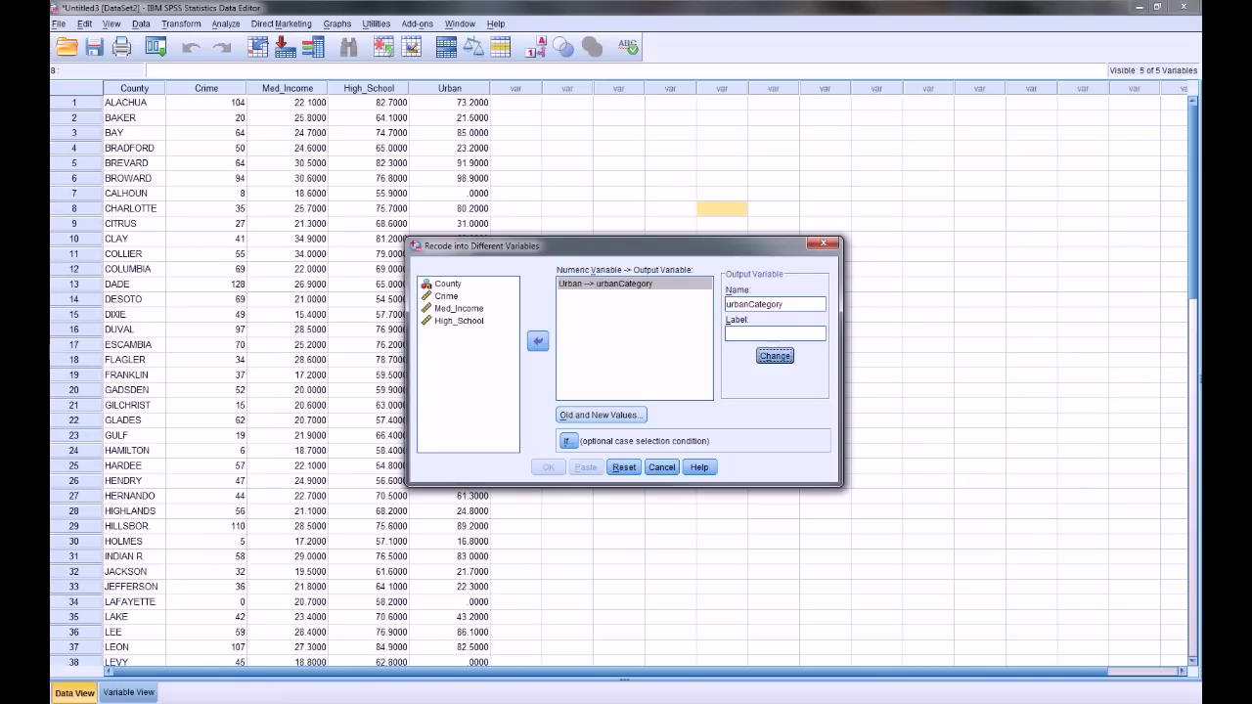
Add a recode rule that maps old values in the range 0 through 40 to the new value 1.
click(601, 415)
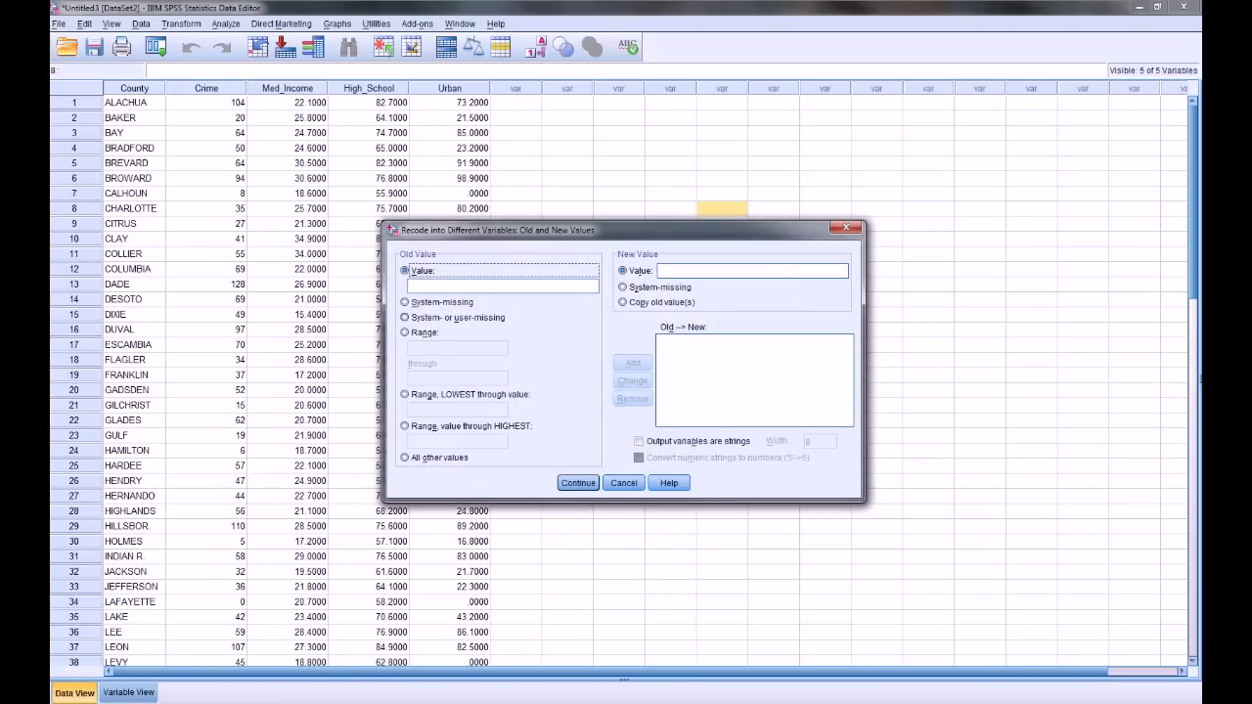
click(405, 332)
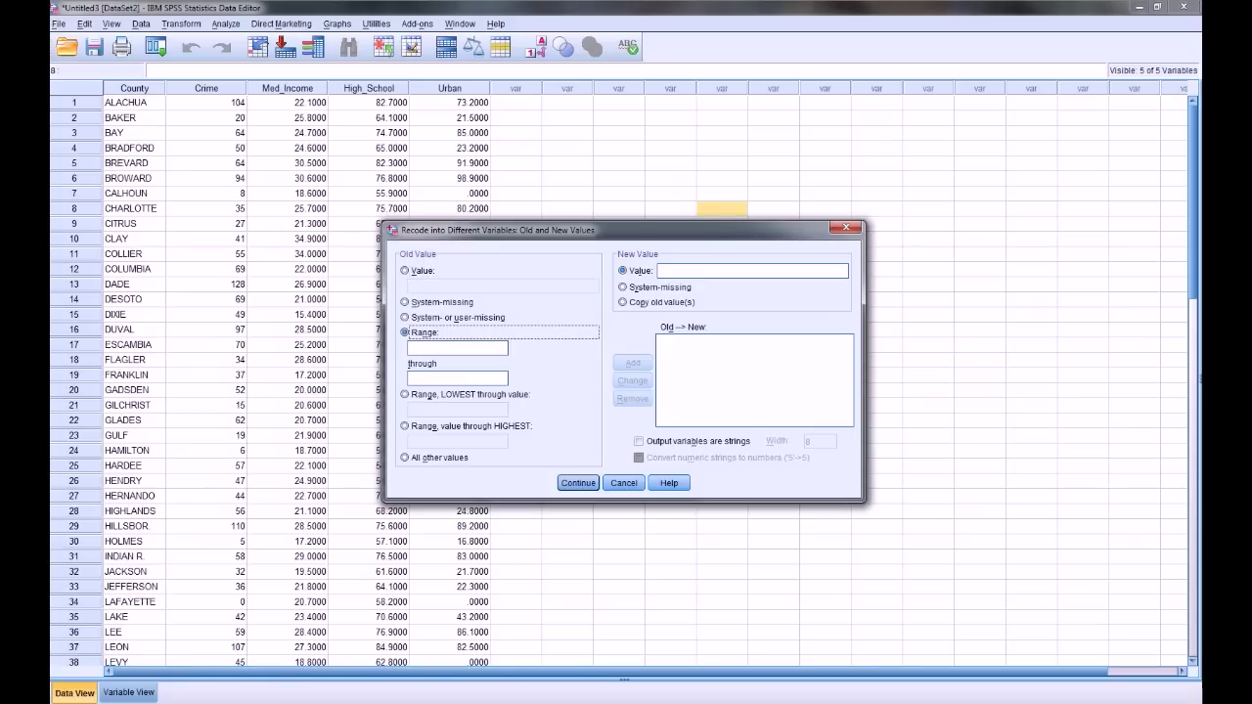
click(457, 347)
text(0)
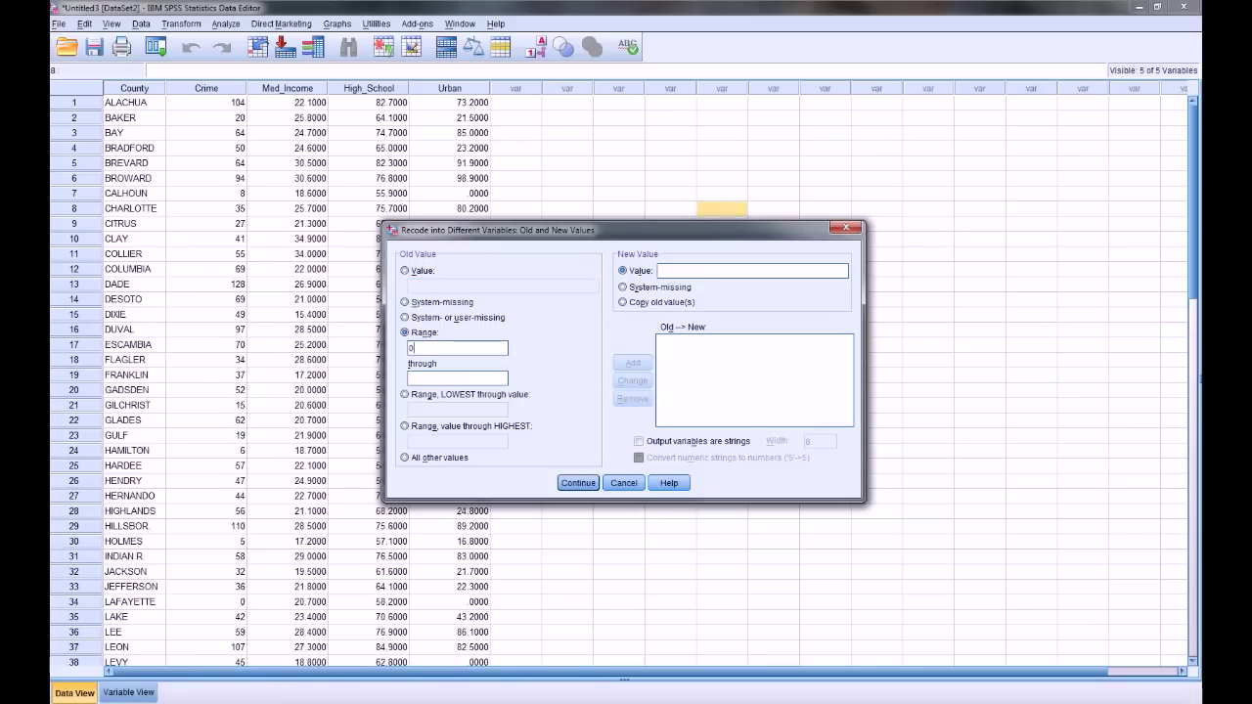
text(40)
text(1)
click(632, 363)
Add a rule mapping the range 40 through 60 to the new value 2, and run the recode.
text(40)
key(Tab)
text(60)
text(2)
key(alt+a)
click(578, 482)
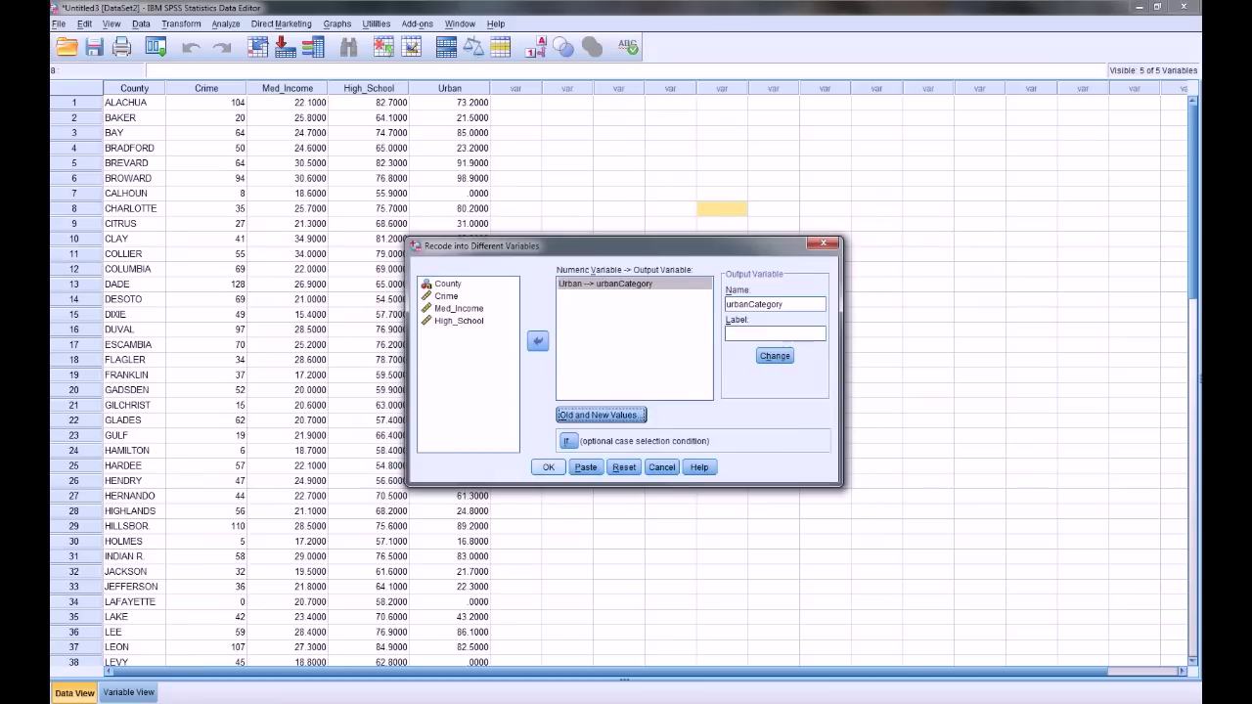
click(547, 467)
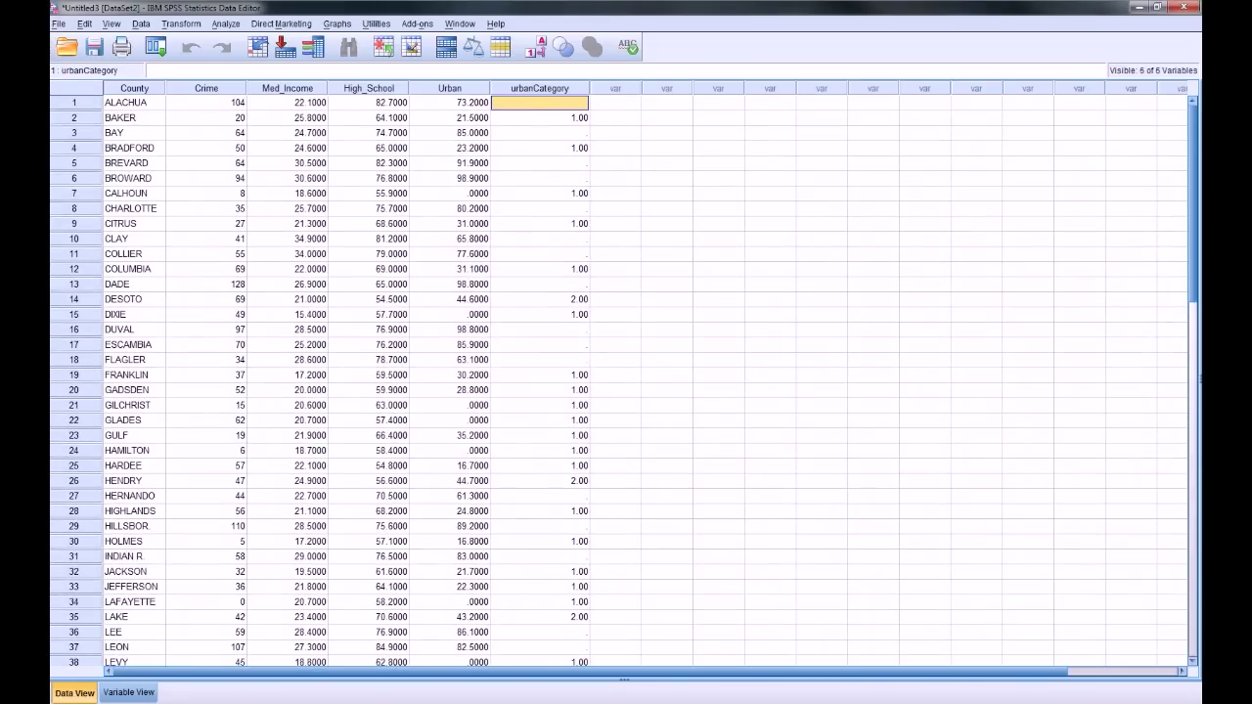
Compare the urbanCategory codes with the Urban percentages for several counties, including Alachua, Bradford and Desoto.
click(449, 103)
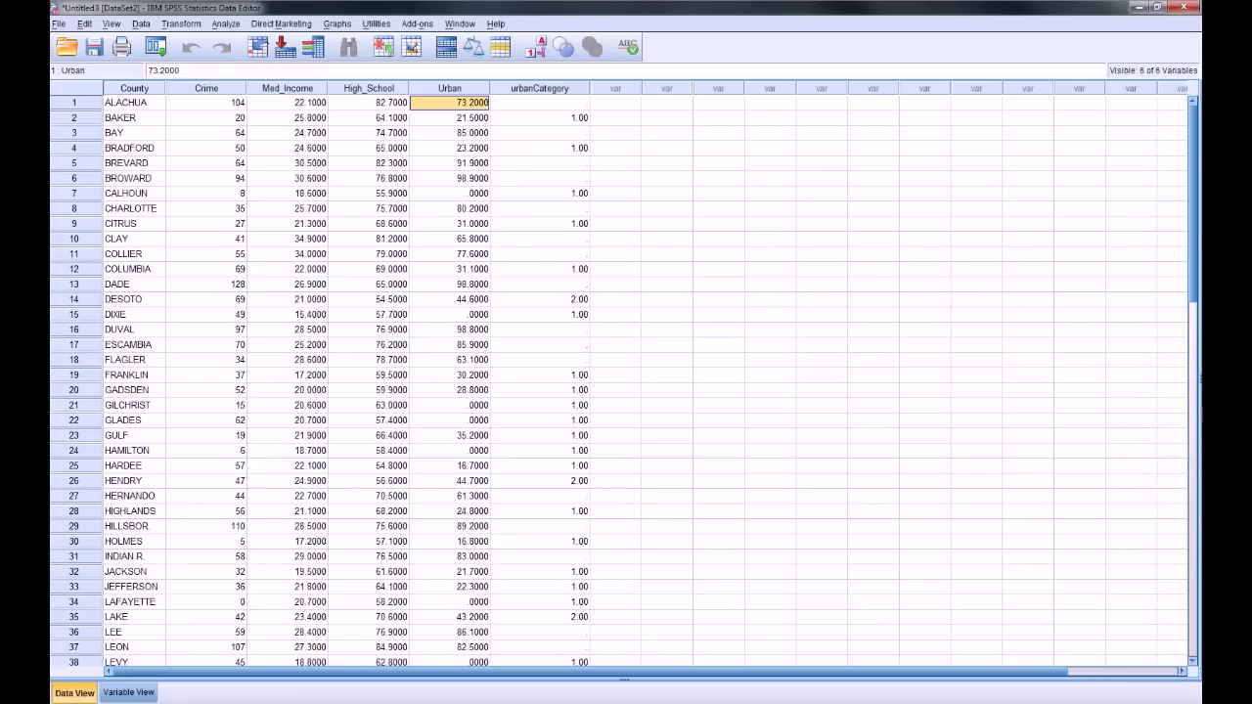
click(539, 103)
click(538, 133)
click(539, 178)
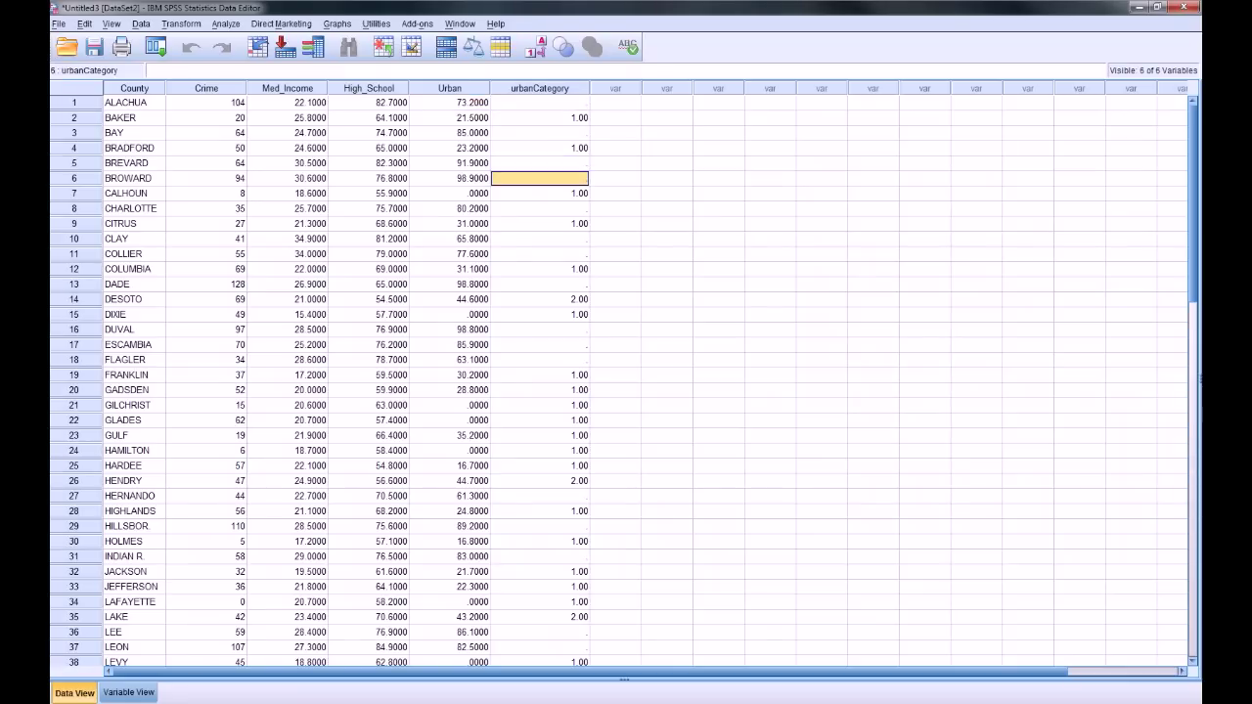
click(539, 148)
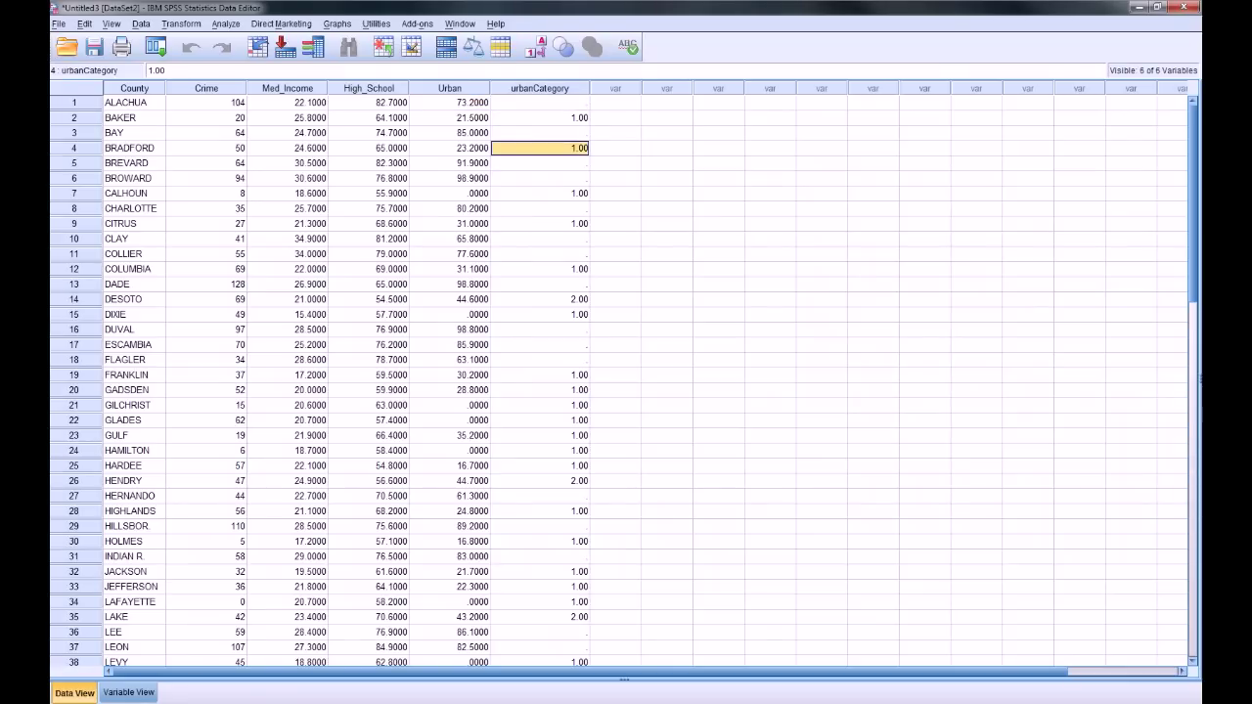
click(539, 299)
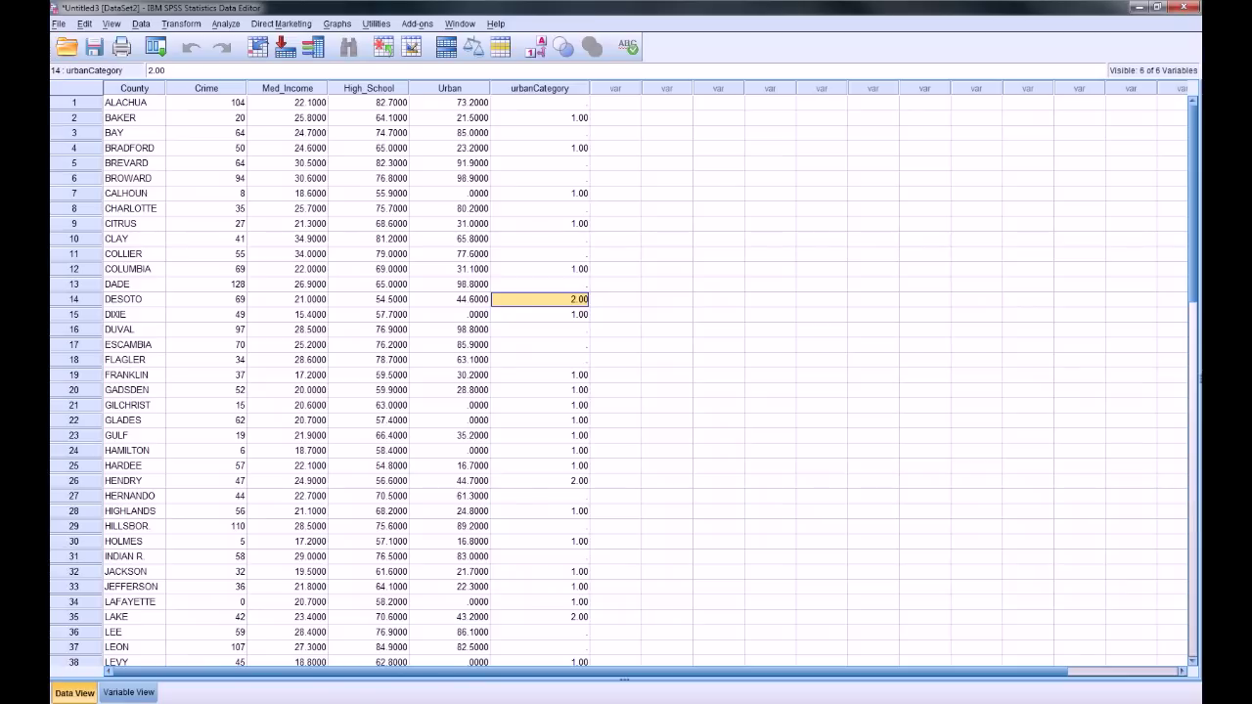
Scan urbanCategory, High_School and Crime with Define Variable Properties.
click(180, 24)
mouse_move(141, 24)
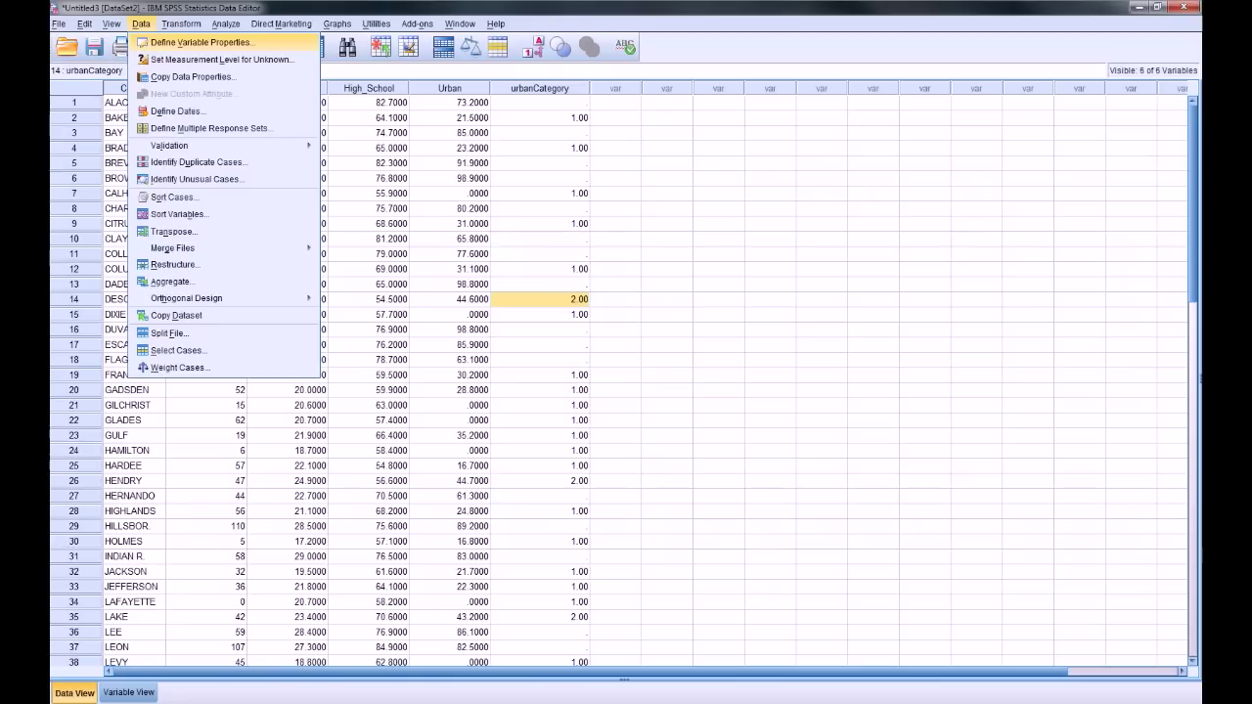
key(Return)
double_click(564, 381)
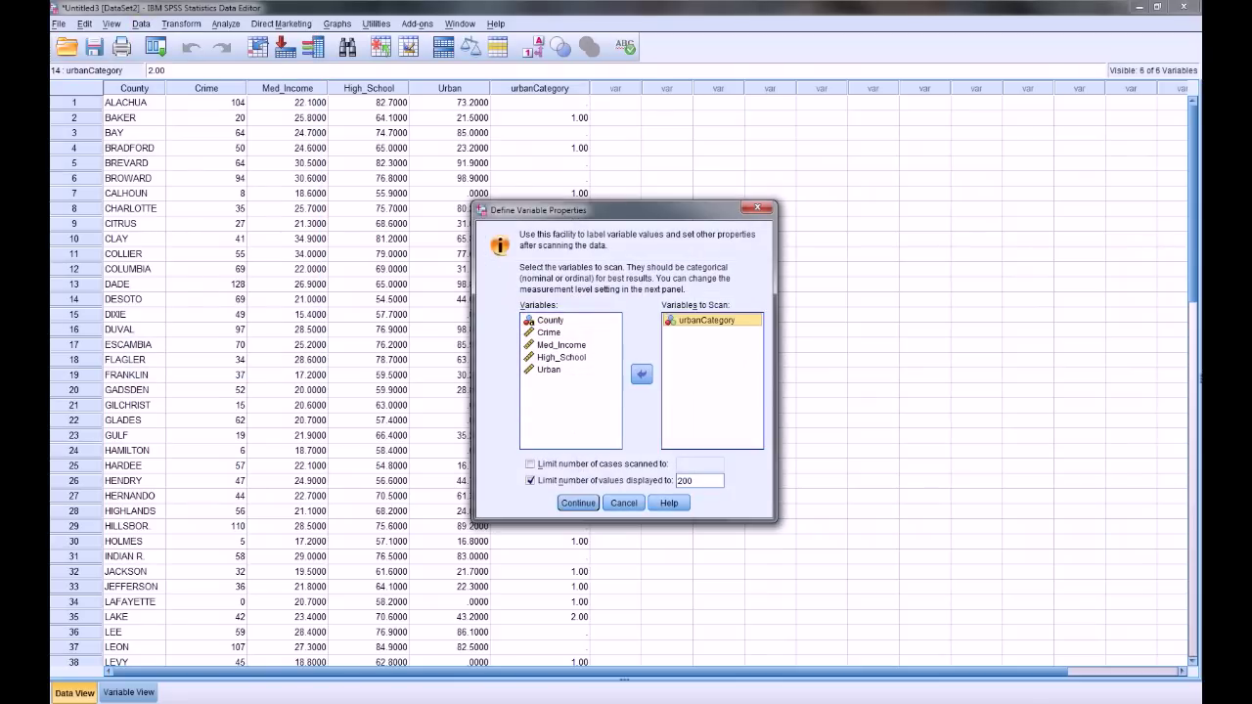
double_click(548, 369)
click(561, 357)
key(space)
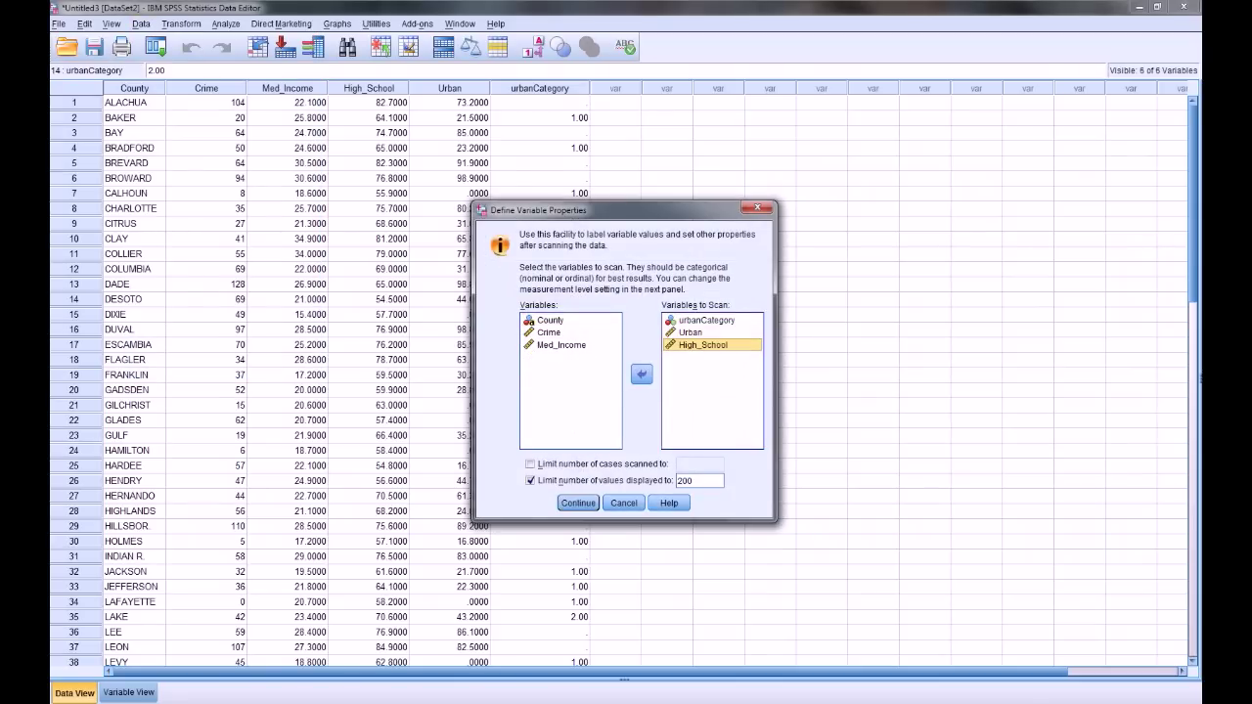
key(Up)
key(space)
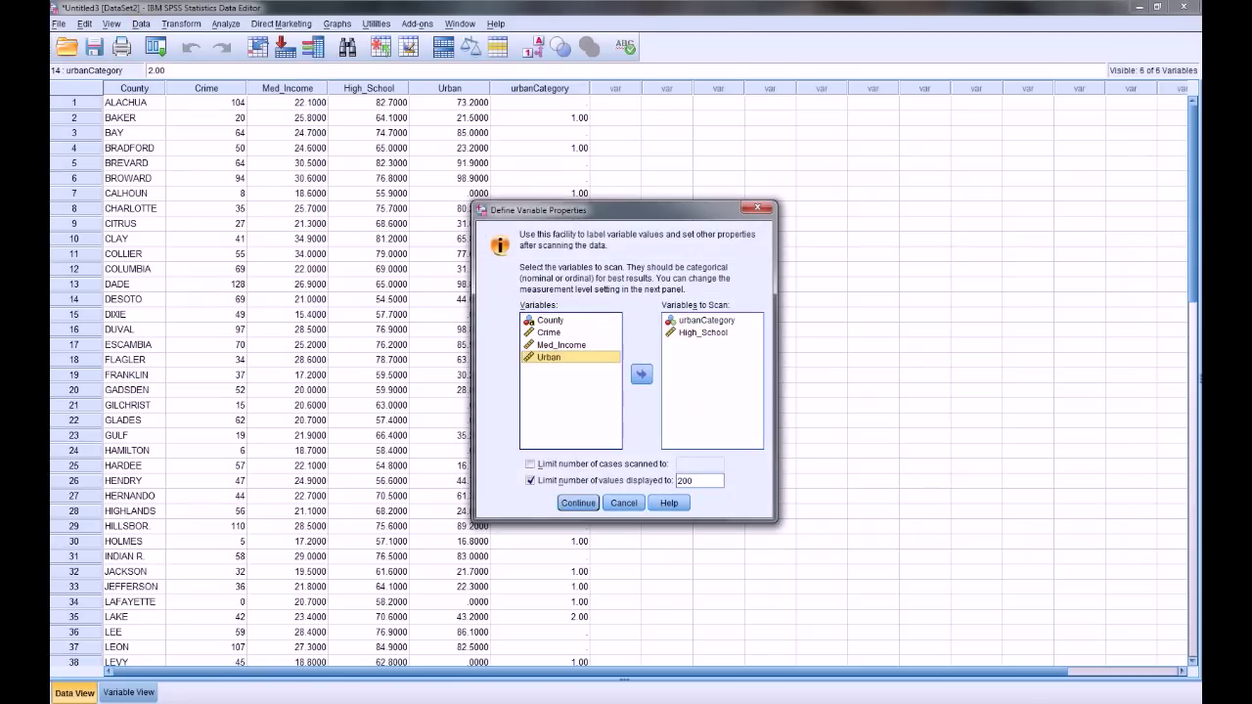
double_click(549, 332)
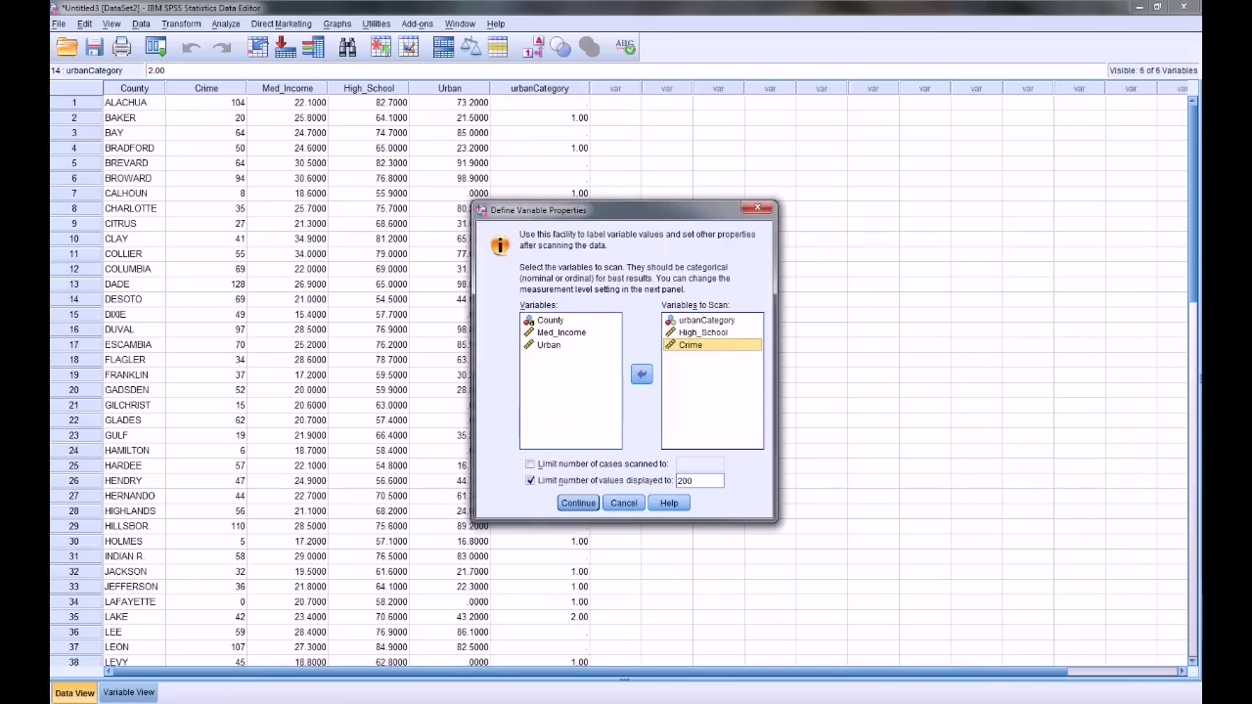
key(Return)
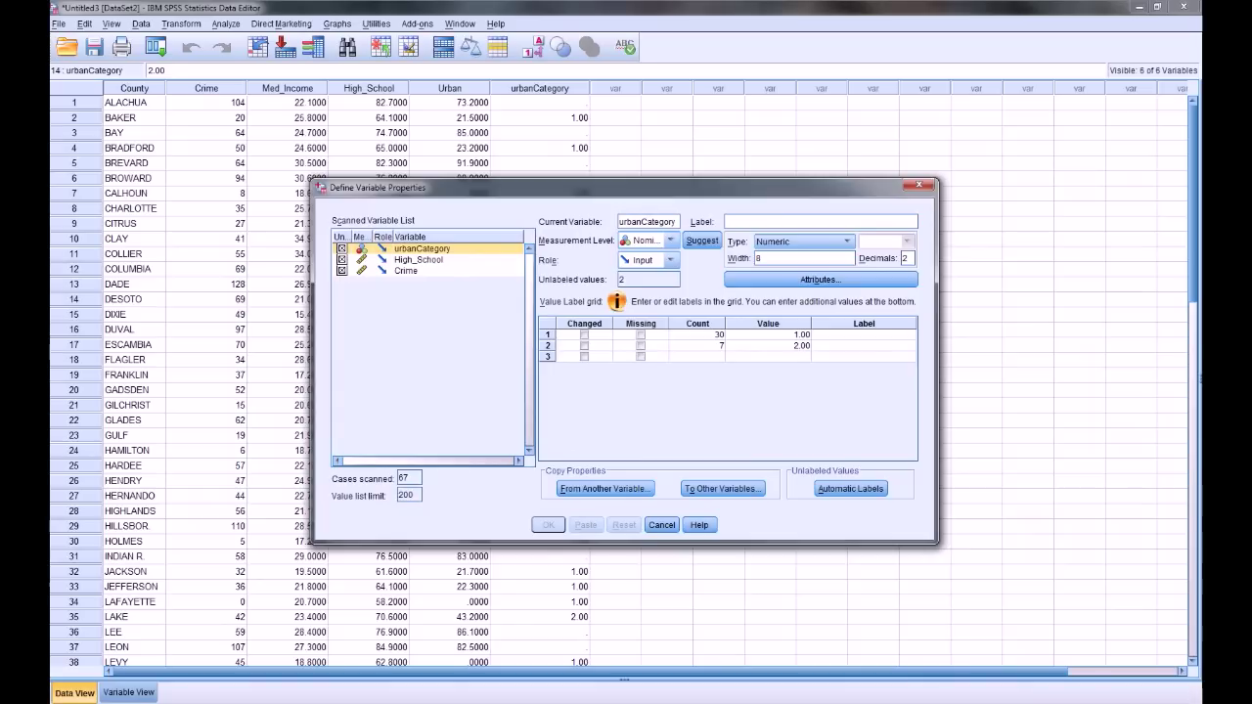
Set High_School to 0 decimals and label it "High School (%)".
click(417, 259)
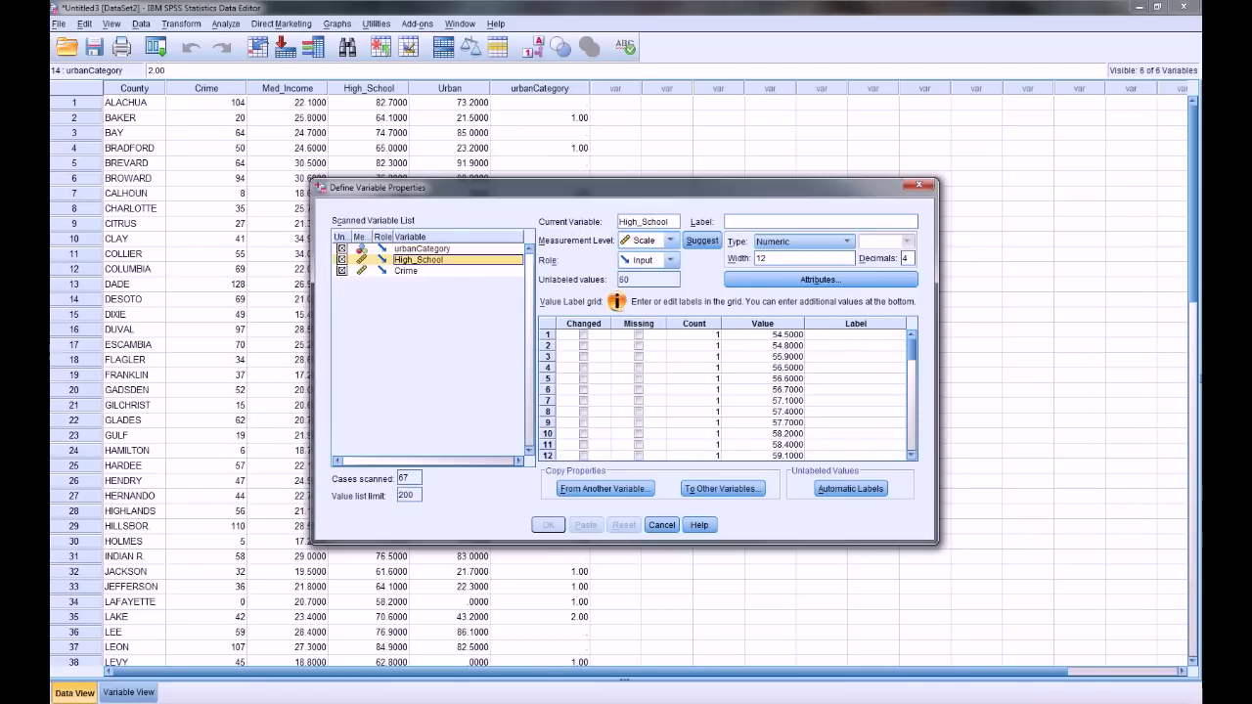
double_click(905, 258)
text(0)
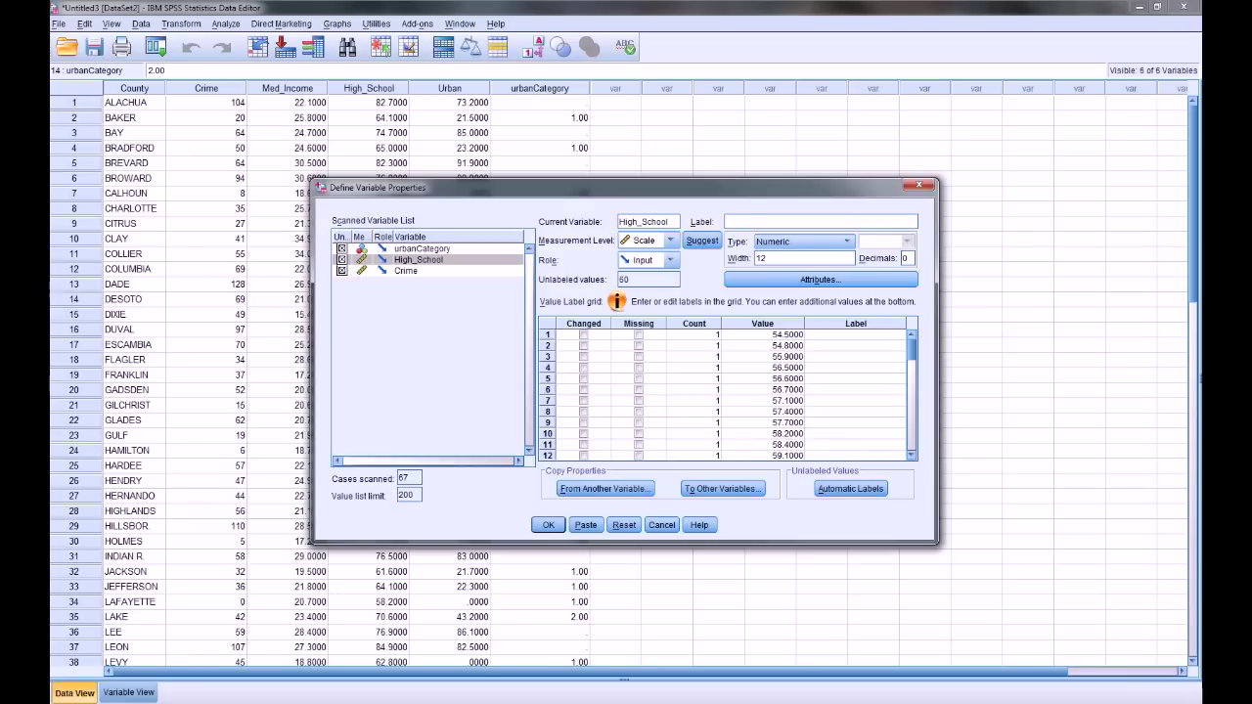
text(High School (%))
click(406, 271)
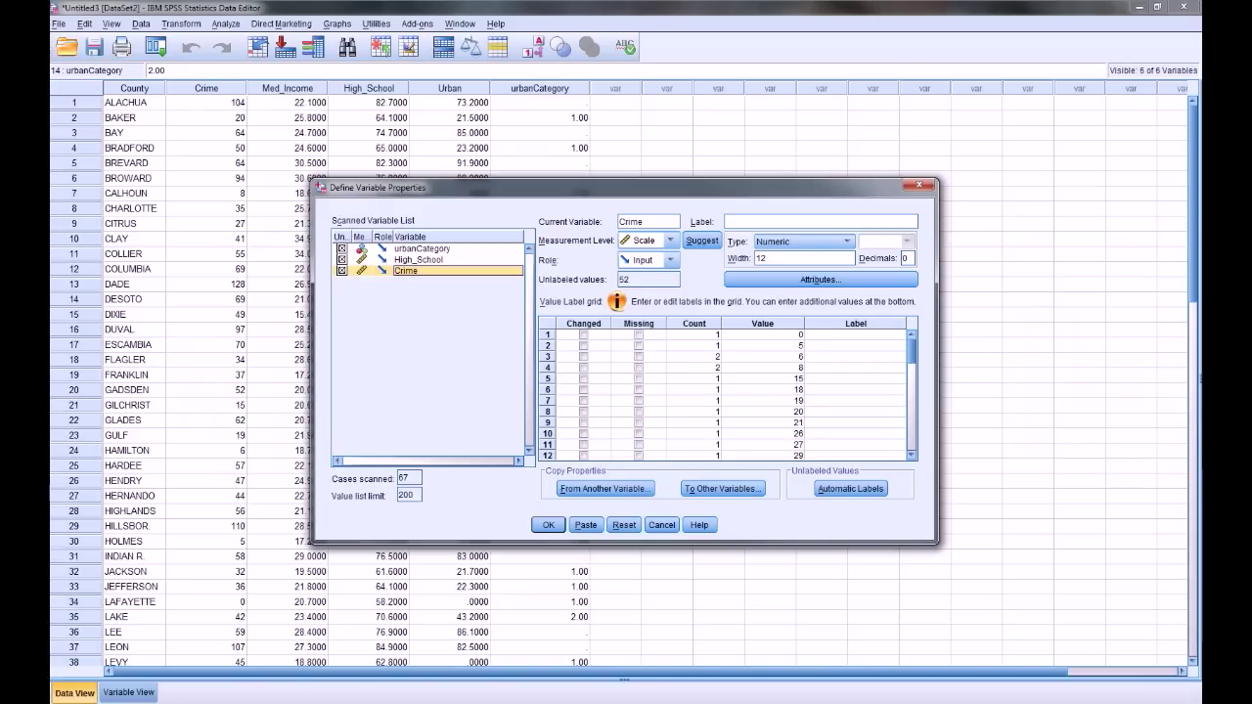
click(418, 259)
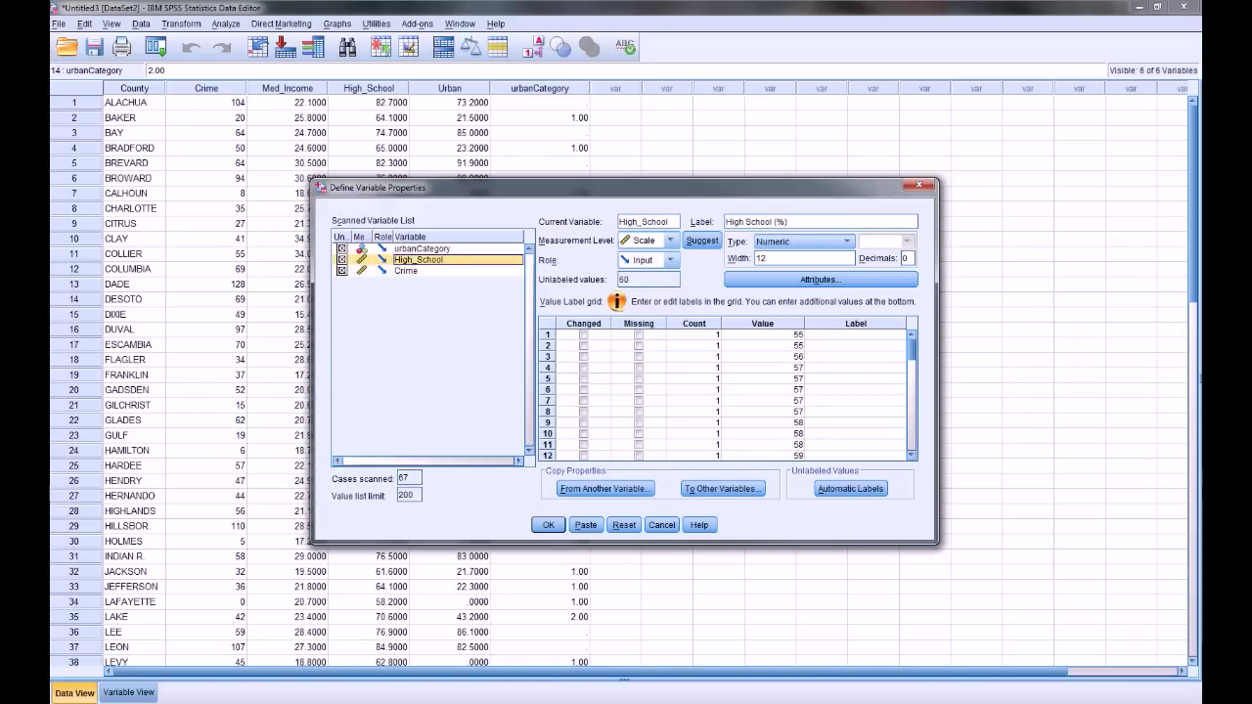
Review the scanned properties of Crime, High_School and urbanCategory in turn.
click(406, 271)
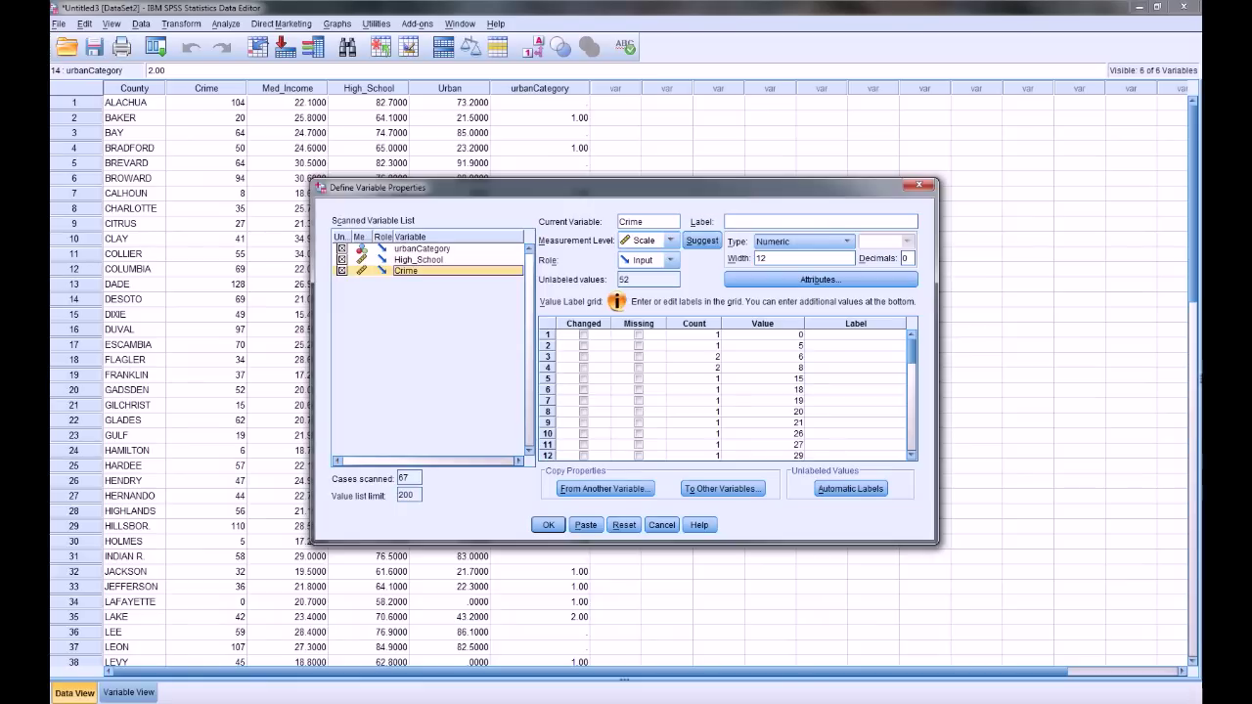
click(419, 260)
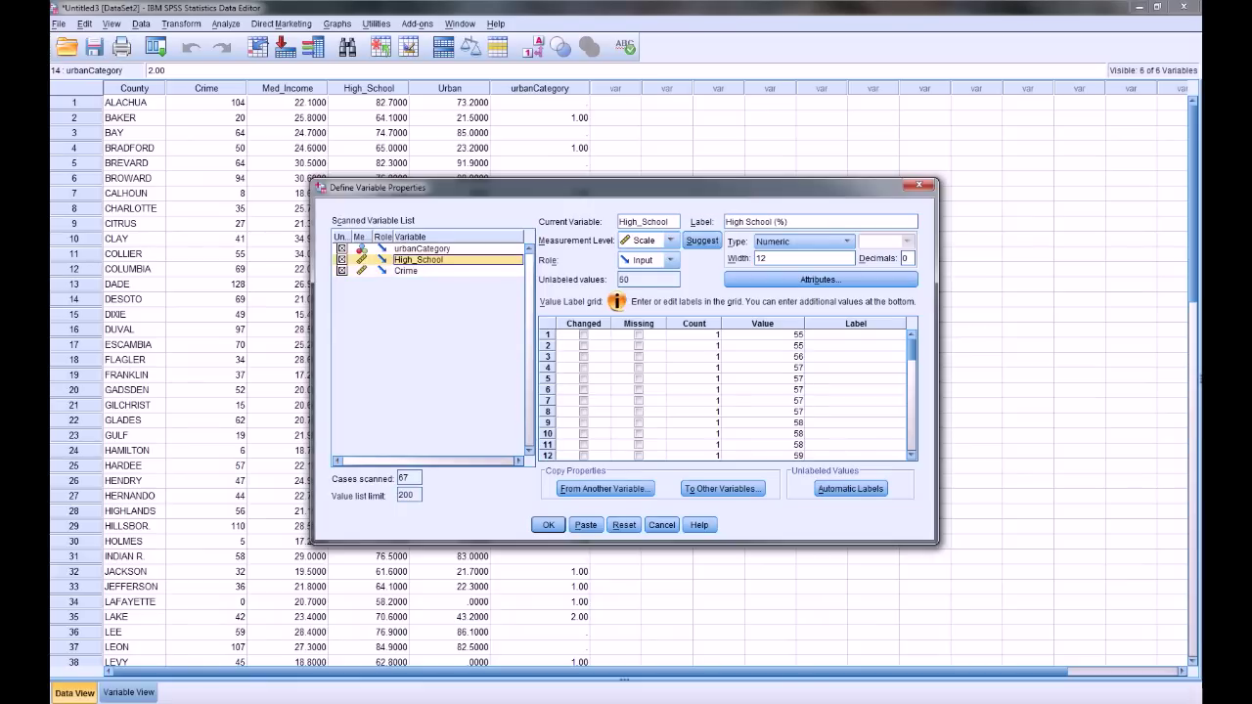
click(421, 248)
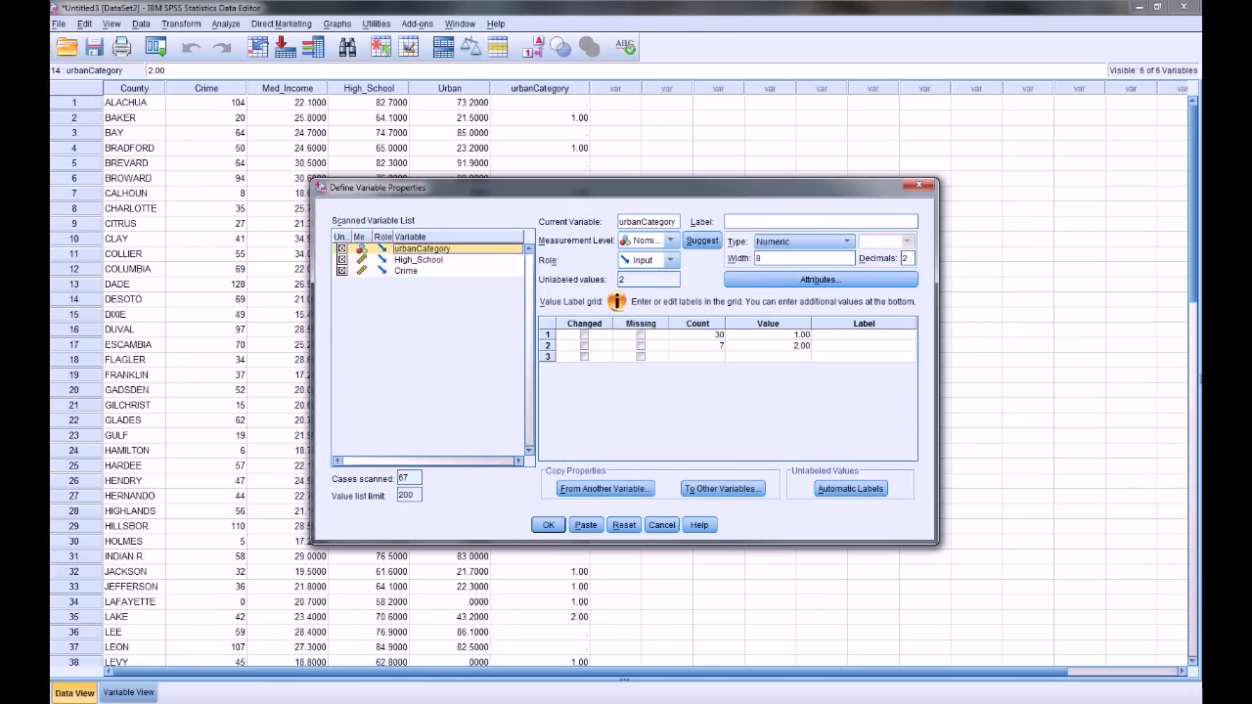
Label urbanCategory "Urbanization" and define its value labels: 1 as "0 - 40%" and 2 as "40 - 60%".
click(820, 222)
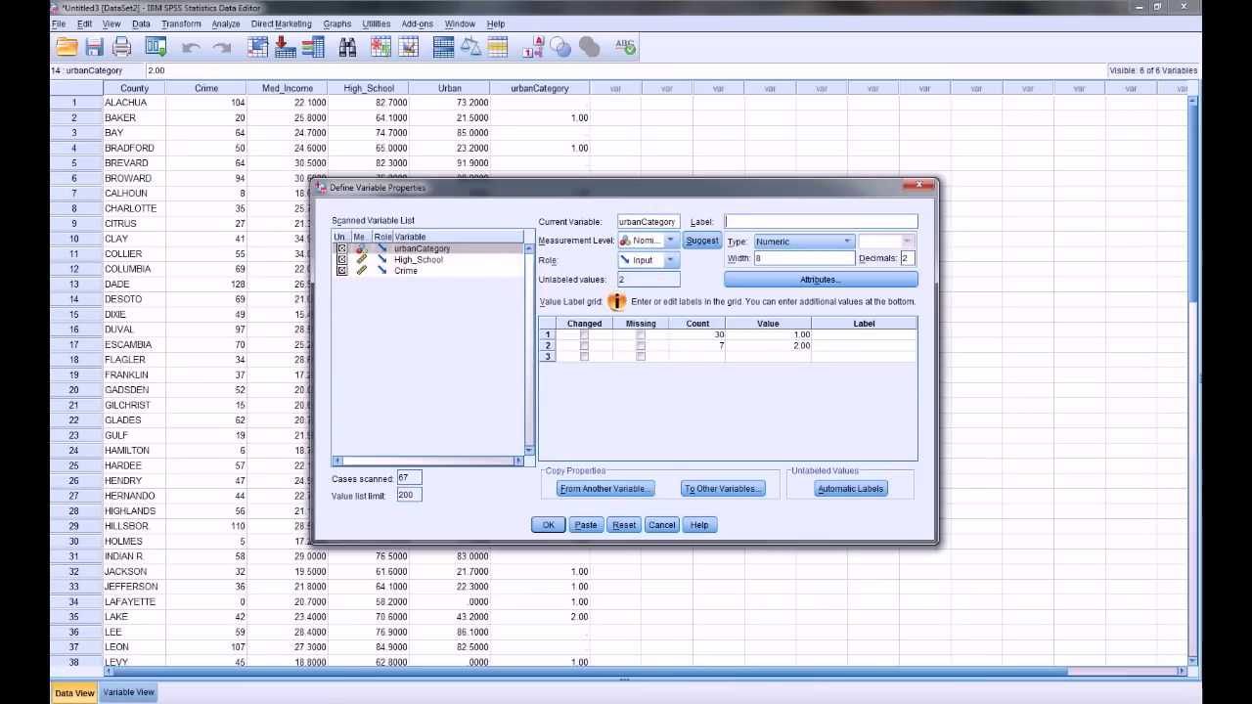
text(Urbaniza)
text(tion)
click(864, 334)
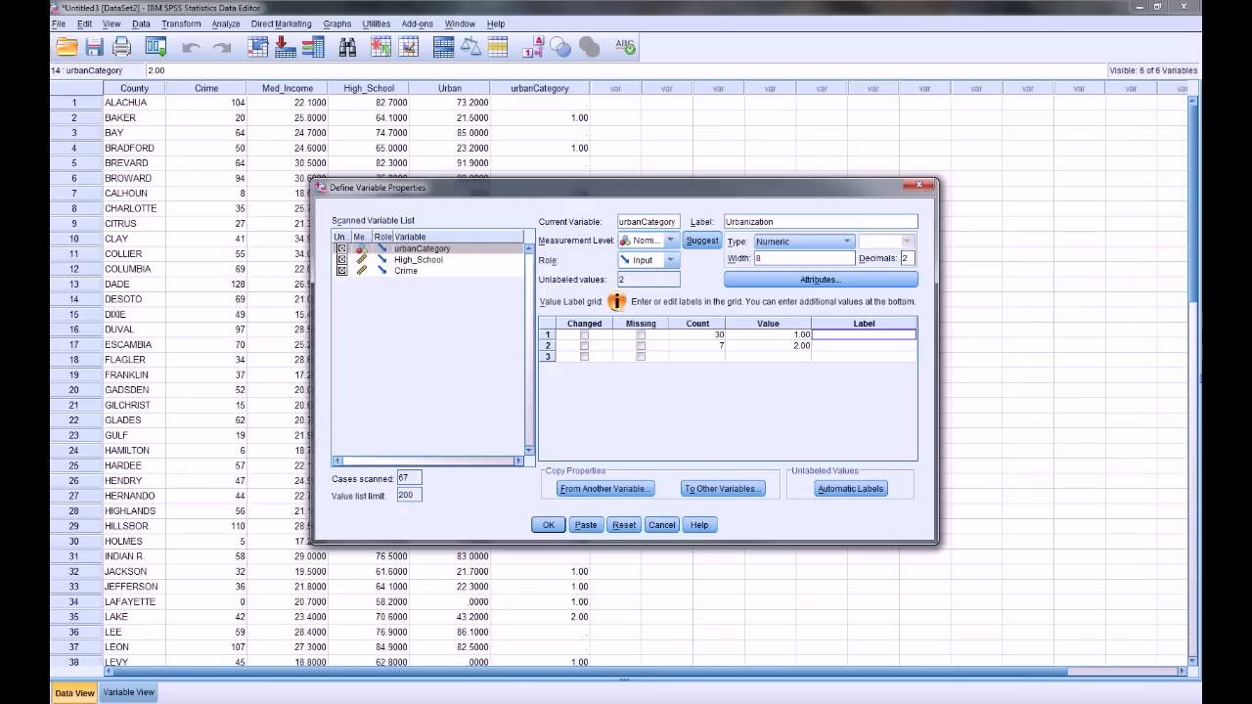
text(n - 40%)
click(862, 345)
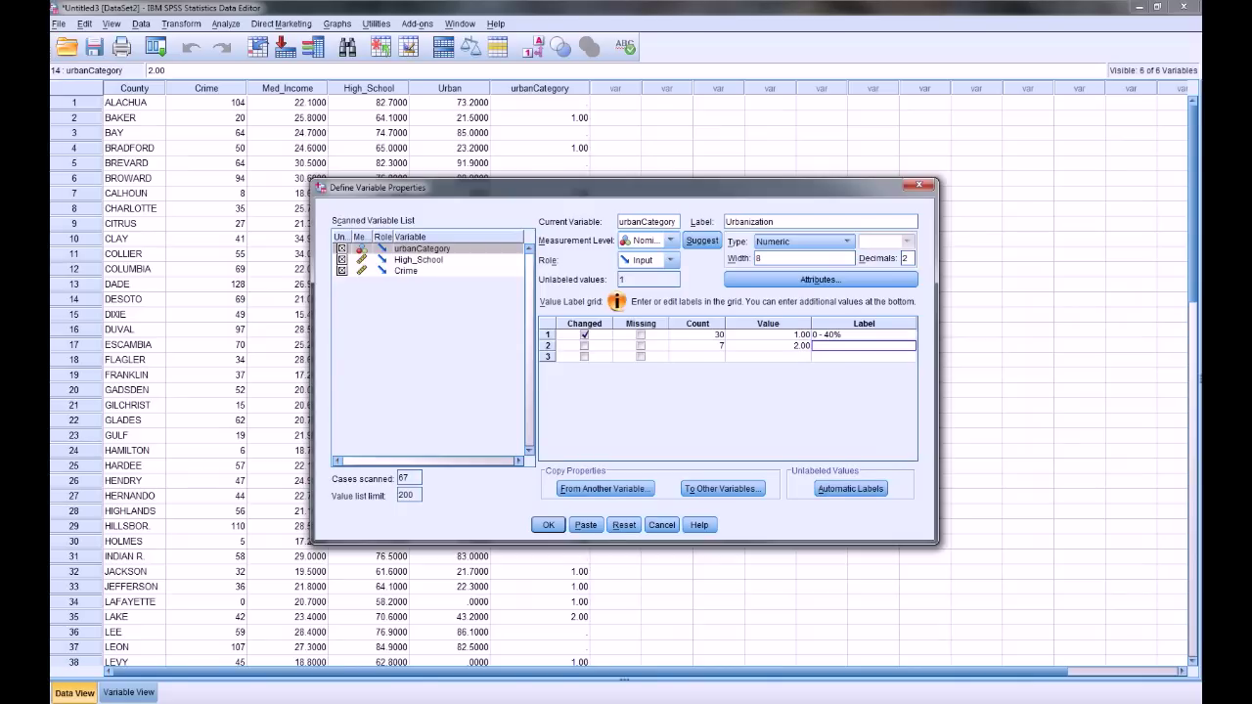
text(40 - 60%)
Set urbanCategory to 0 decimals and apply the variable property definitions.
double_click(904, 259)
text(0)
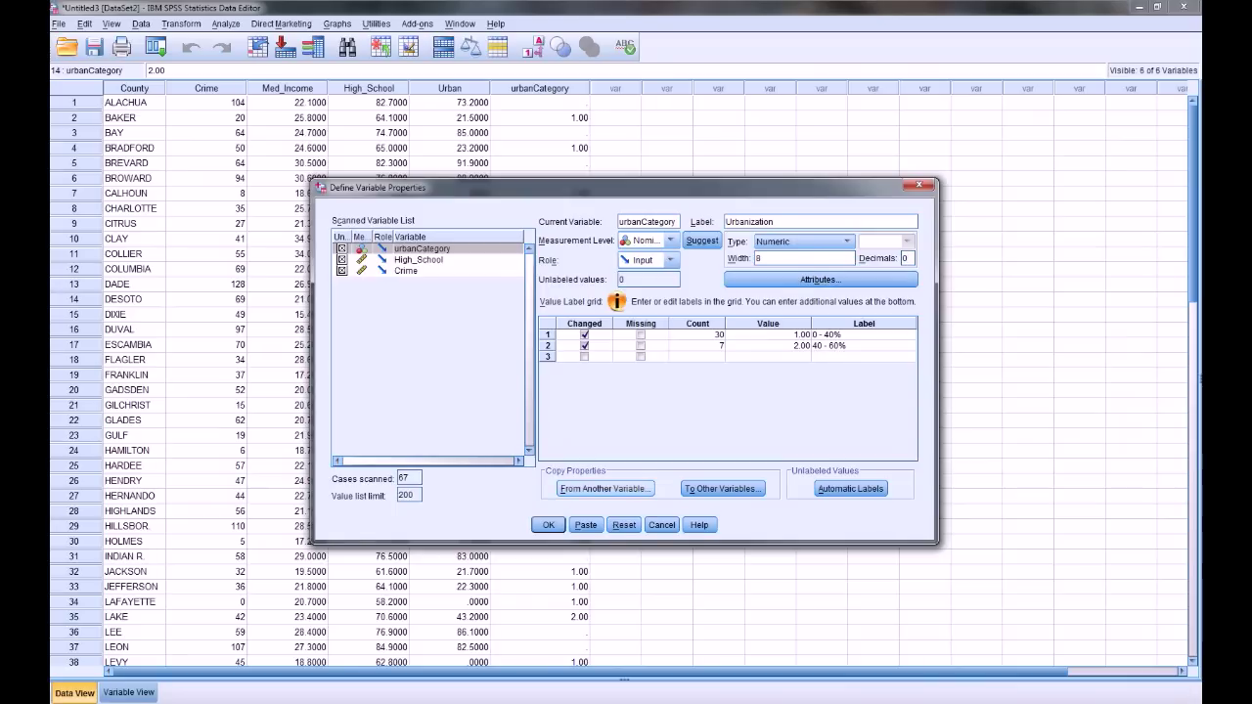
click(547, 524)
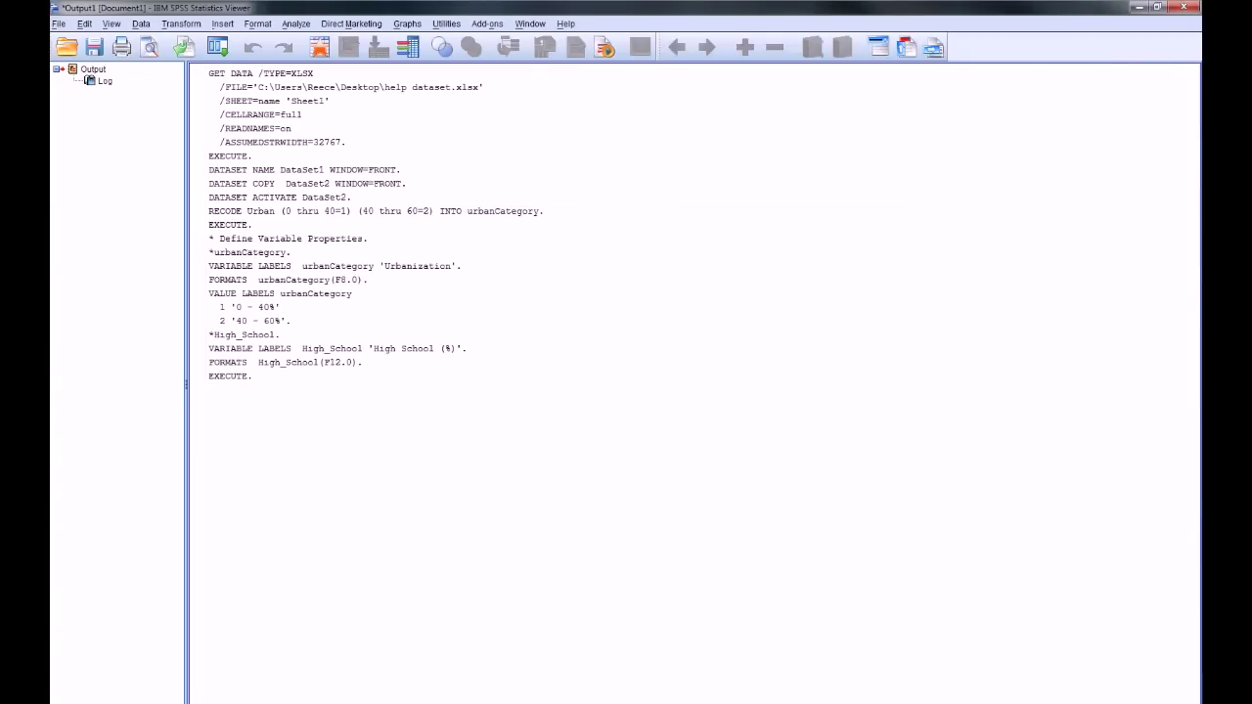
Return to the Data Editor and check how the urbanCategory, Crime and High_School values are displayed for the first counties.
key(alt+Tab)
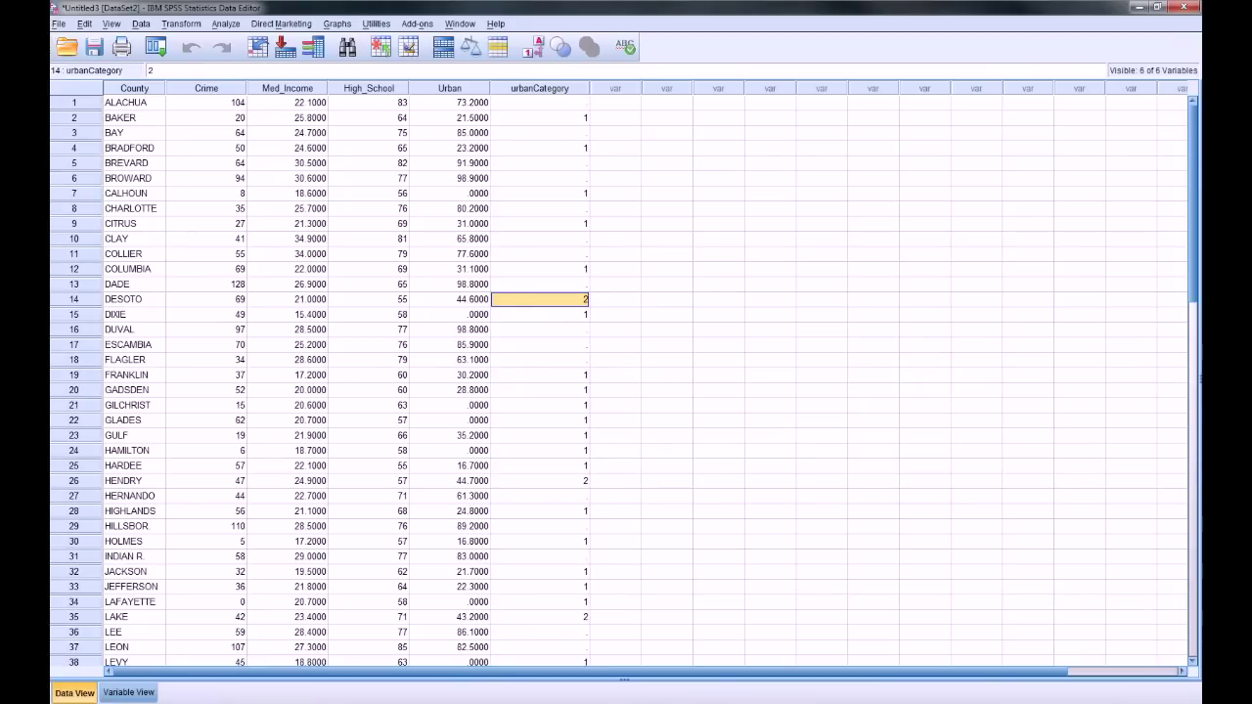
click(540, 118)
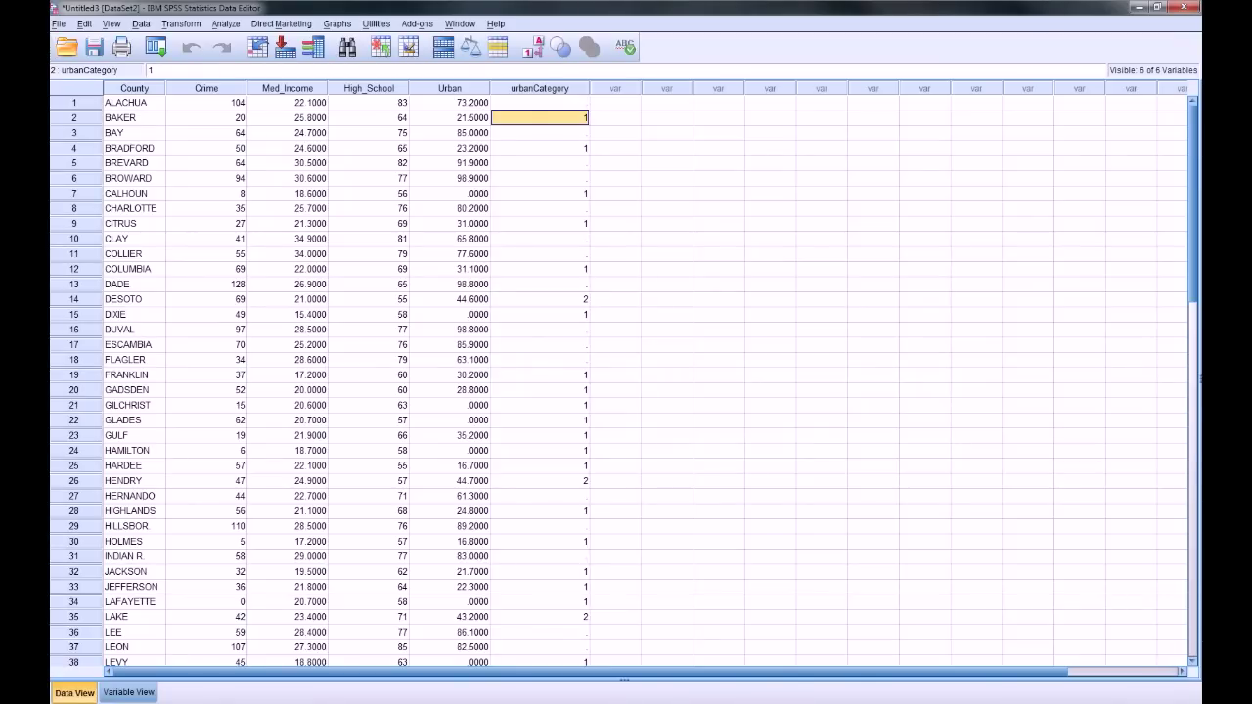
click(540, 148)
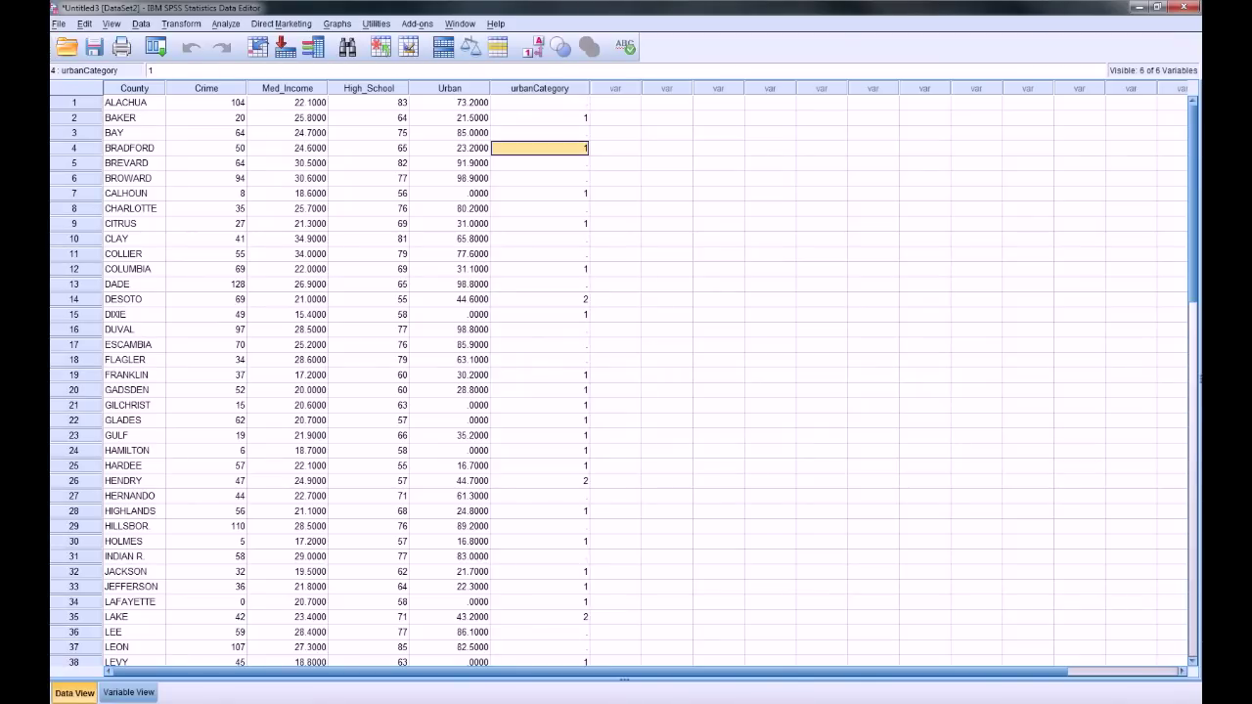
click(205, 117)
click(369, 133)
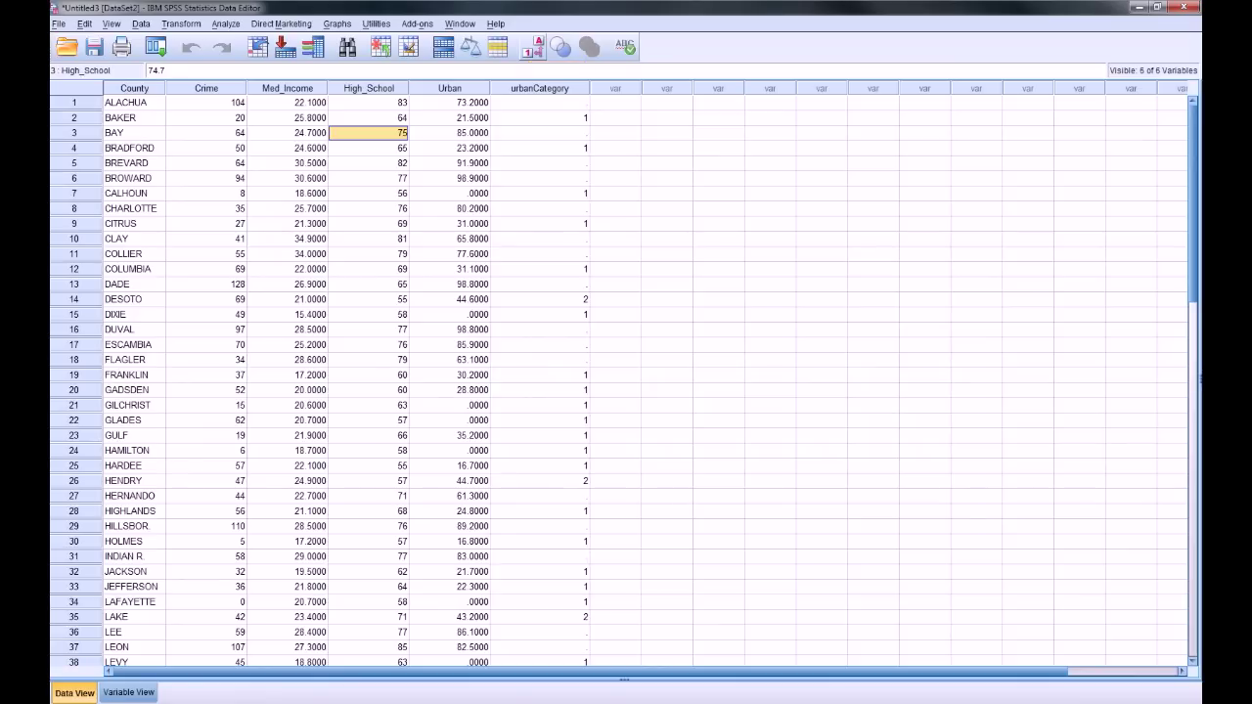
Show value labels instead of codes in the data grid and check urbanCategory for Baker and Desoto.
click(533, 46)
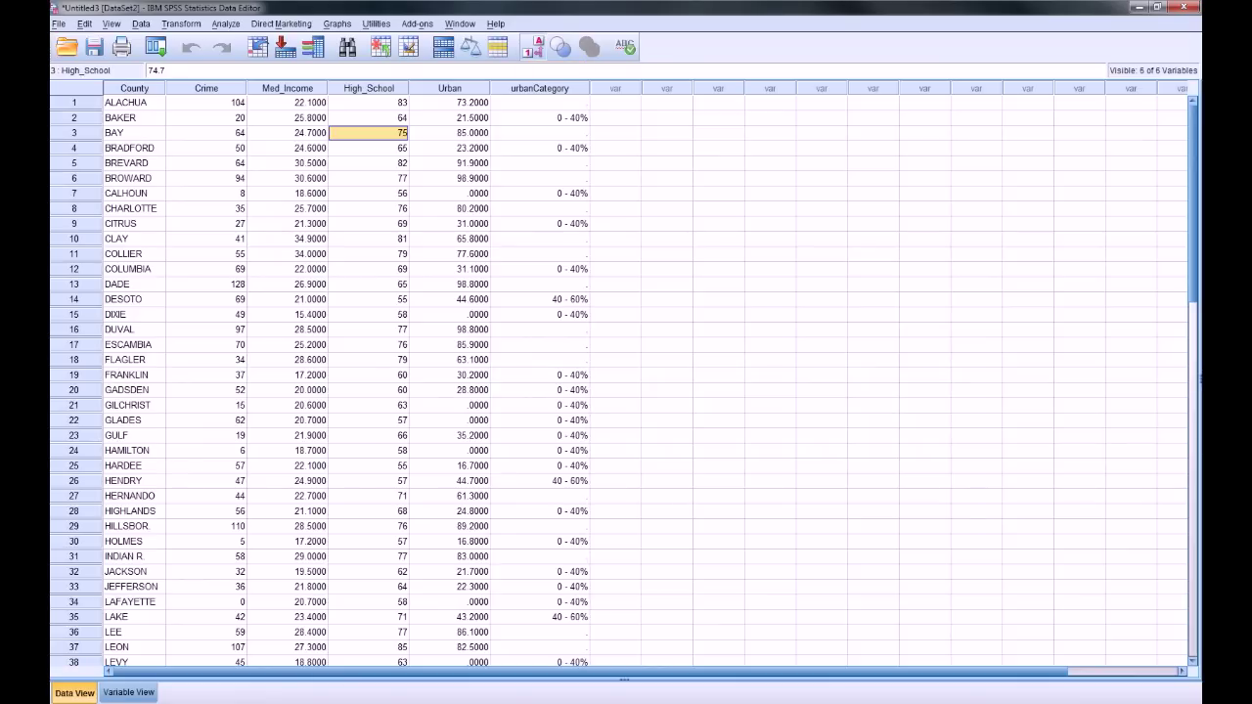
click(539, 118)
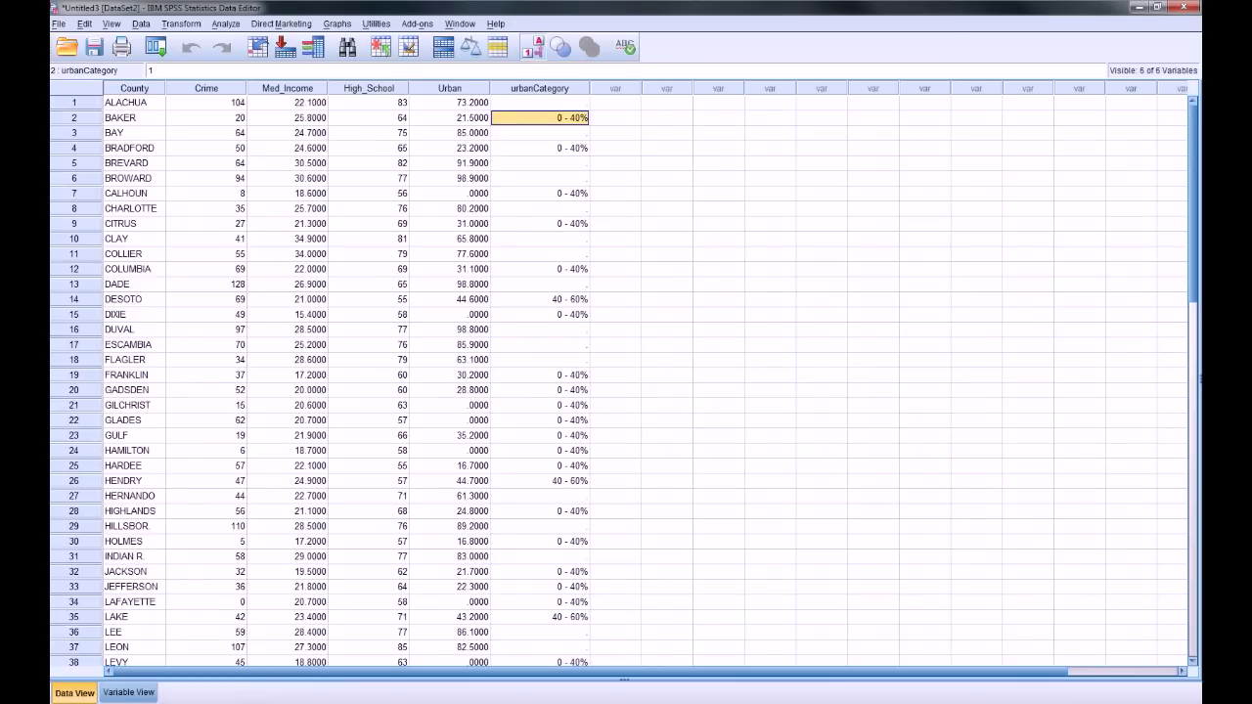
click(539, 299)
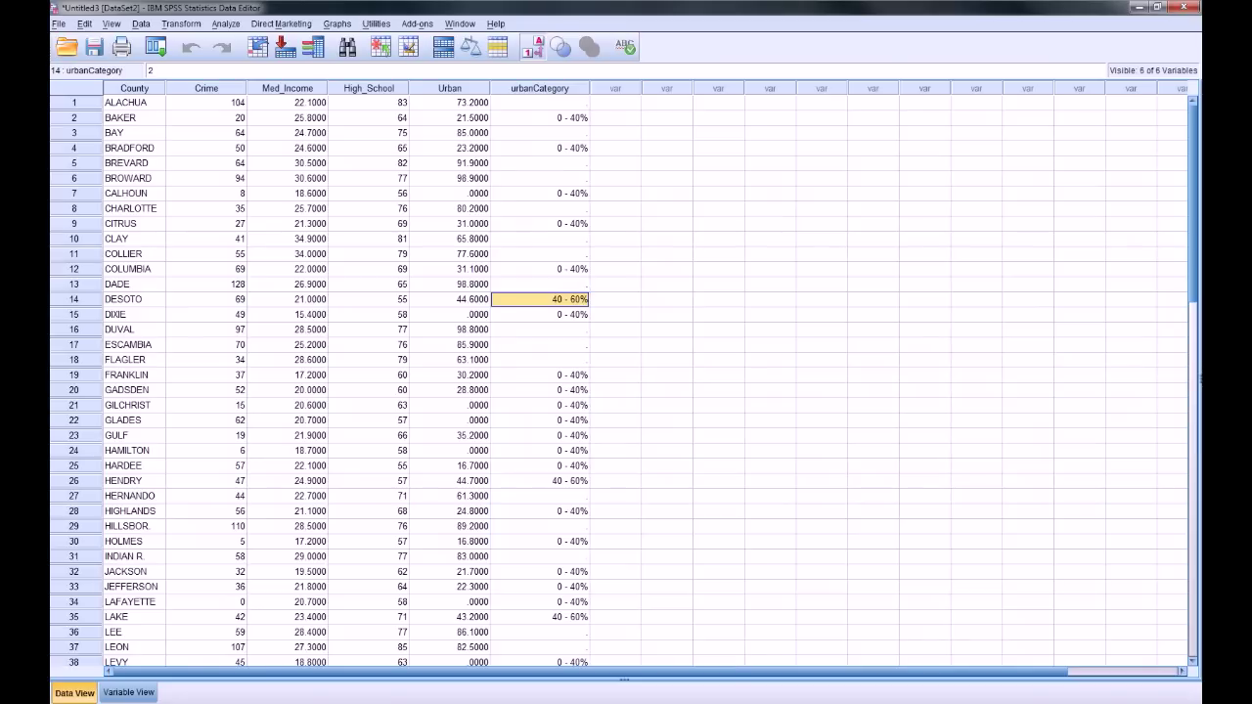
Start a point chart in Chart Builder with High School (%) on the X axis and Crime on the Y axis.
click(337, 24)
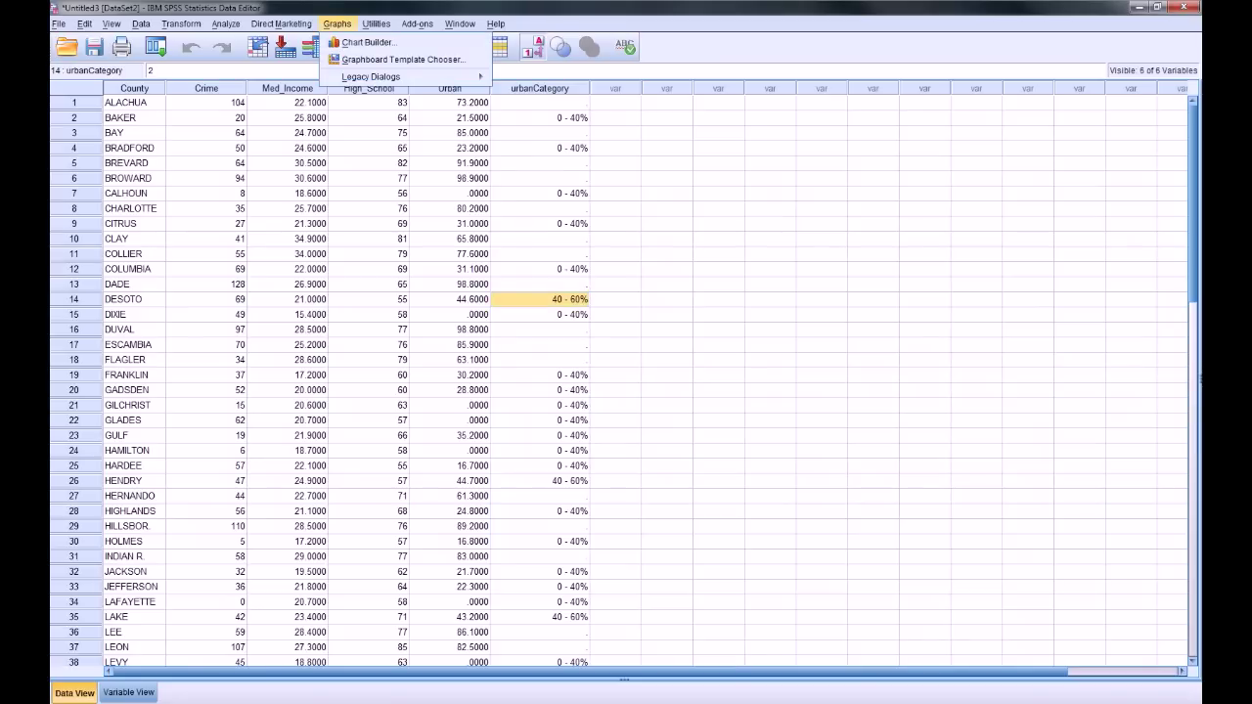
key(Down)
key(Return)
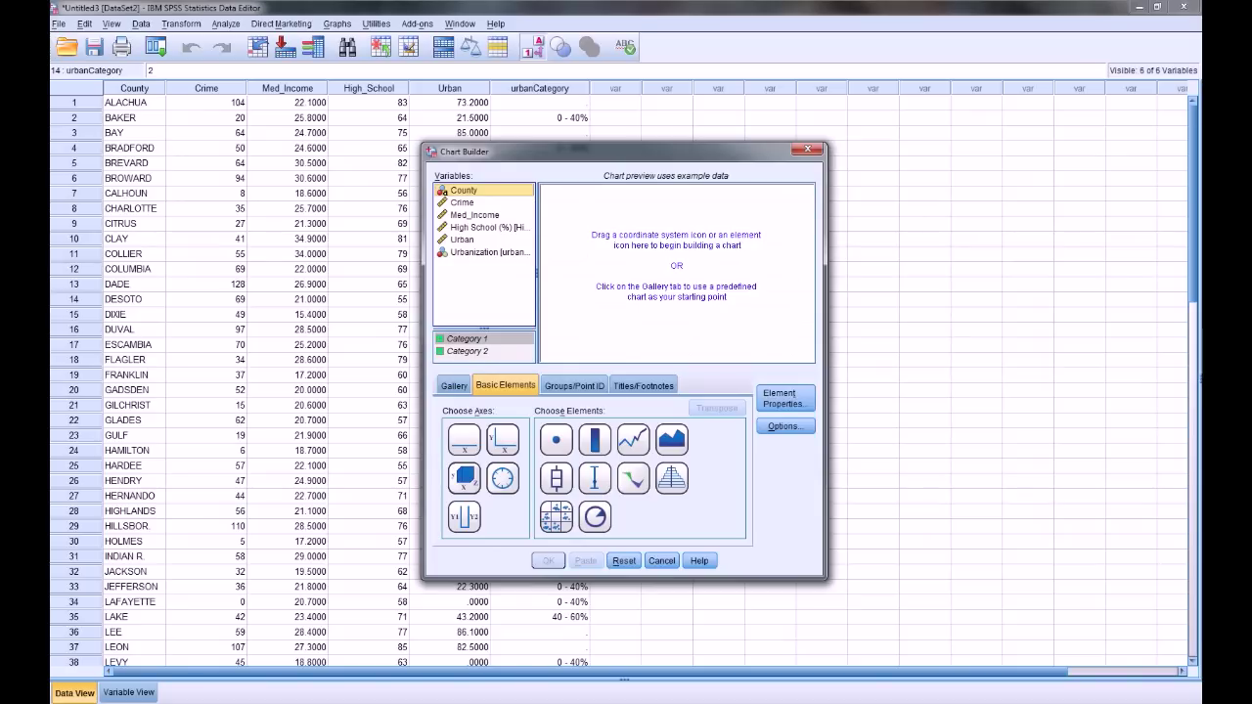
click(555, 439)
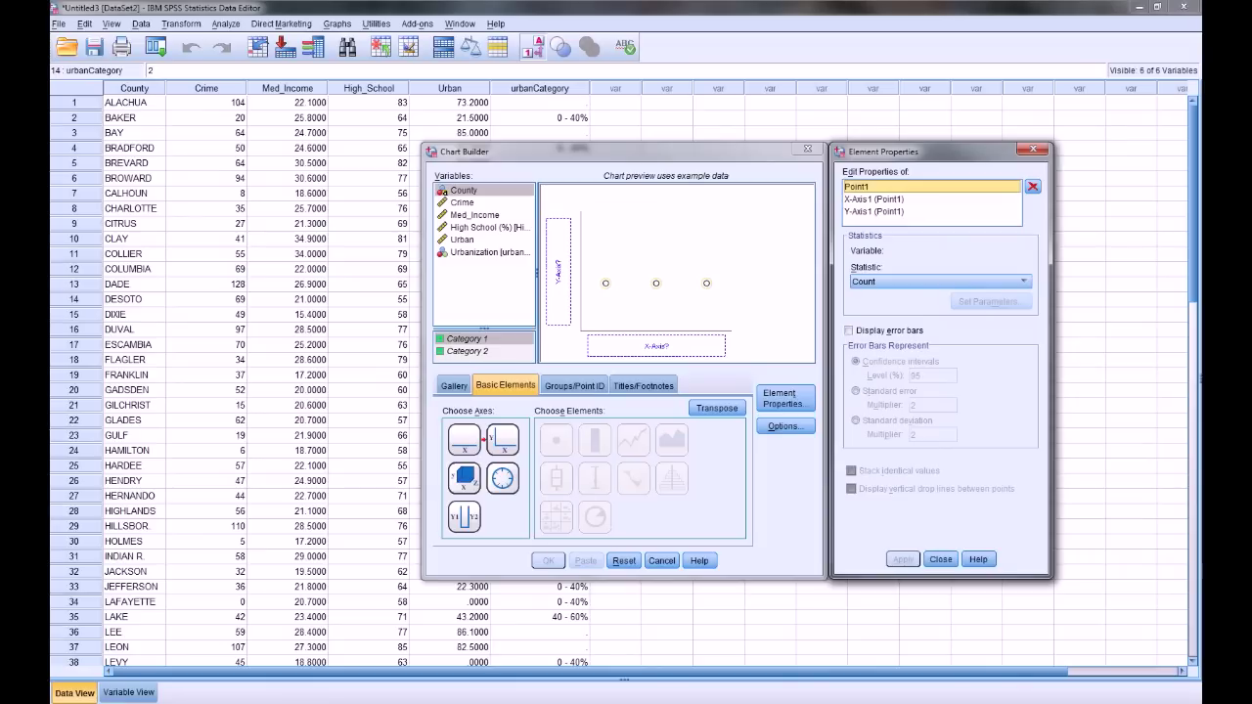
drag(484, 227, 653, 346)
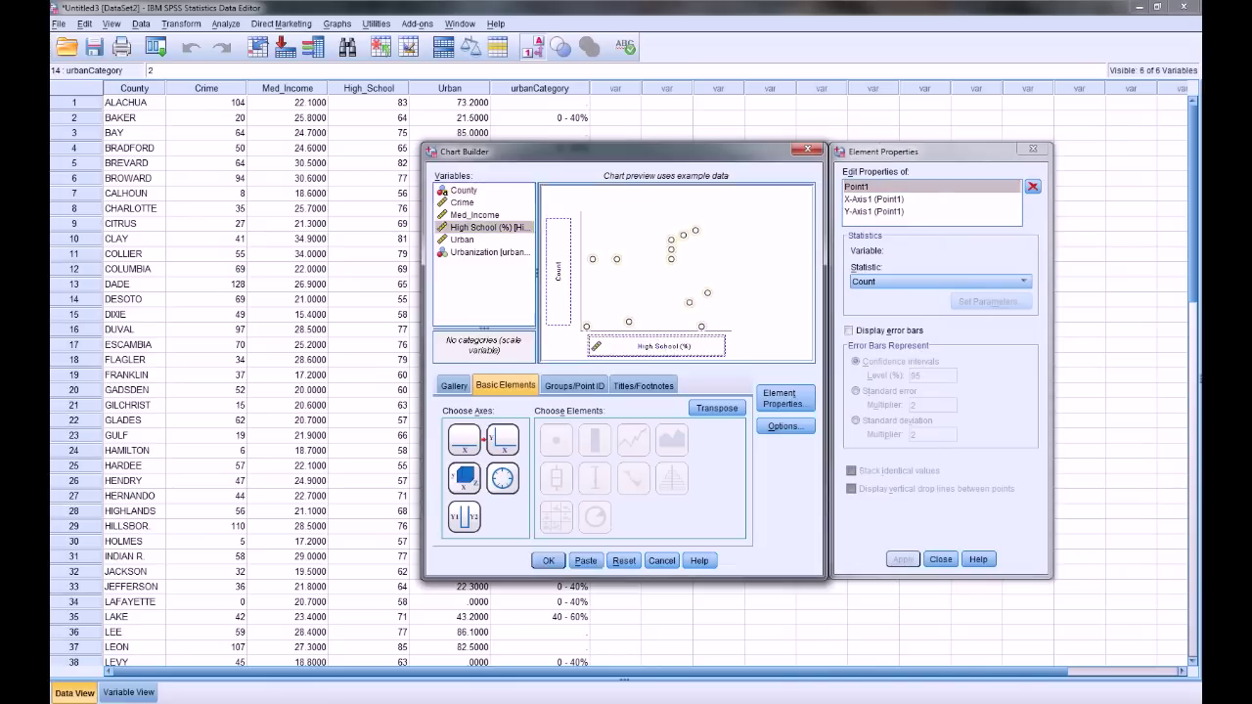
drag(462, 202, 559, 274)
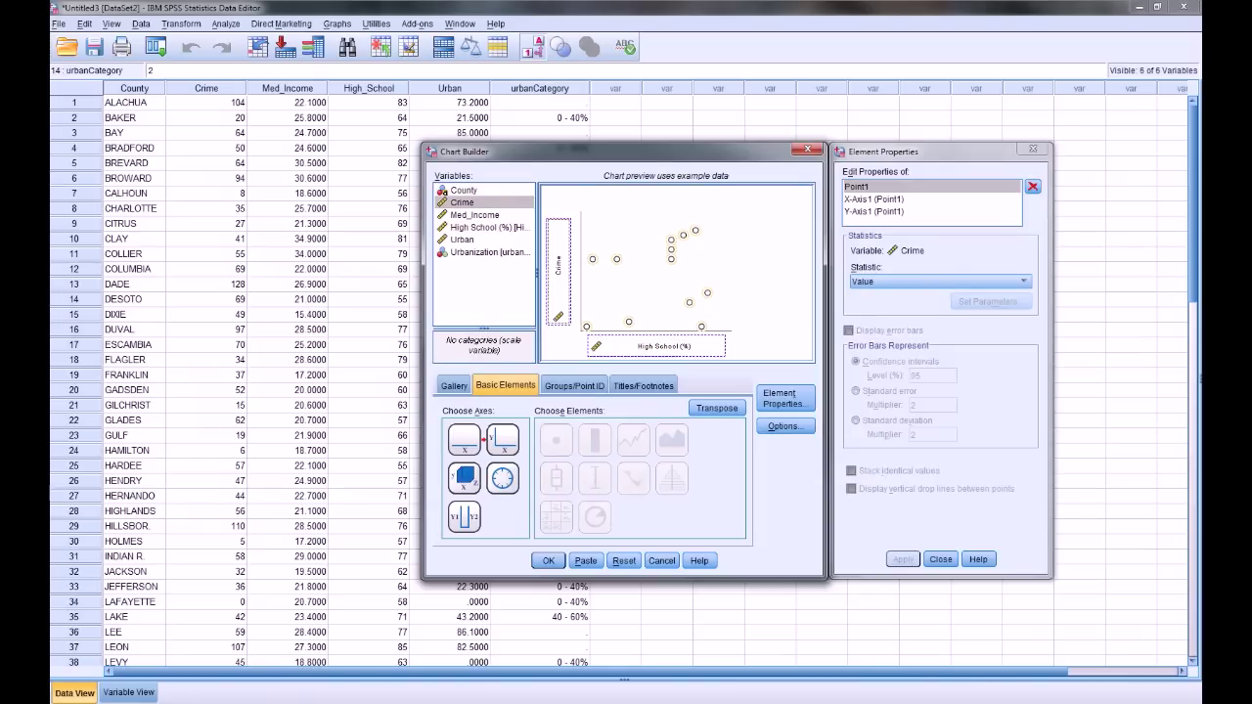
Add a grouping variable to the chart and color the points by Urbanization.
click(574, 385)
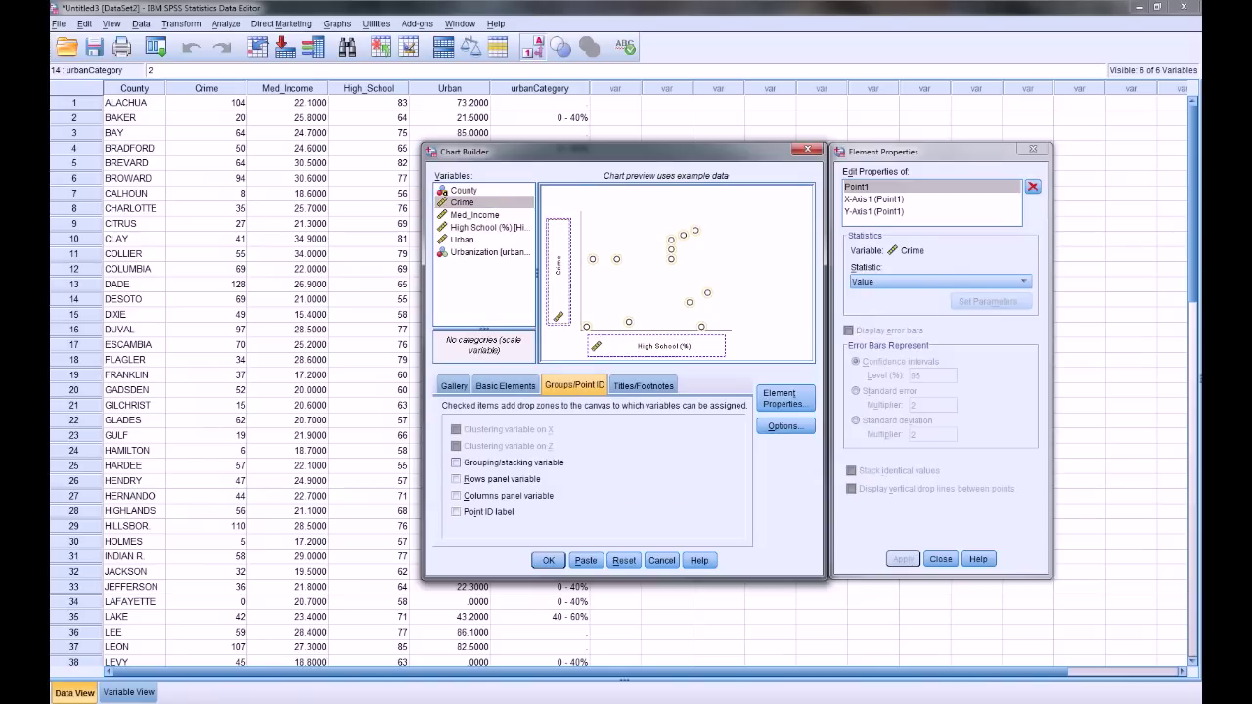
click(456, 461)
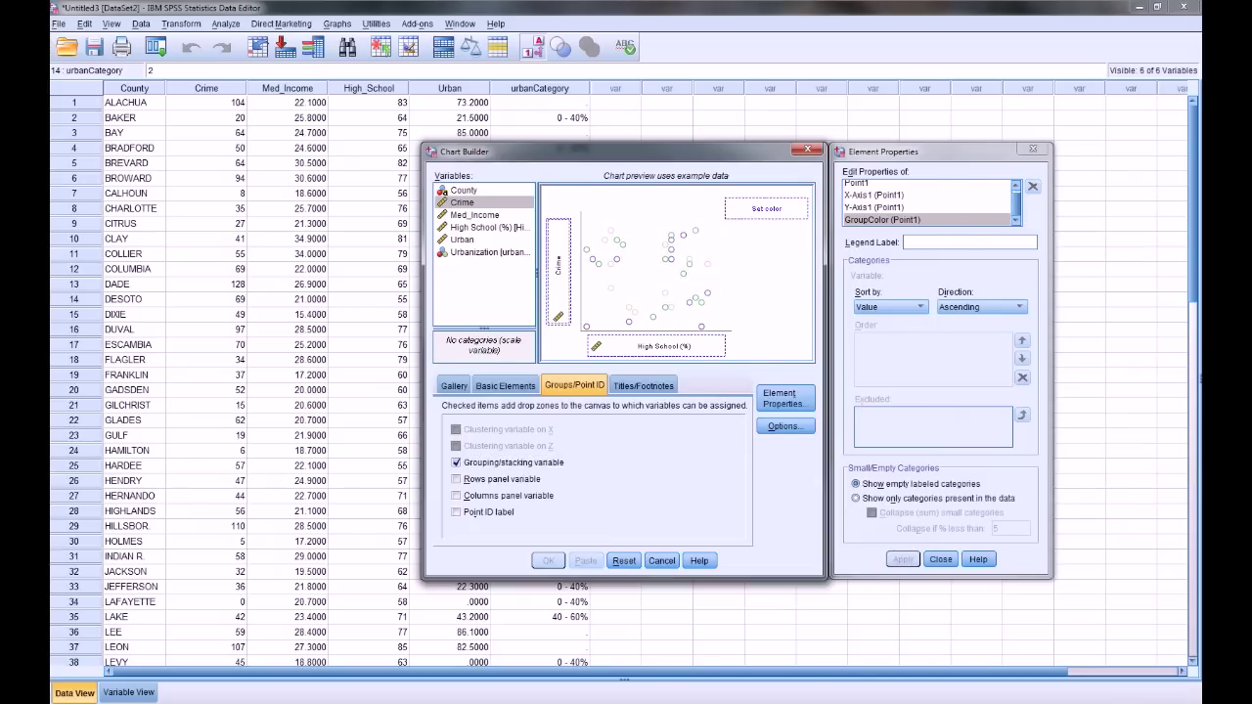
drag(484, 251, 768, 209)
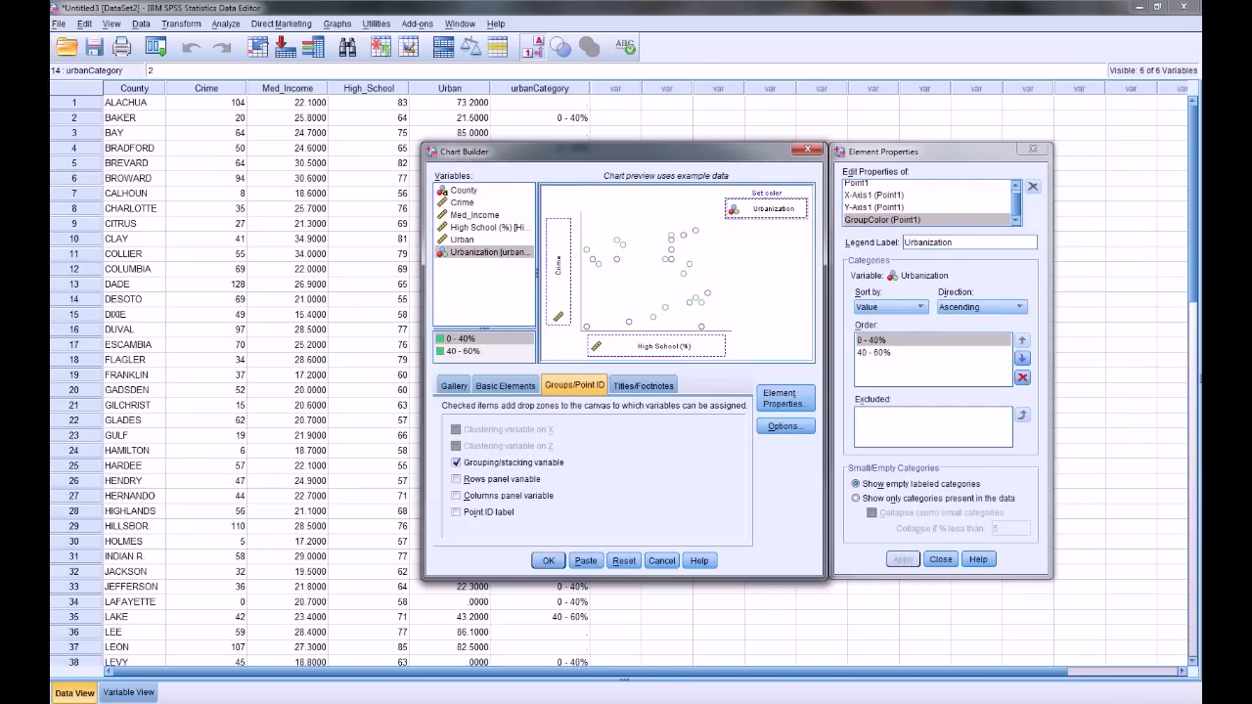
Give the Crime Y axis a custom scale range from 0 to 100.
click(873, 208)
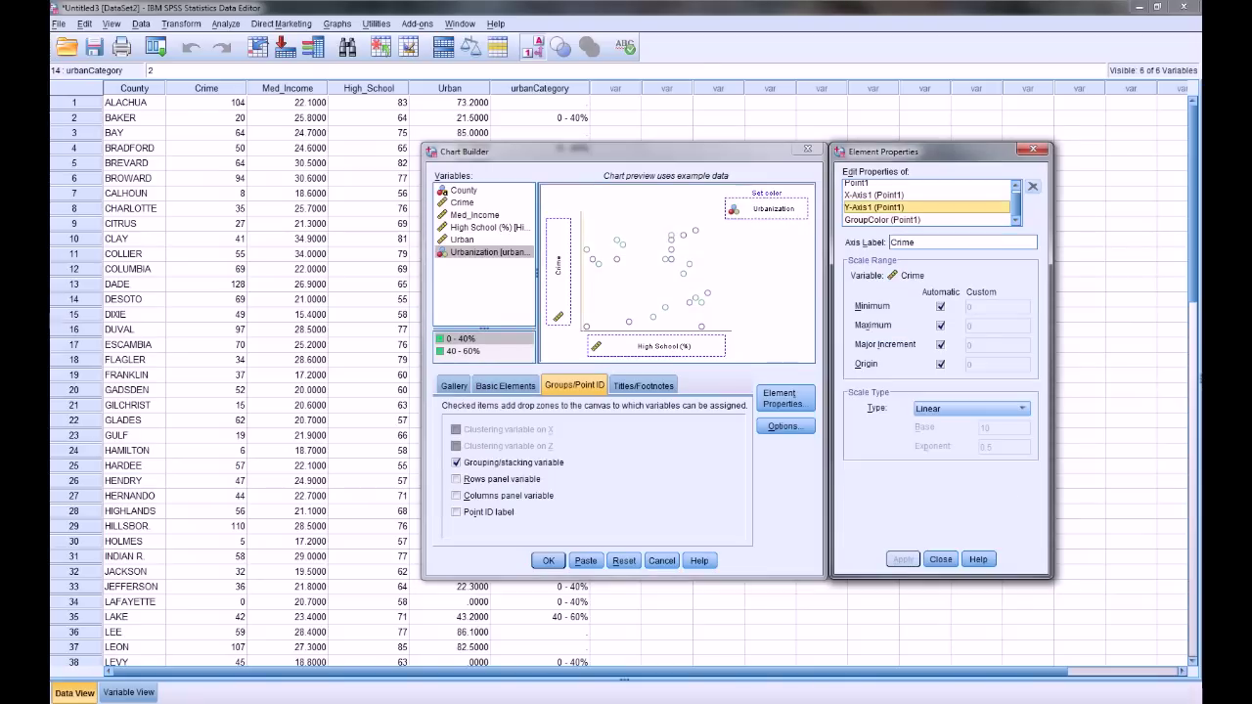
click(940, 306)
click(940, 325)
key(Tab)
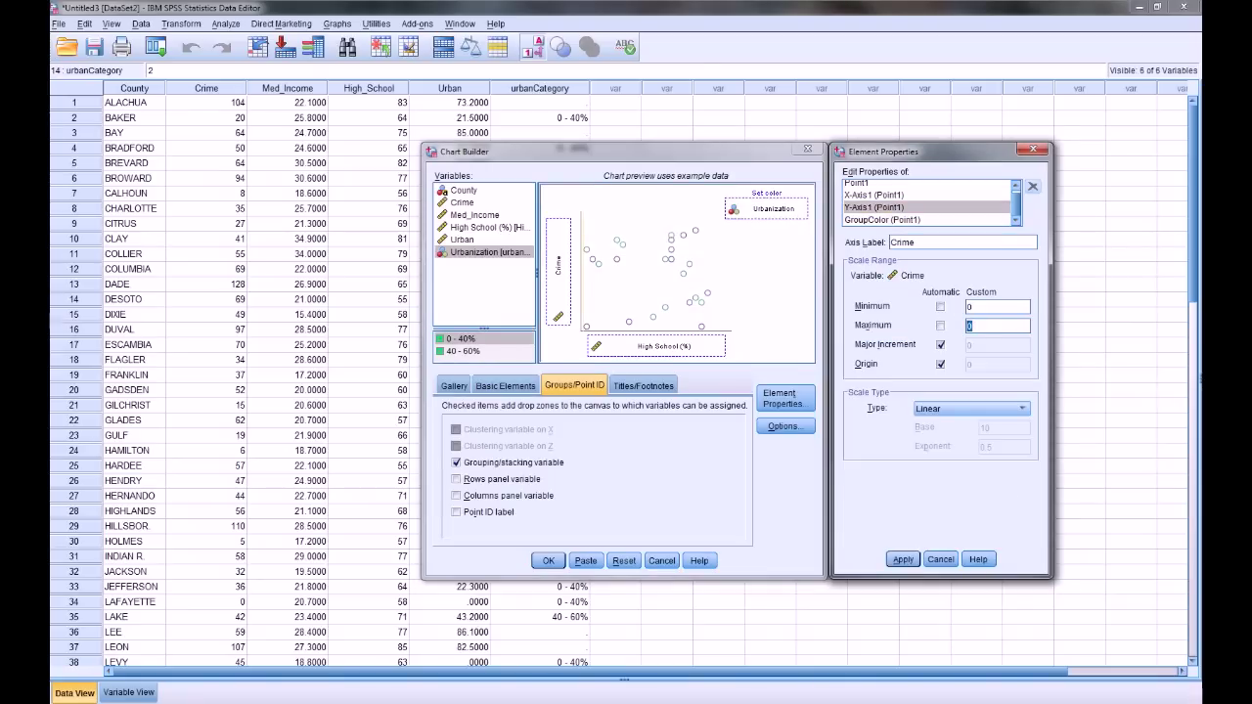
text(100)
key(Return)
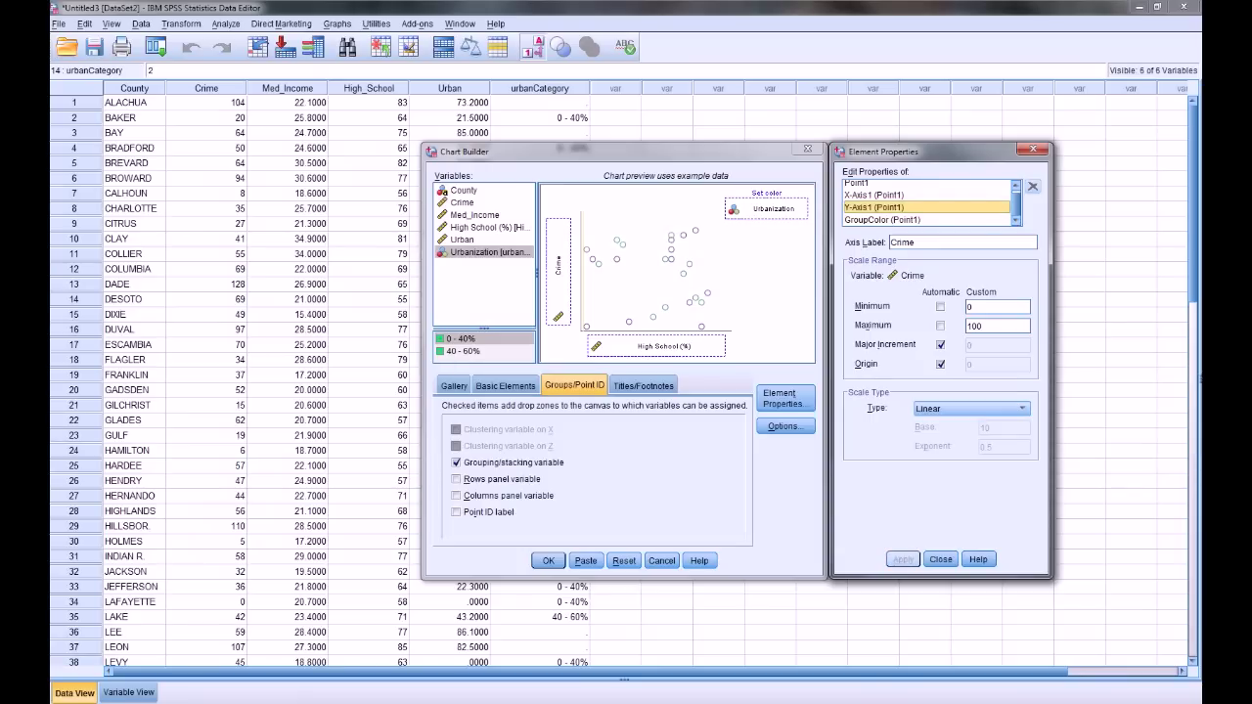
Give the High School (%) X axis a custom scale range from 0 to 100 and generate the chart.
click(873, 194)
click(939, 306)
click(939, 324)
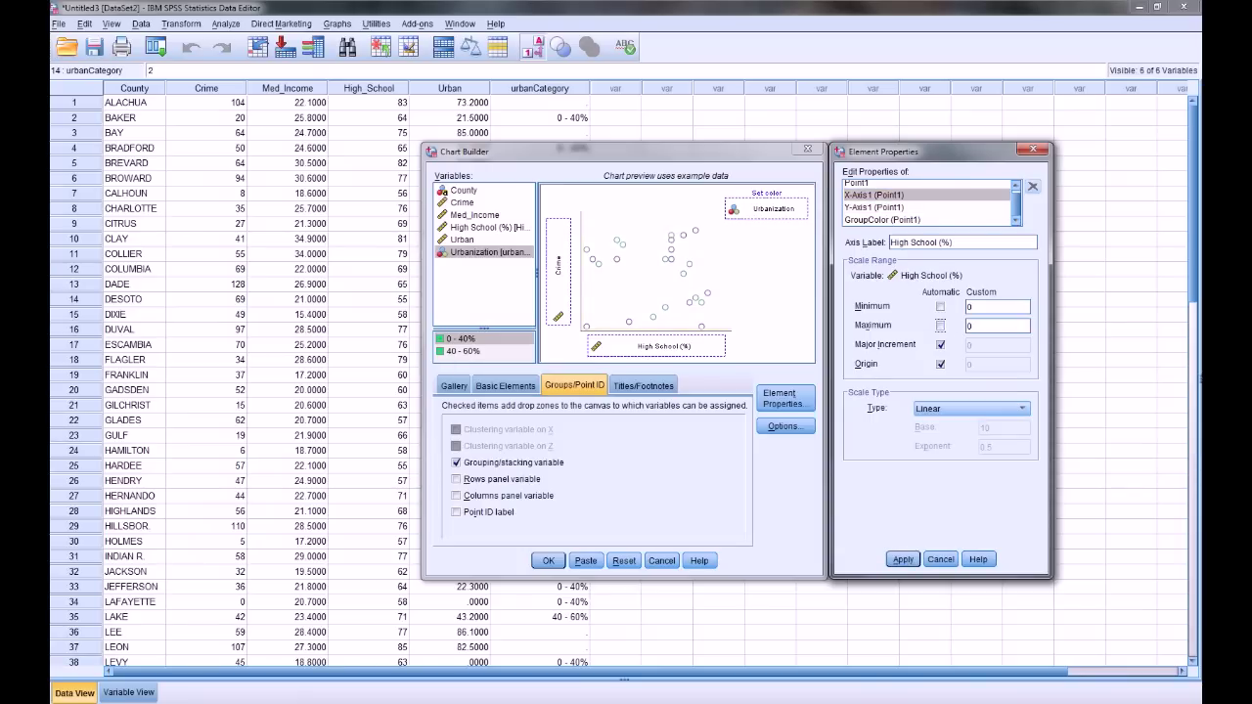
double_click(970, 325)
text(100)
key(Return)
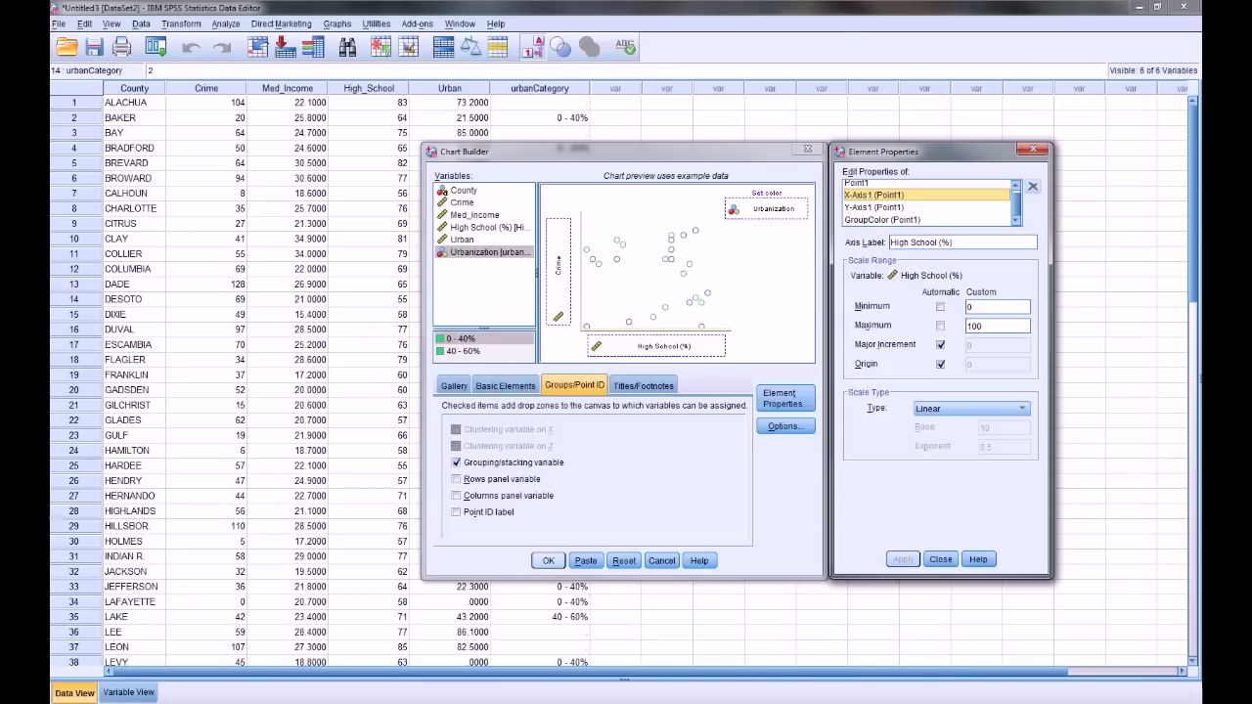
click(548, 560)
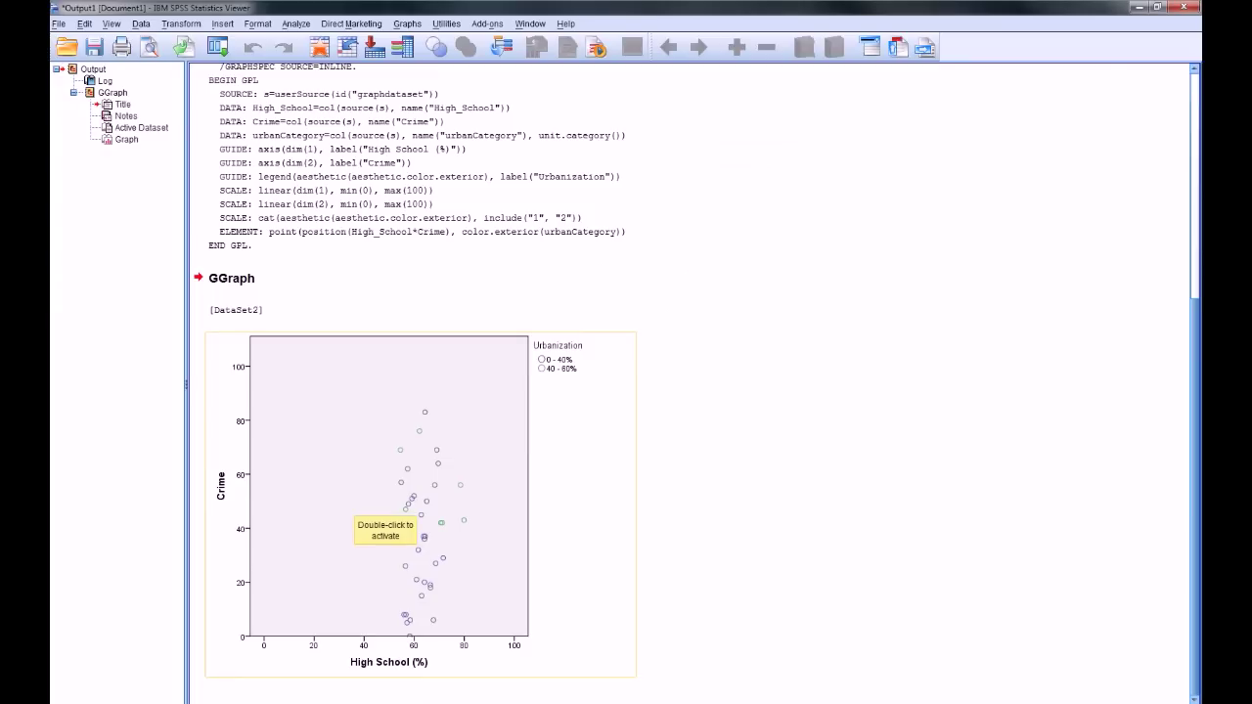
Open the scatterplot in the Chart Editor, add linear fit lines for the Urbanization subgroups, and delete the R² labels.
double_click(372, 513)
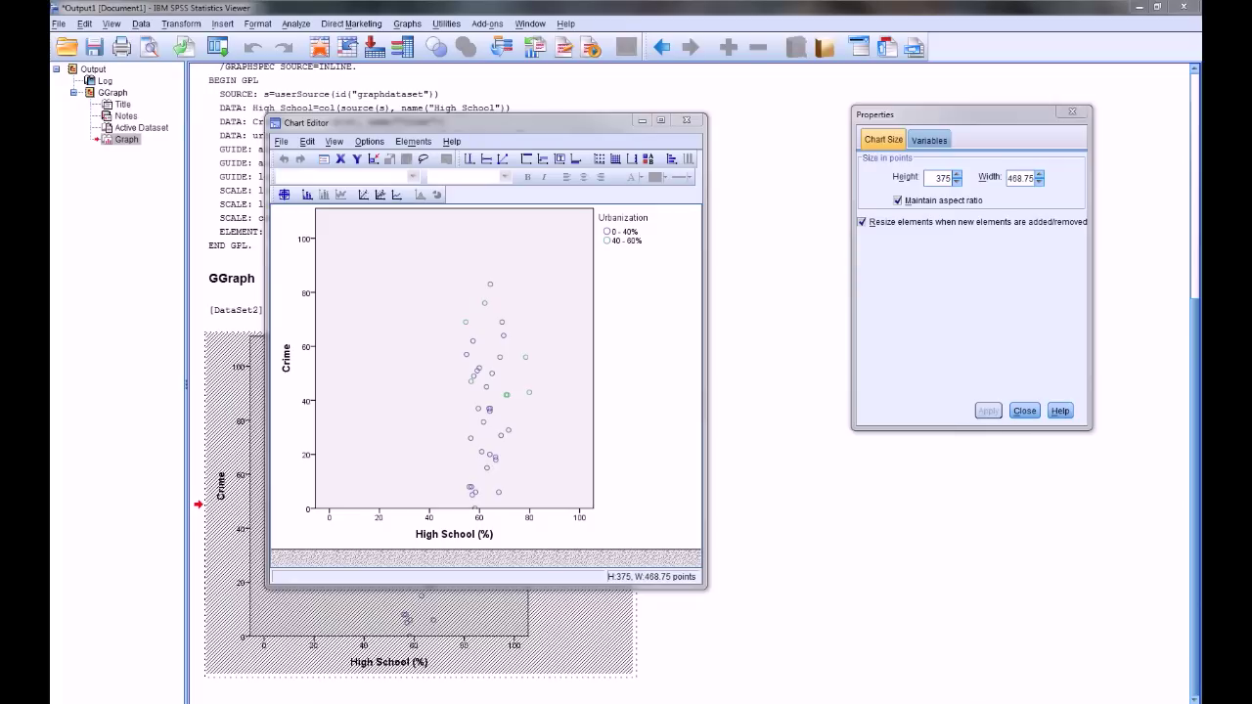
click(381, 195)
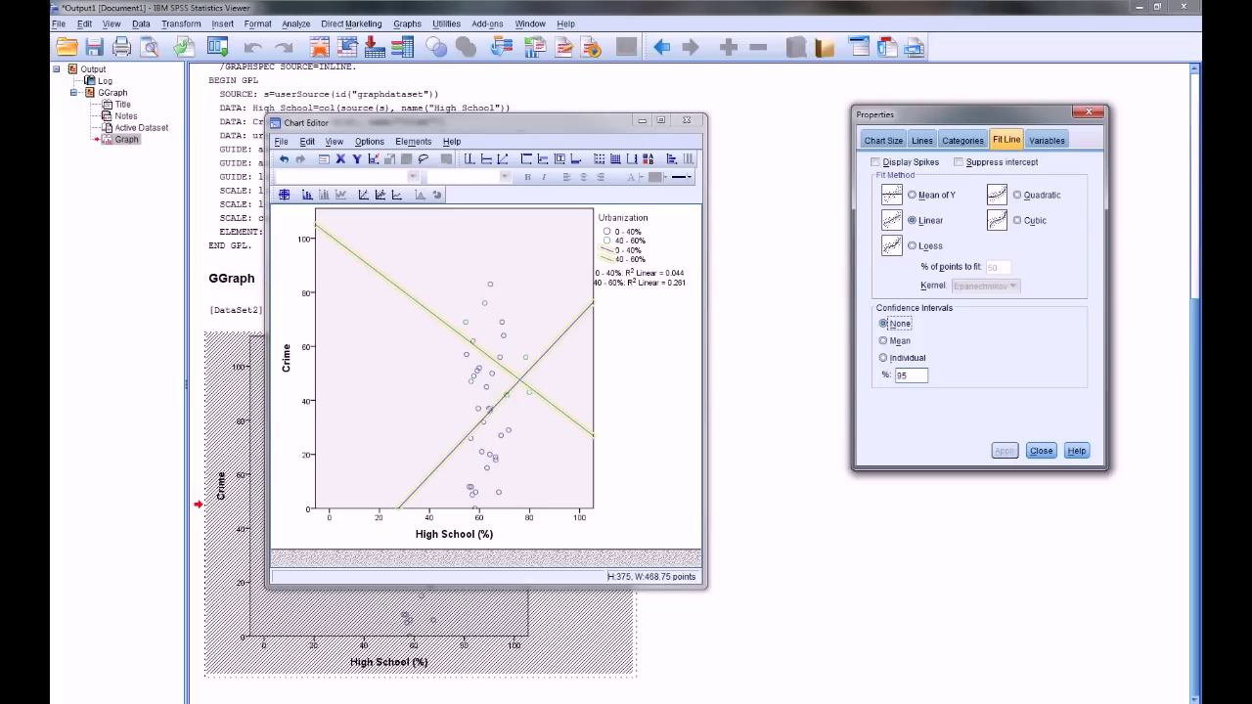
click(641, 278)
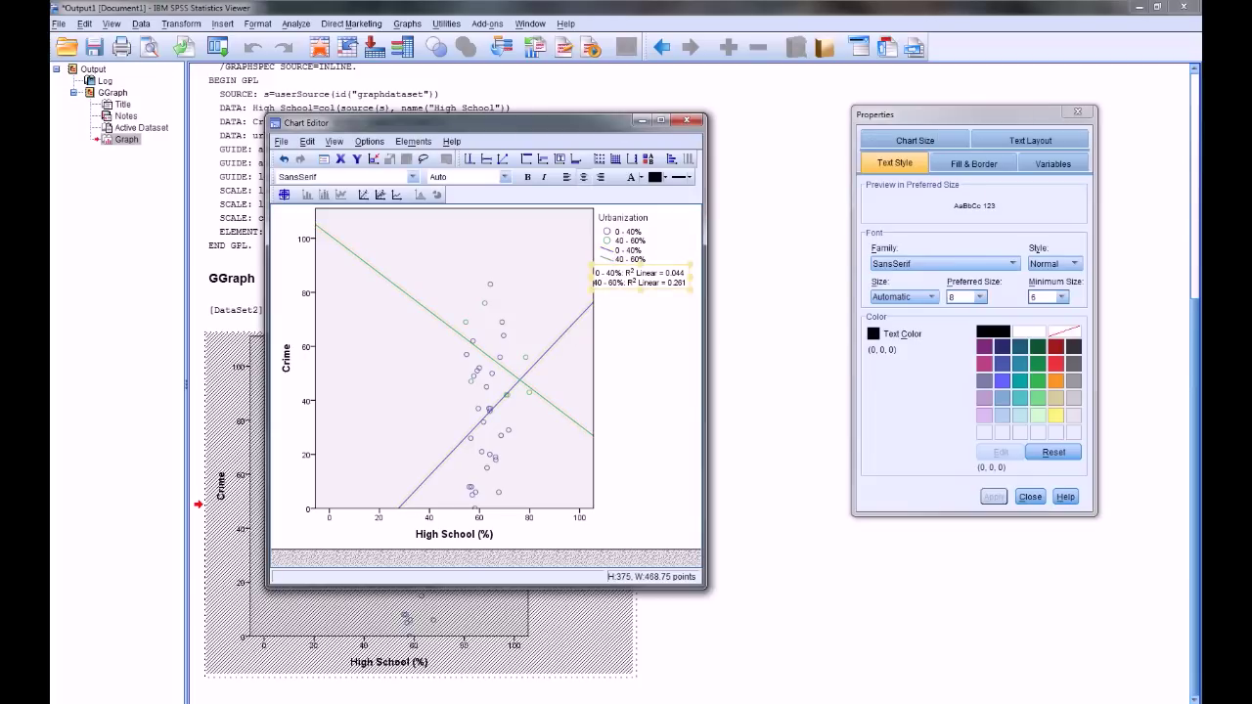
key(Delete)
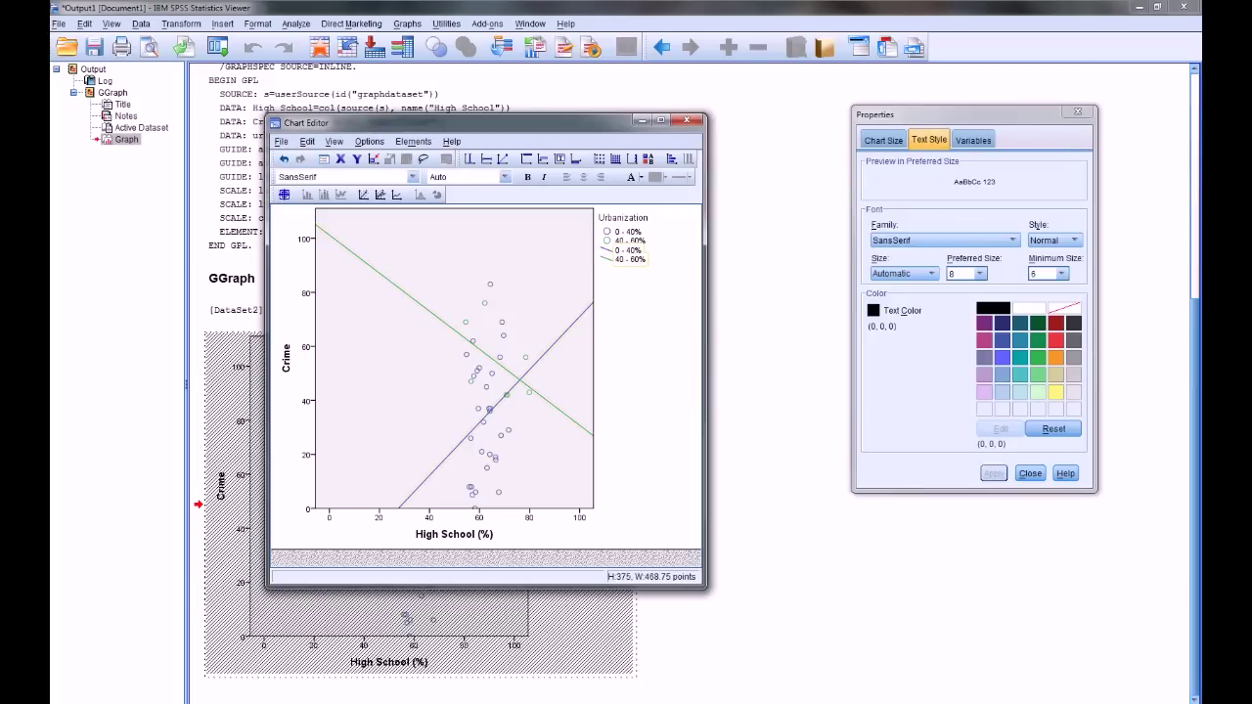
Move the Urbanization legend inside the plot area, widen the plot to the chart's full width, and enlarge the Chart Editor window.
click(647, 244)
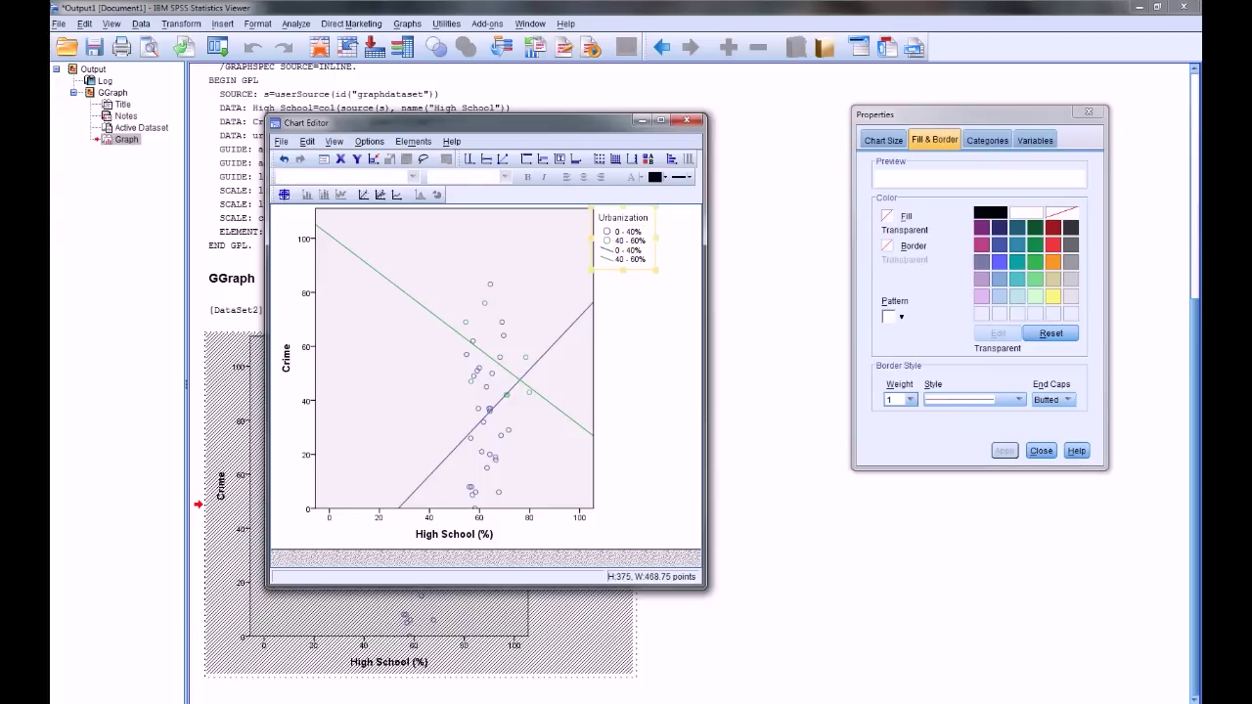
drag(622, 238, 545, 240)
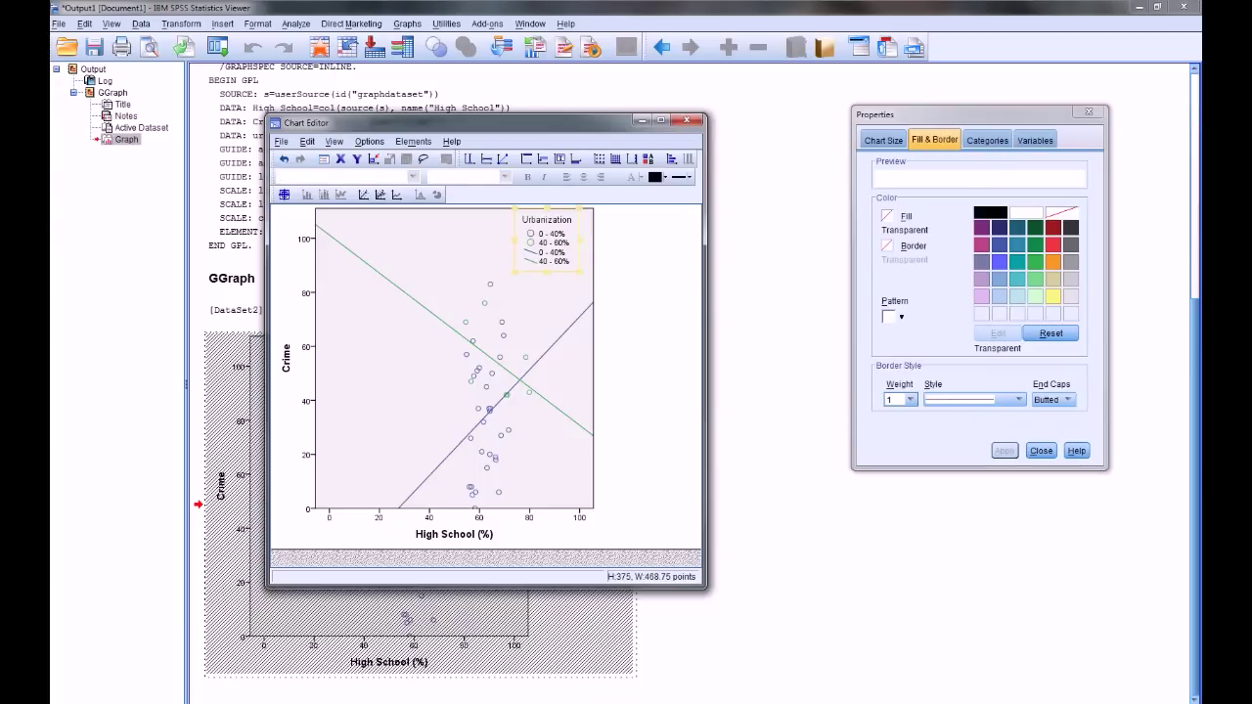
click(645, 342)
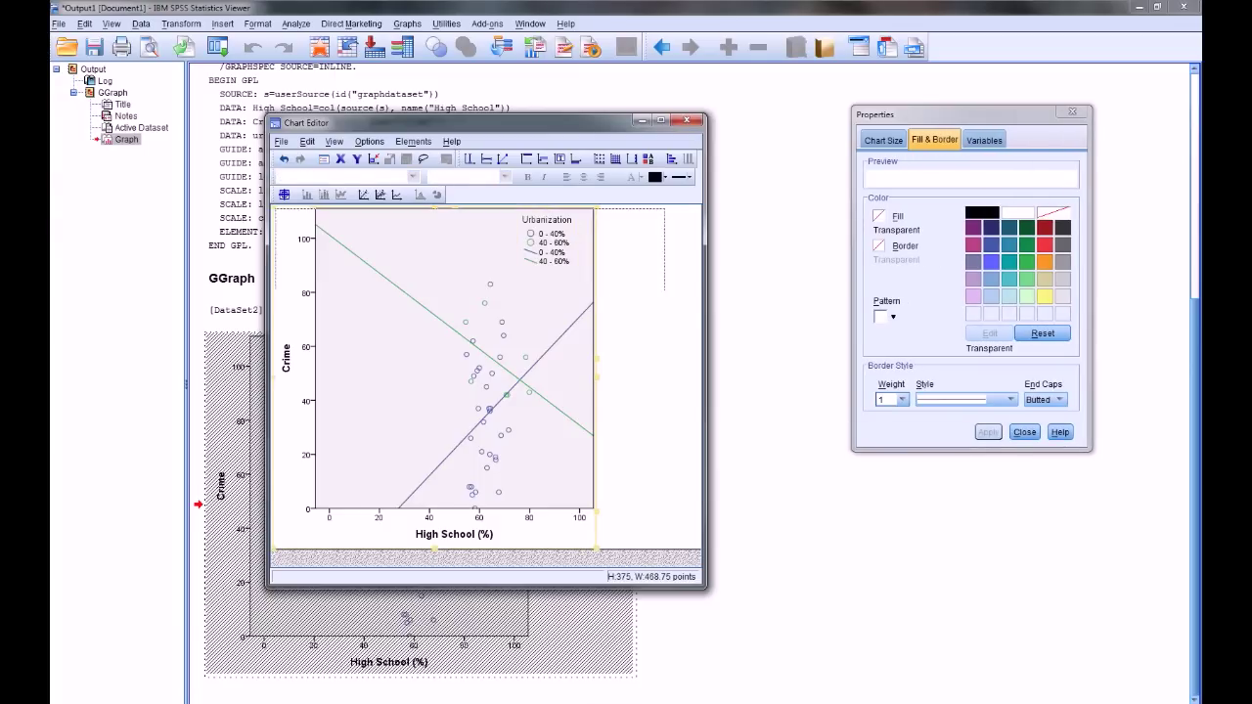
drag(595, 376, 696, 377)
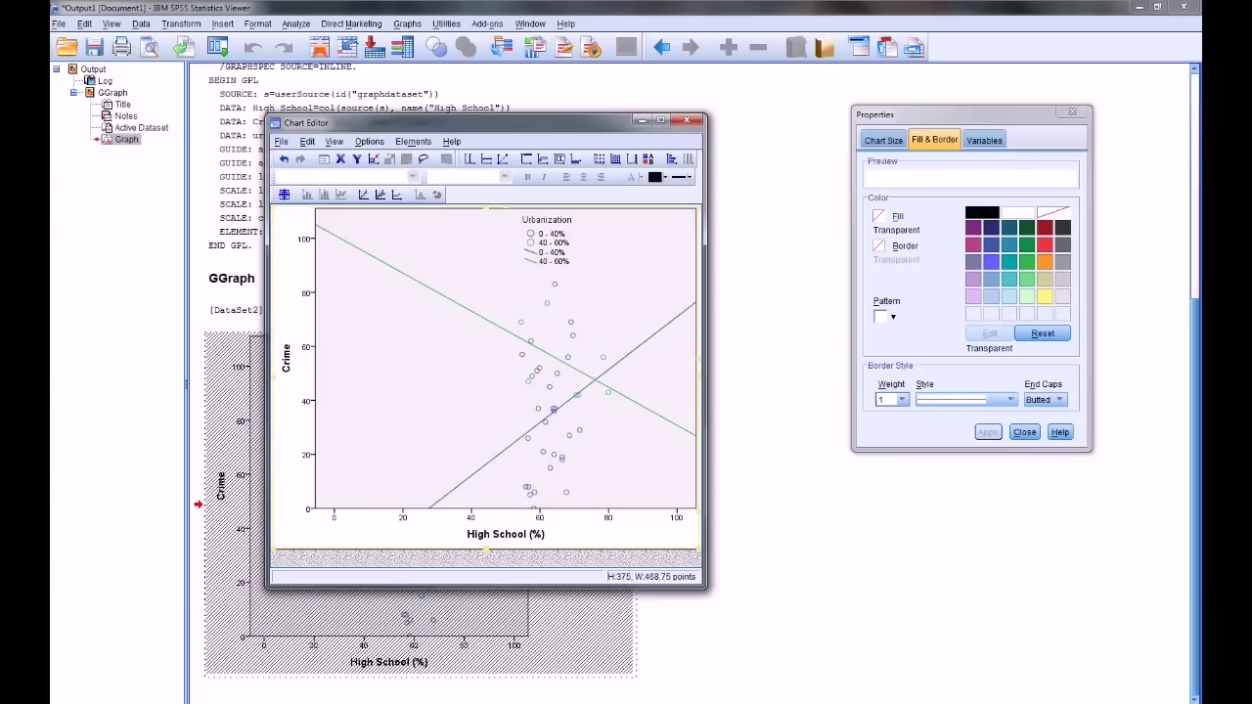
drag(703, 587, 944, 639)
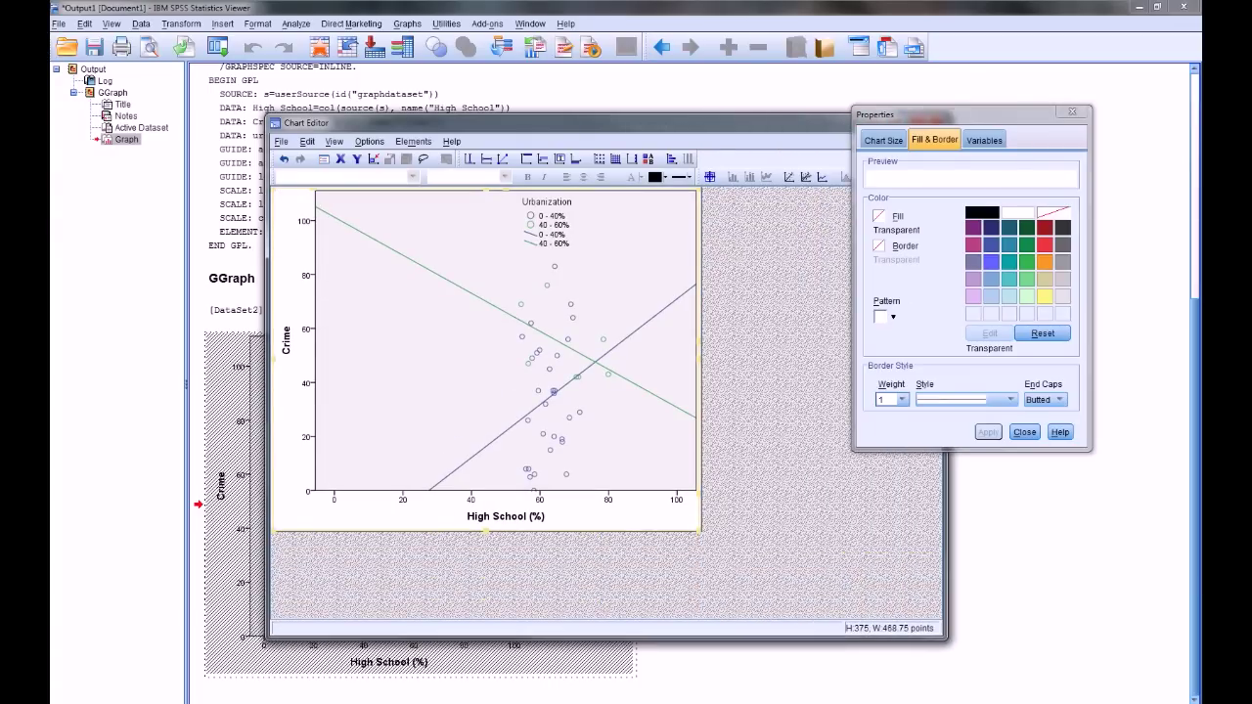
Enlarge the whole chart frame to about 686 points wide and 445 points high.
click(700, 360)
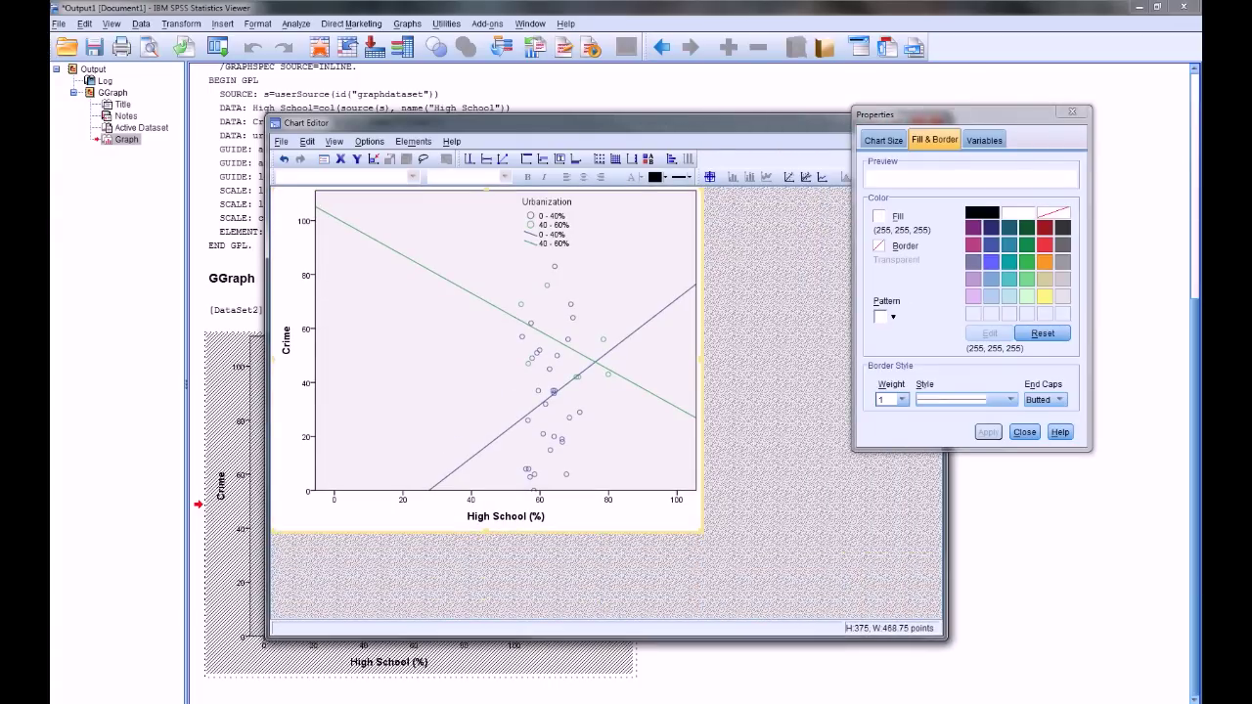
drag(700, 531, 804, 568)
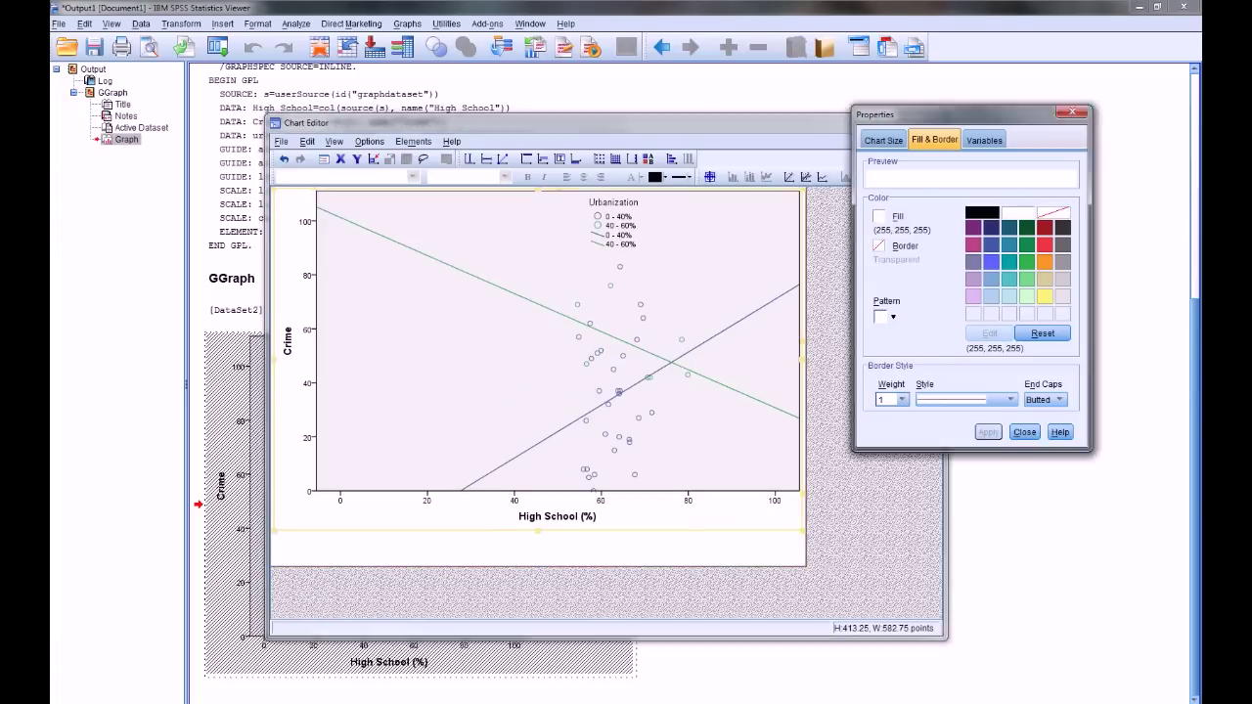
click(538, 528)
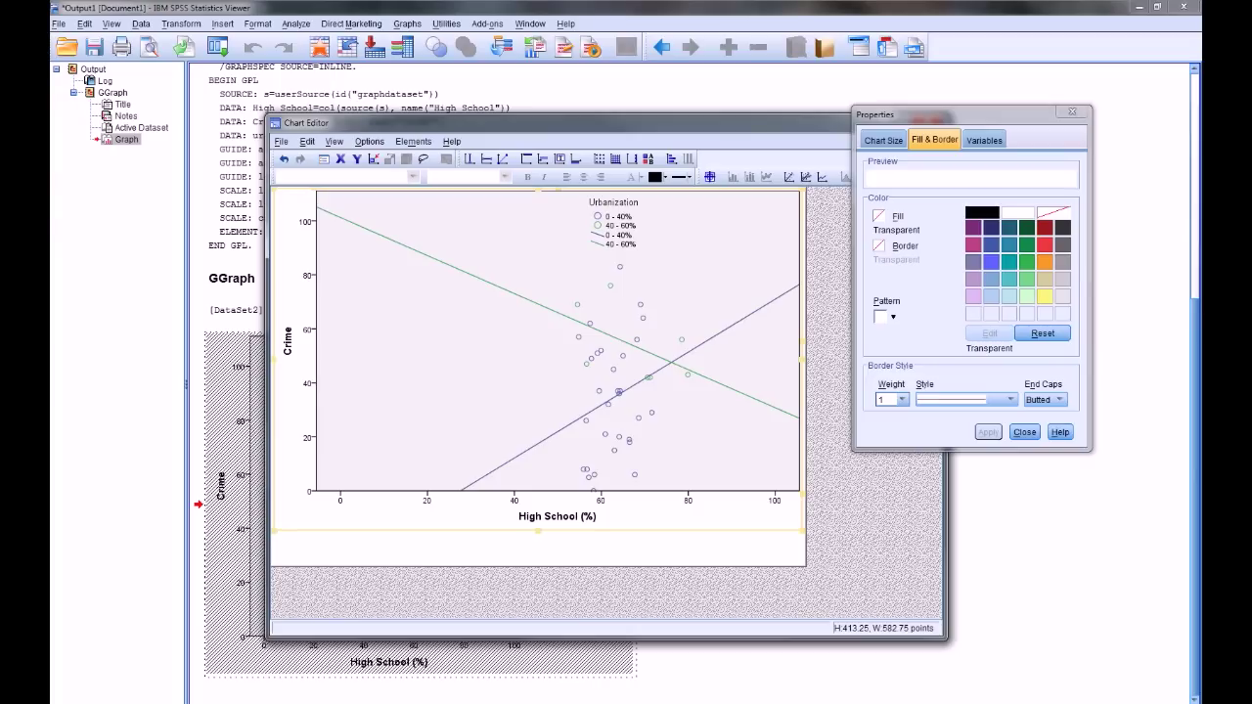
click(804, 563)
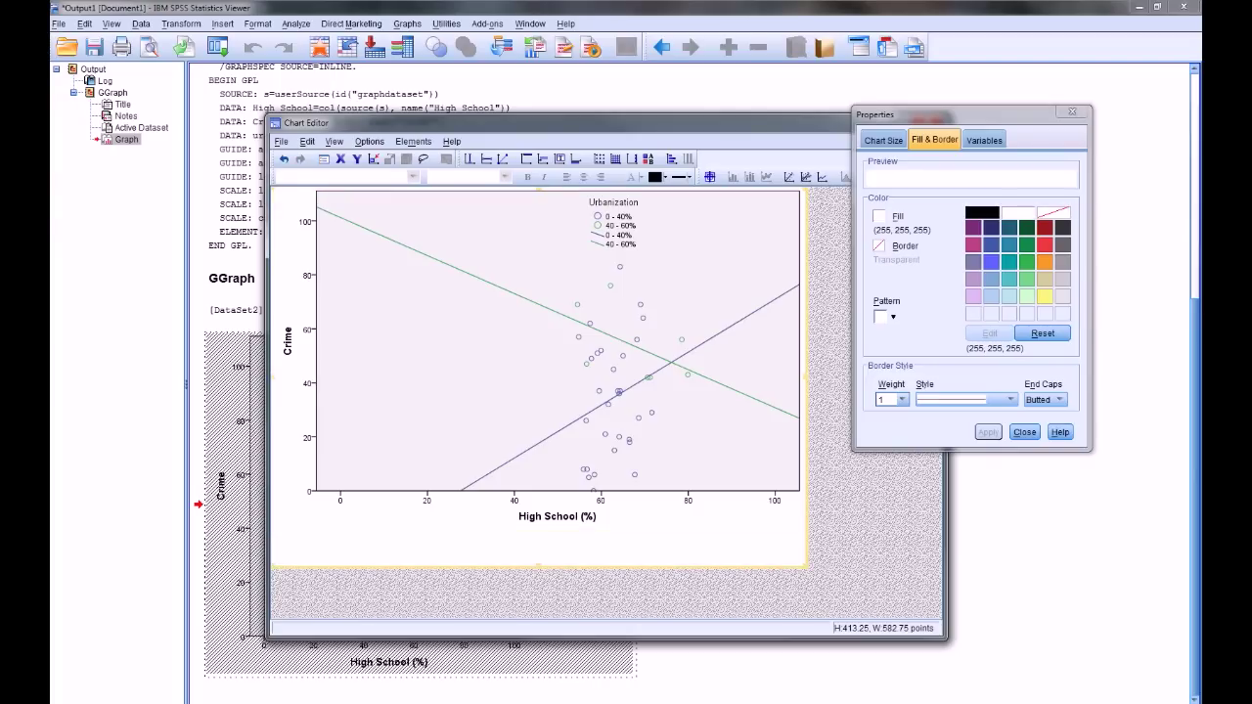
drag(805, 565, 901, 596)
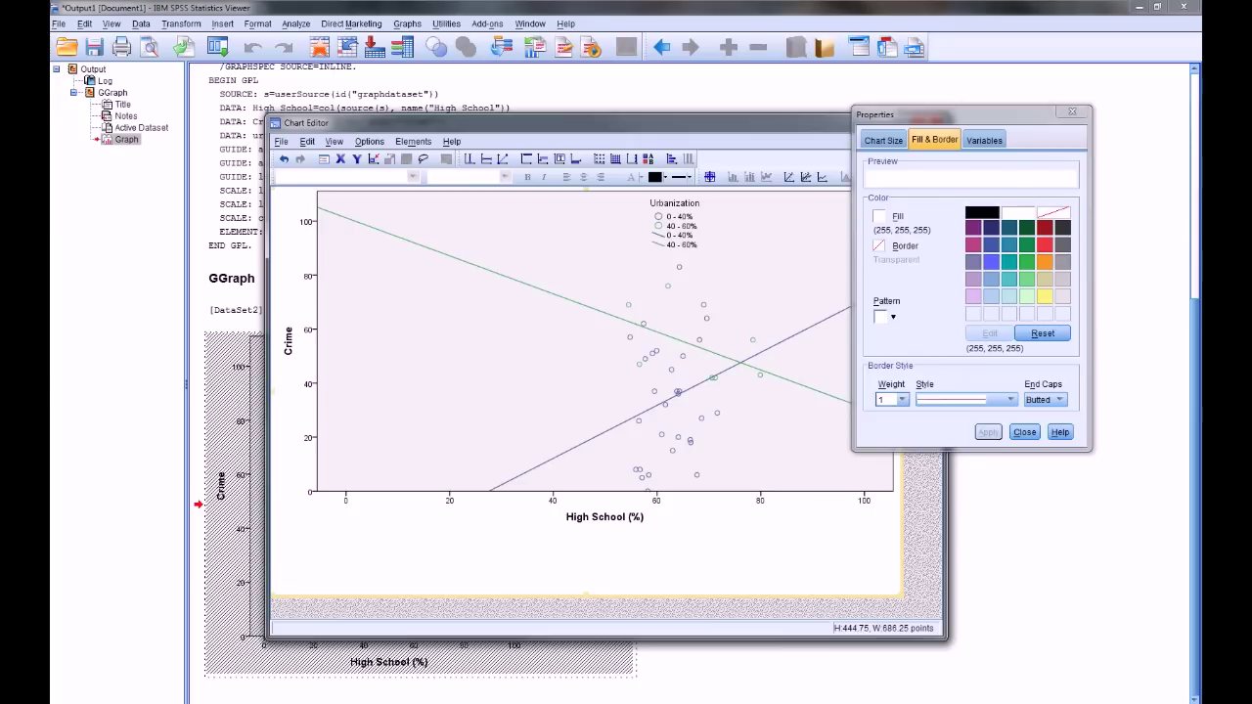
Stretch the plot area down to the chart's full height and close the Chart Editor.
click(585, 528)
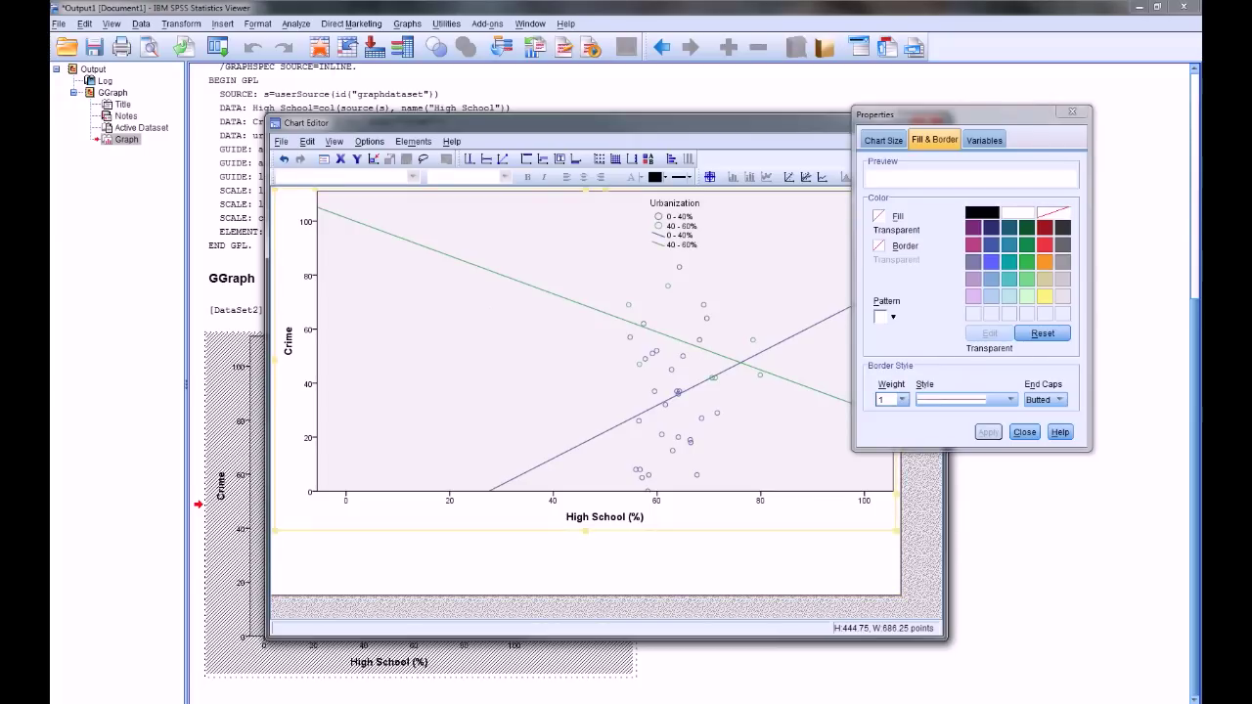
click(440, 519)
drag(896, 530, 893, 592)
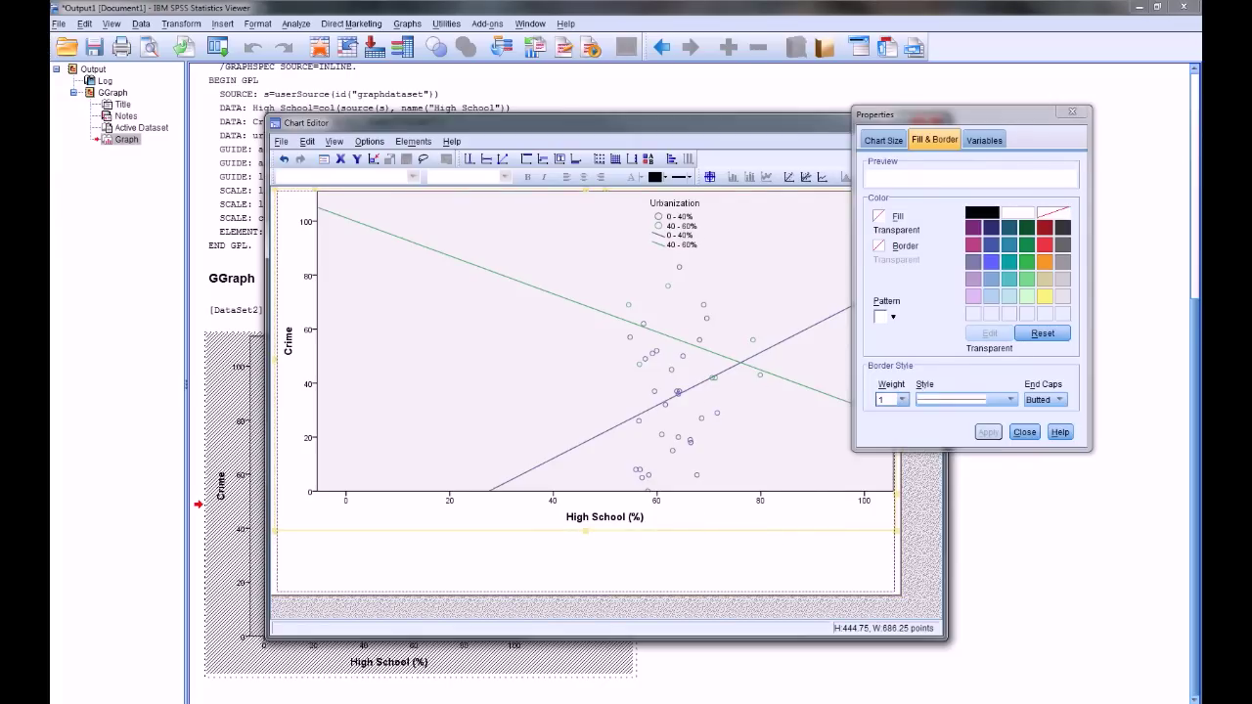
drag(587, 123, 471, 98)
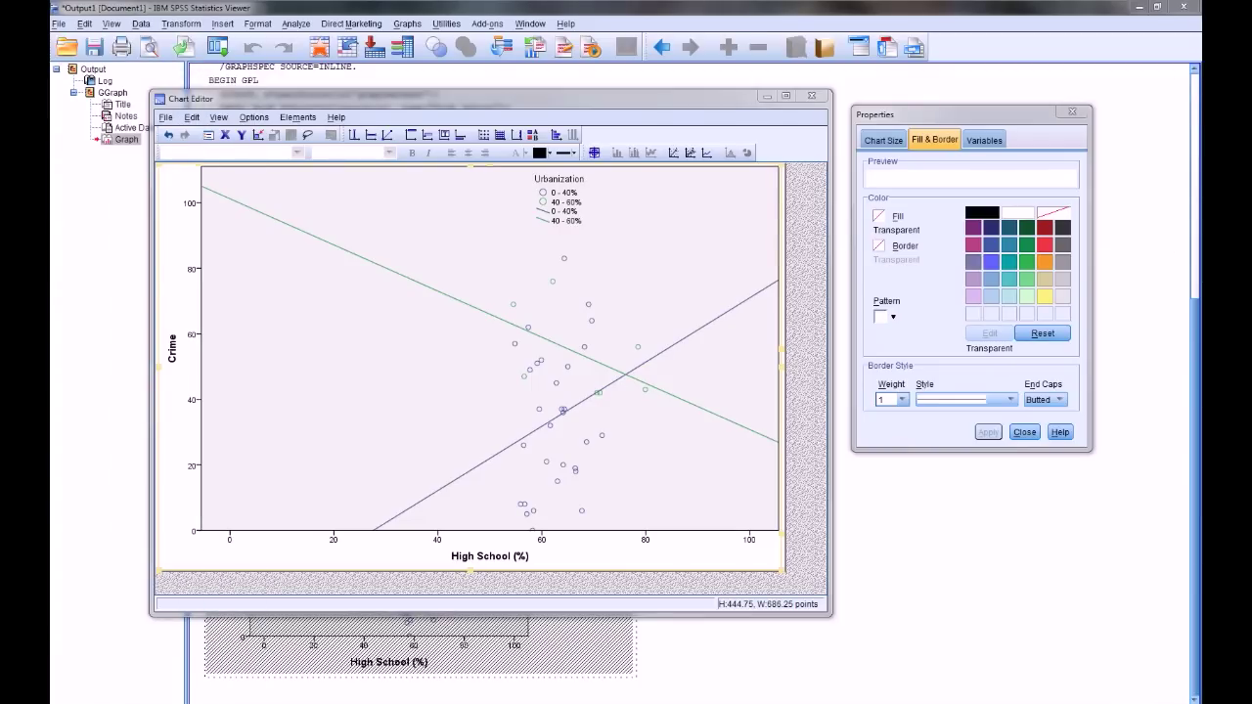
click(811, 96)
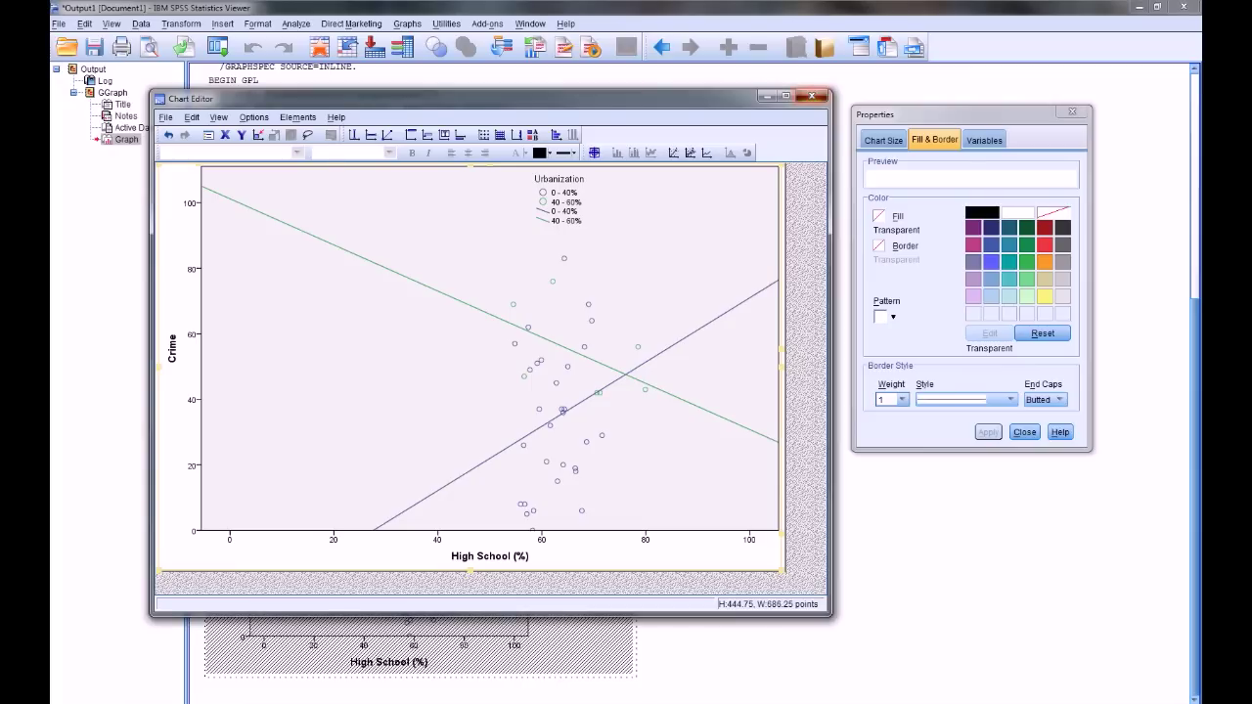
click(811, 95)
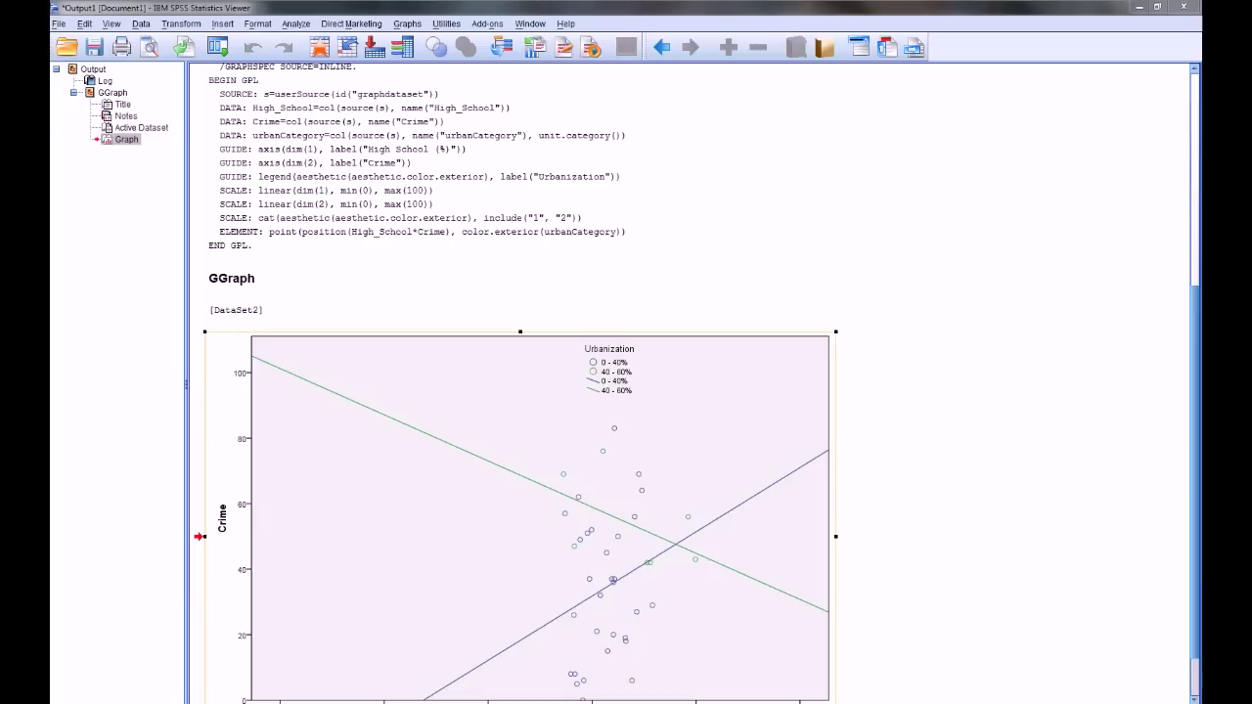
Split the data file to compare groups based on Urbanization, sorting the file by the grouping variable.
key(alt+Tab)
key(alt+Tab)
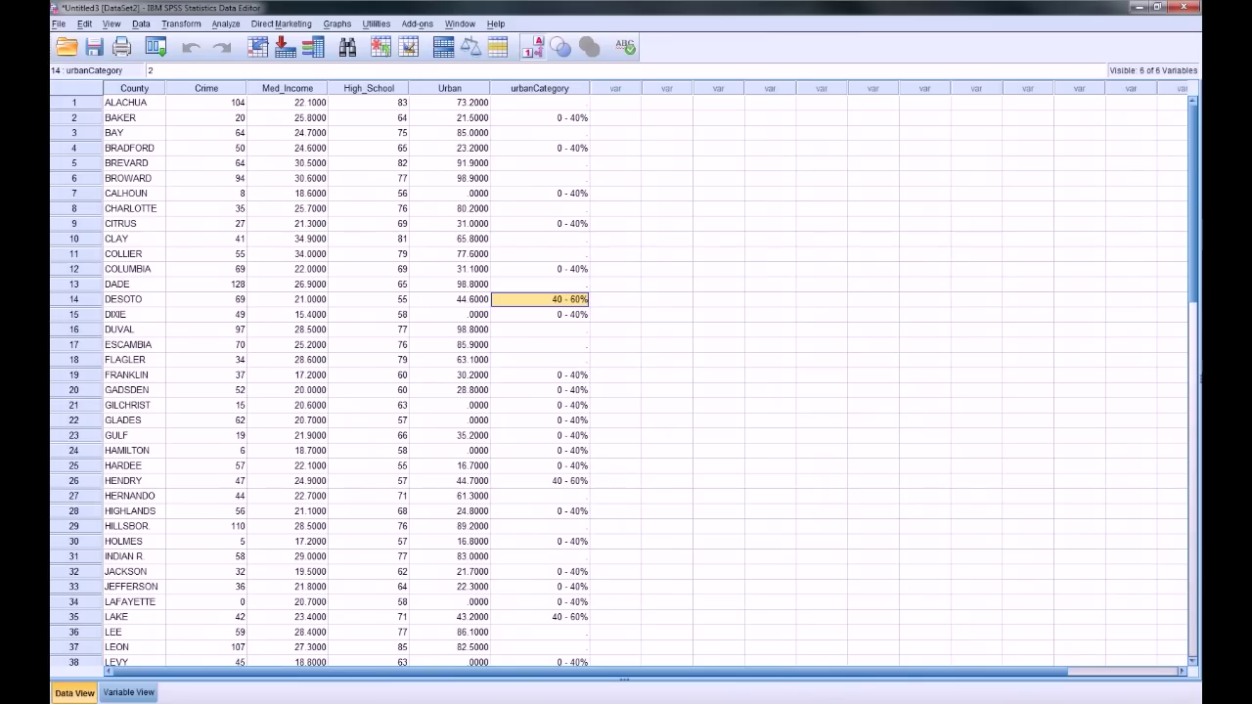
click(538, 164)
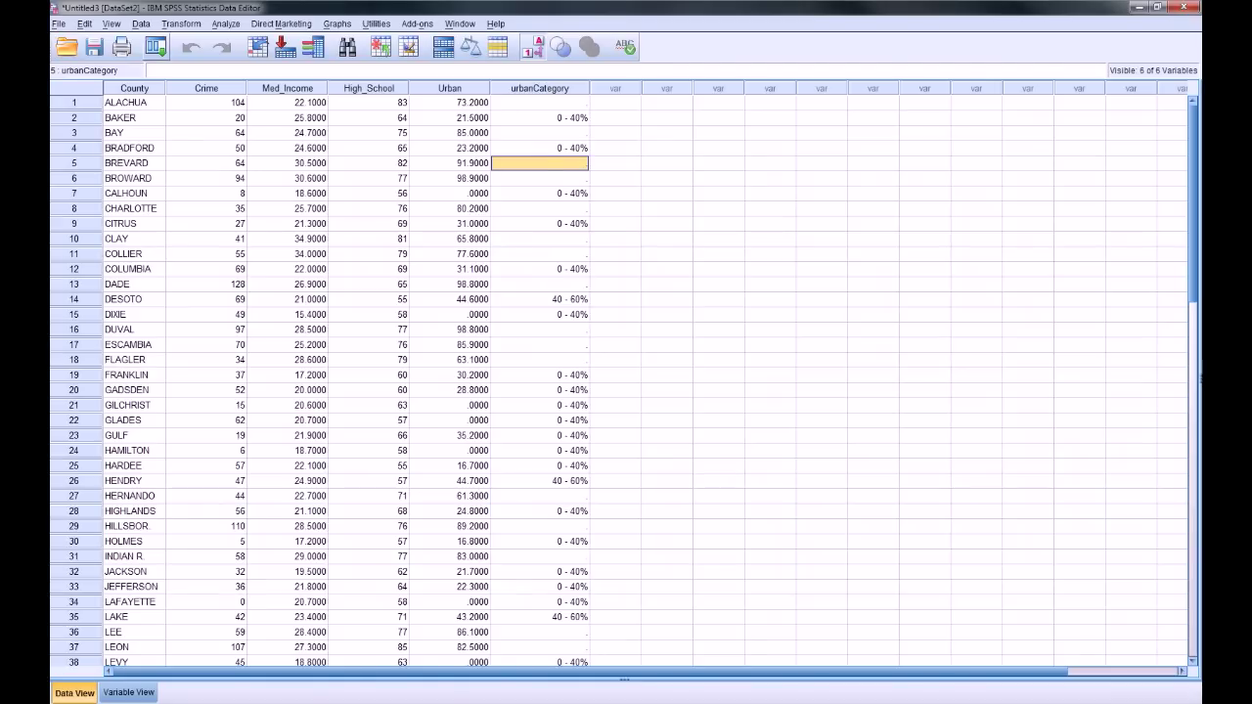
click(140, 23)
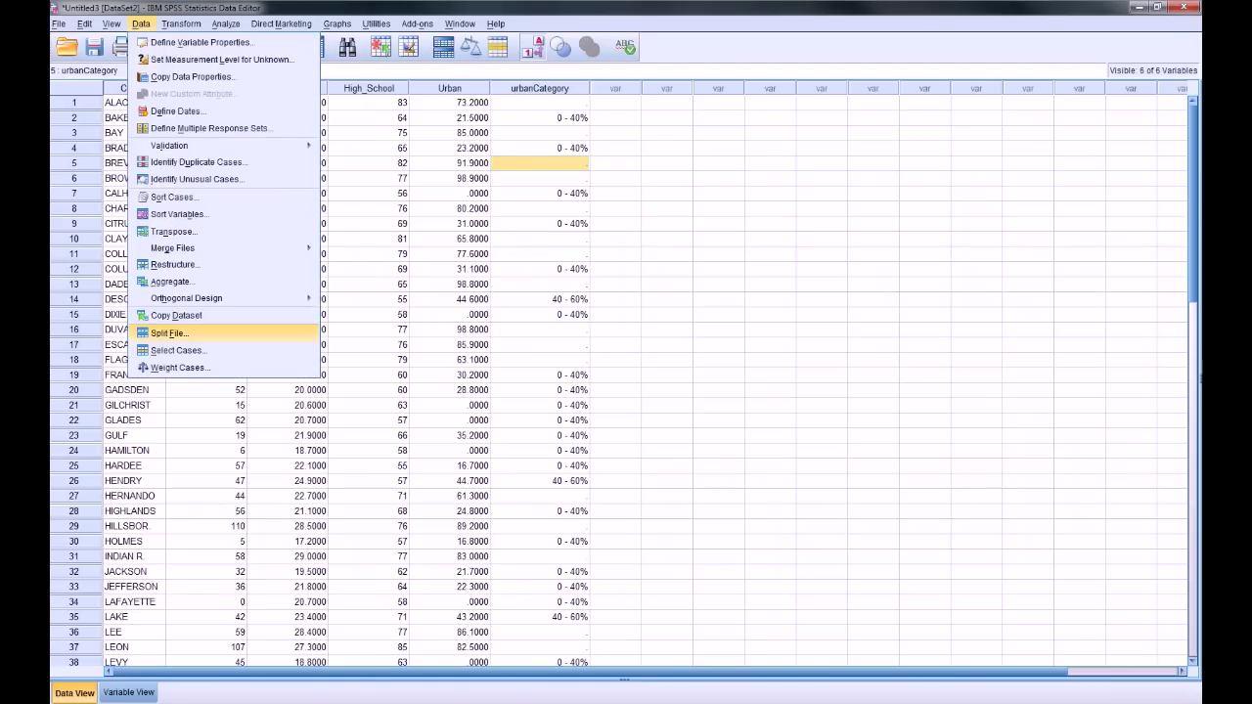
click(168, 333)
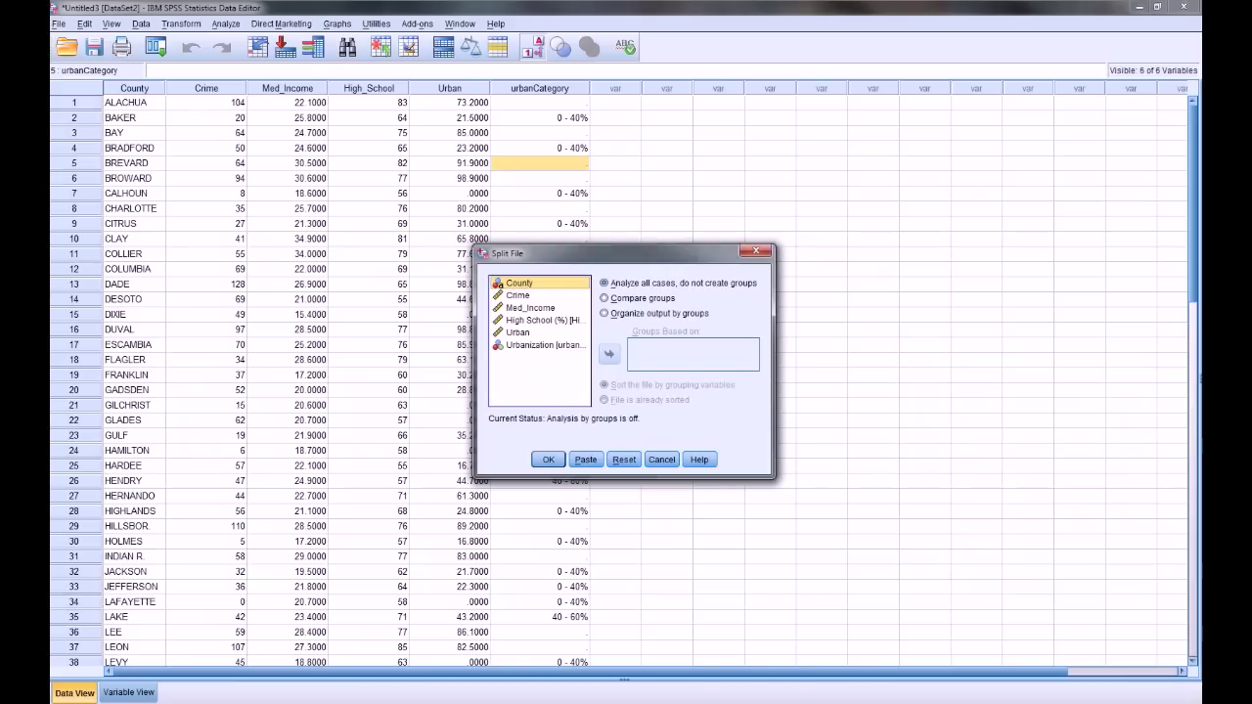
click(604, 297)
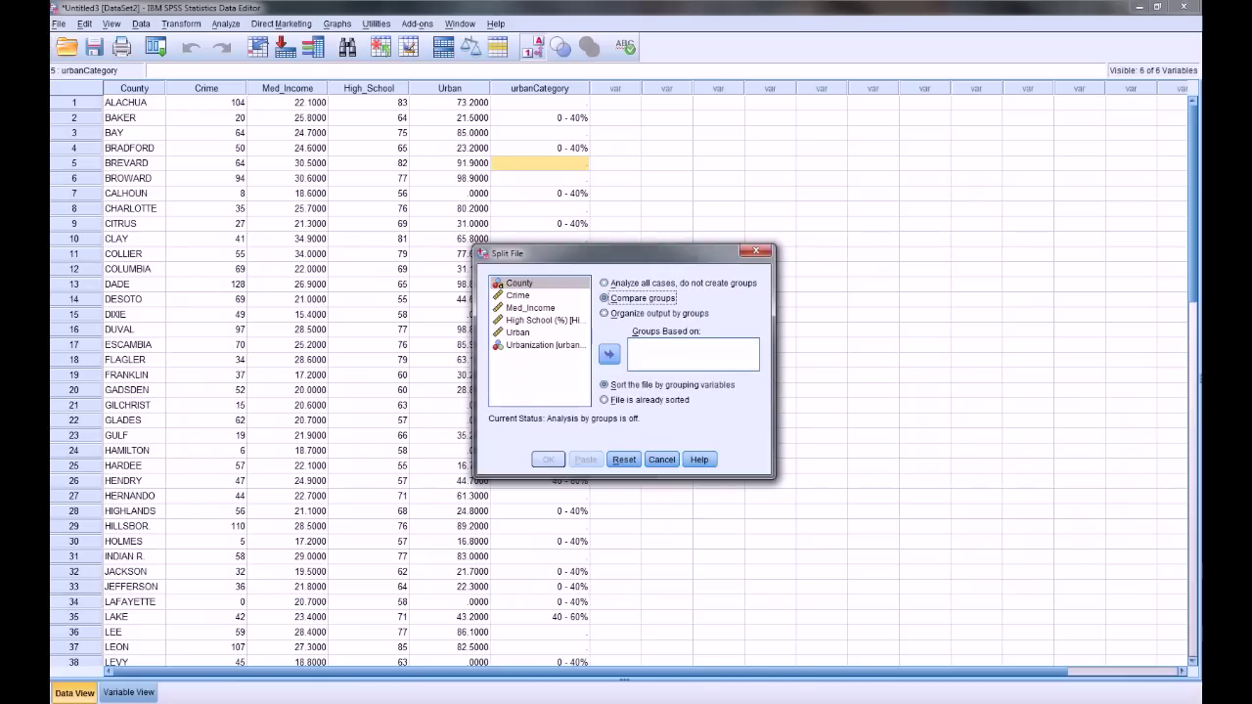
click(540, 344)
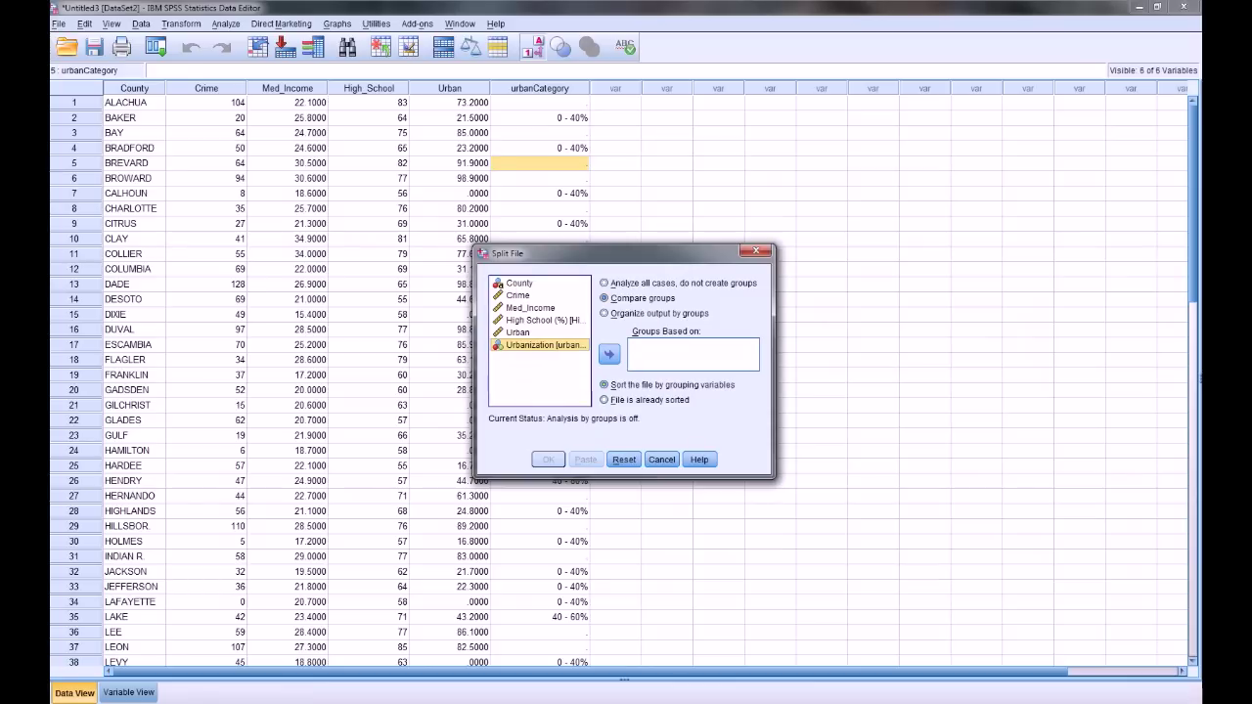
click(608, 354)
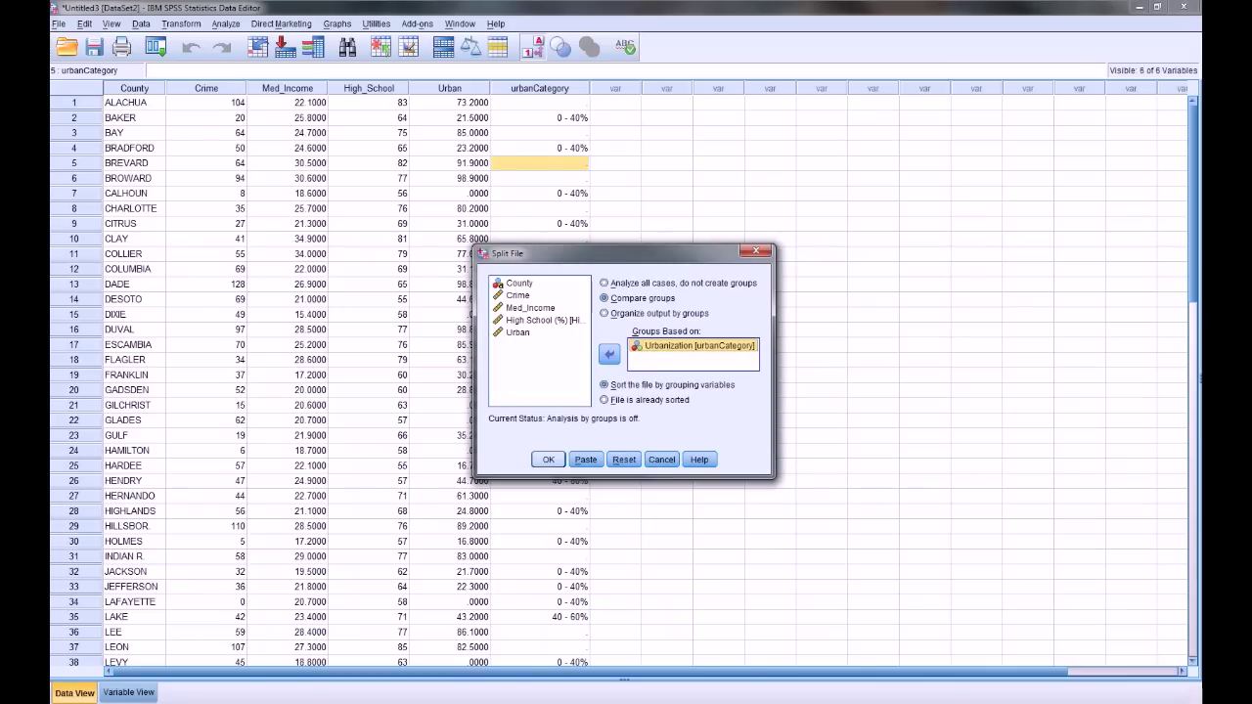
click(549, 460)
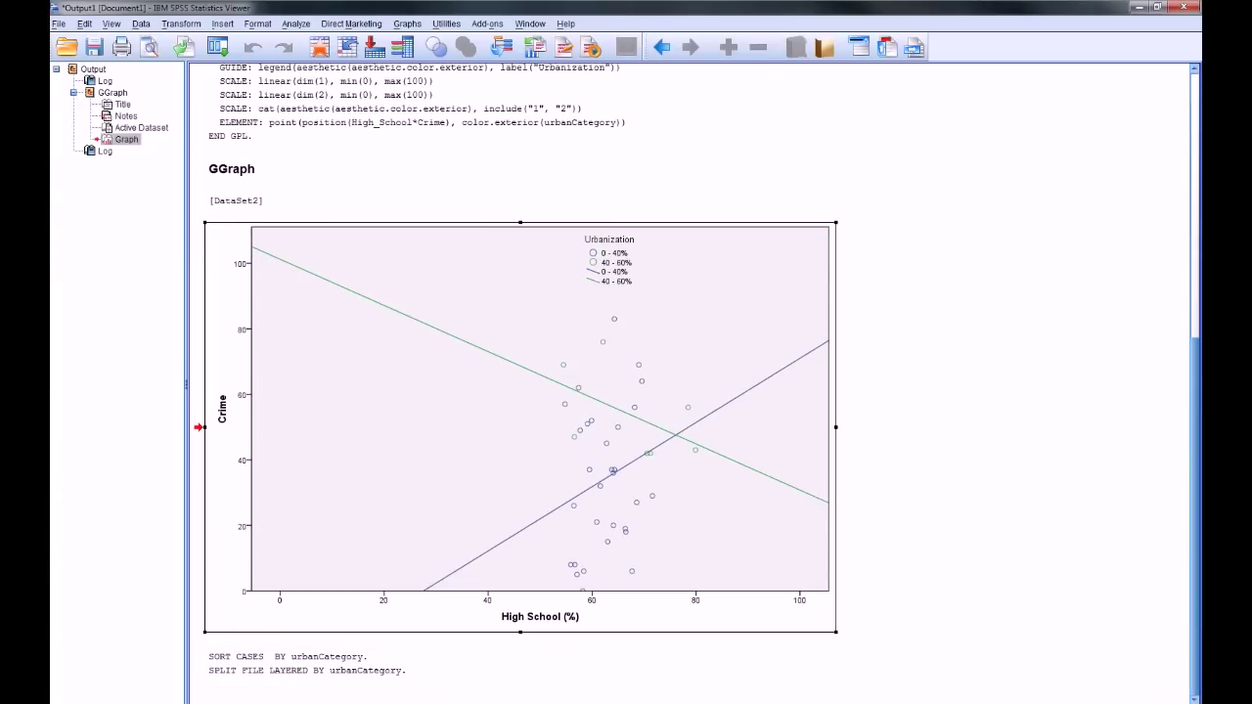
Examine how the cases in the data are sorted by urbanCategory, including the 40 - 60% rows.
key(alt+Tab)
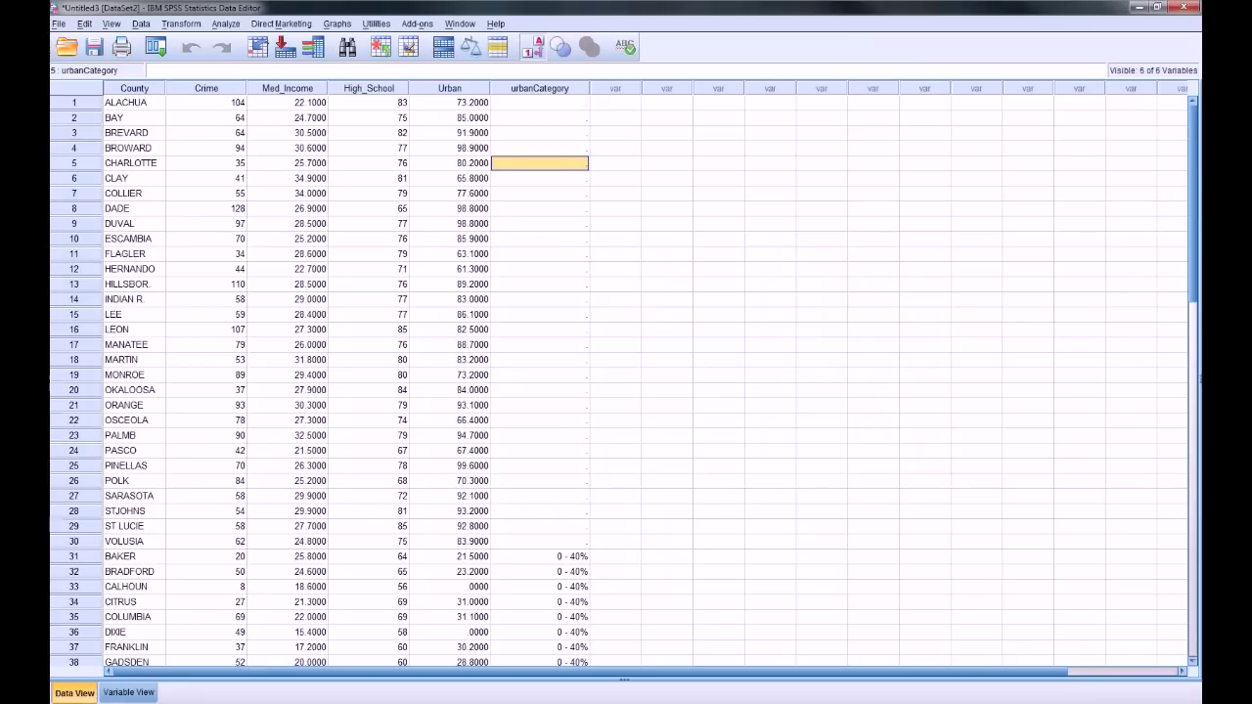
scroll(625, 381, down, 13)
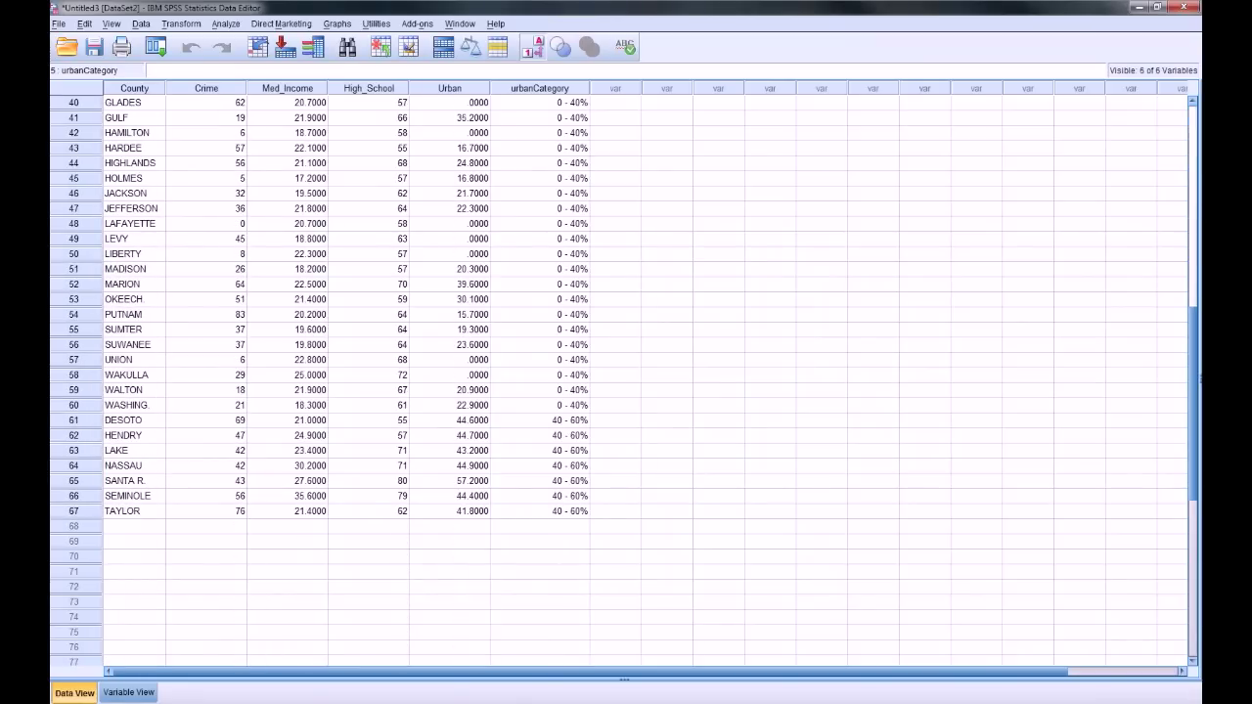
drag(539, 419, 539, 510)
scroll(540, 510, up, 6)
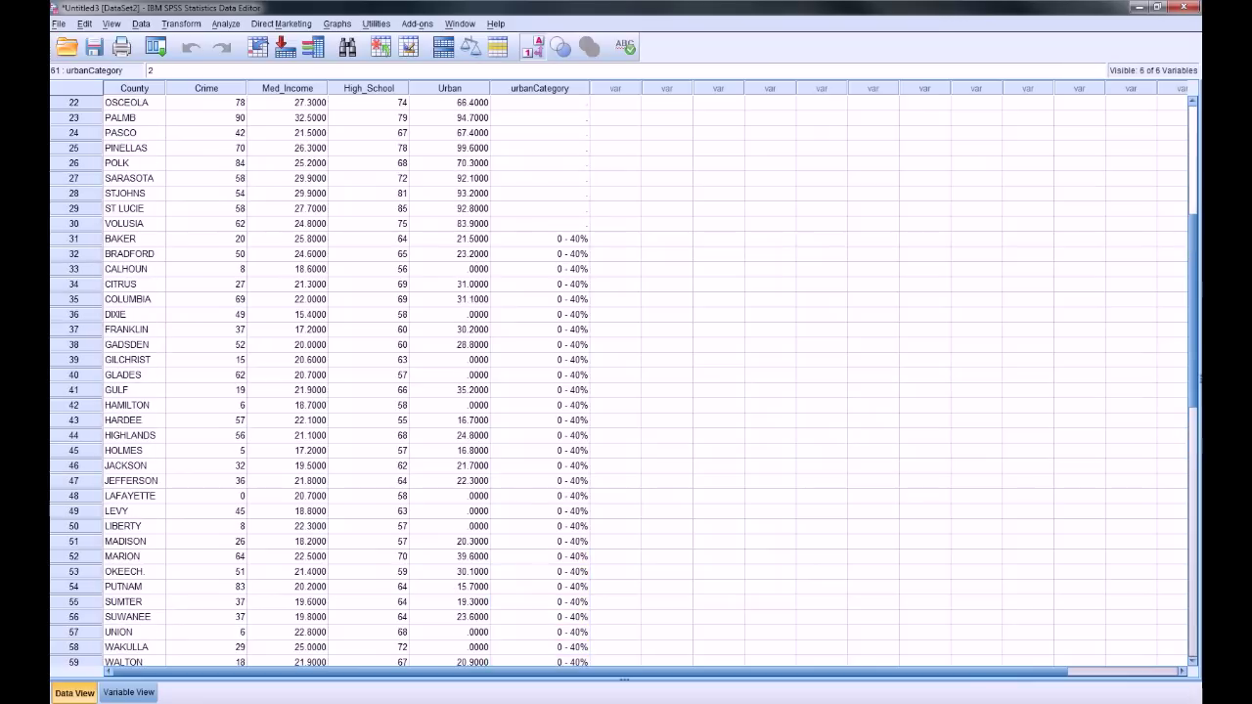
scroll(626, 382, up, 7)
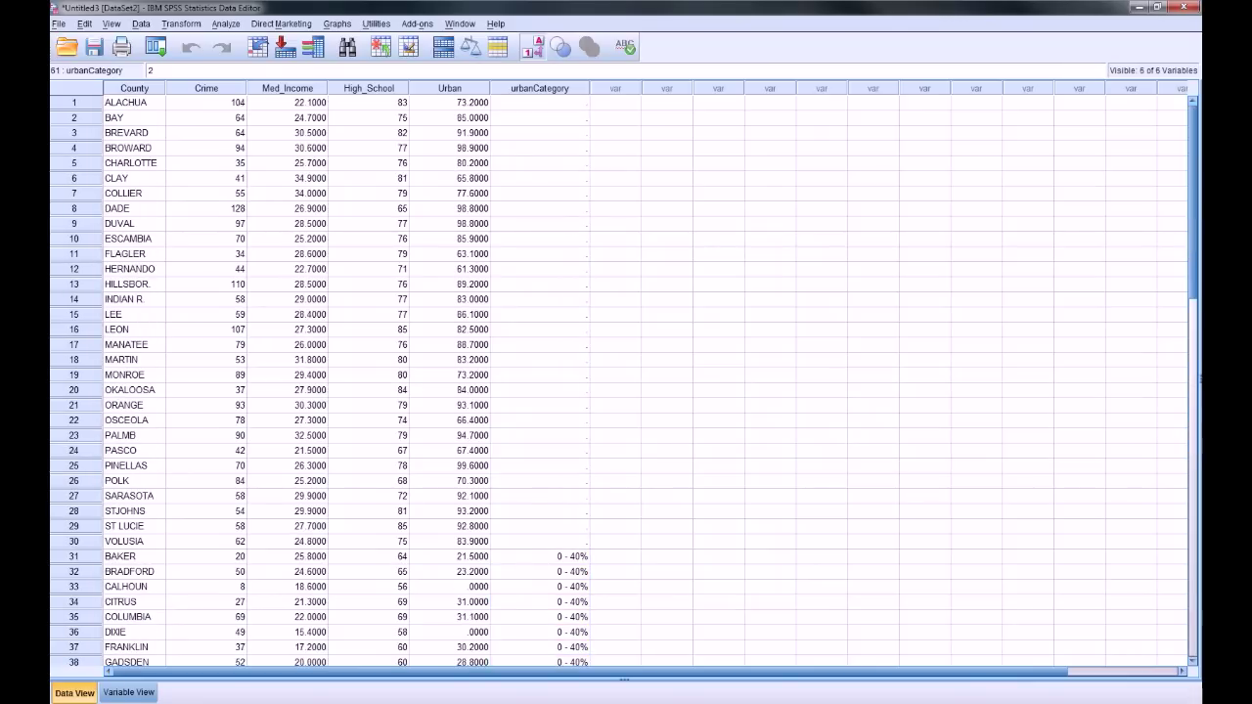
Set up a linear regression with Crime as the dependent variable and High School (%) as the independent variable.
key(alt+a)
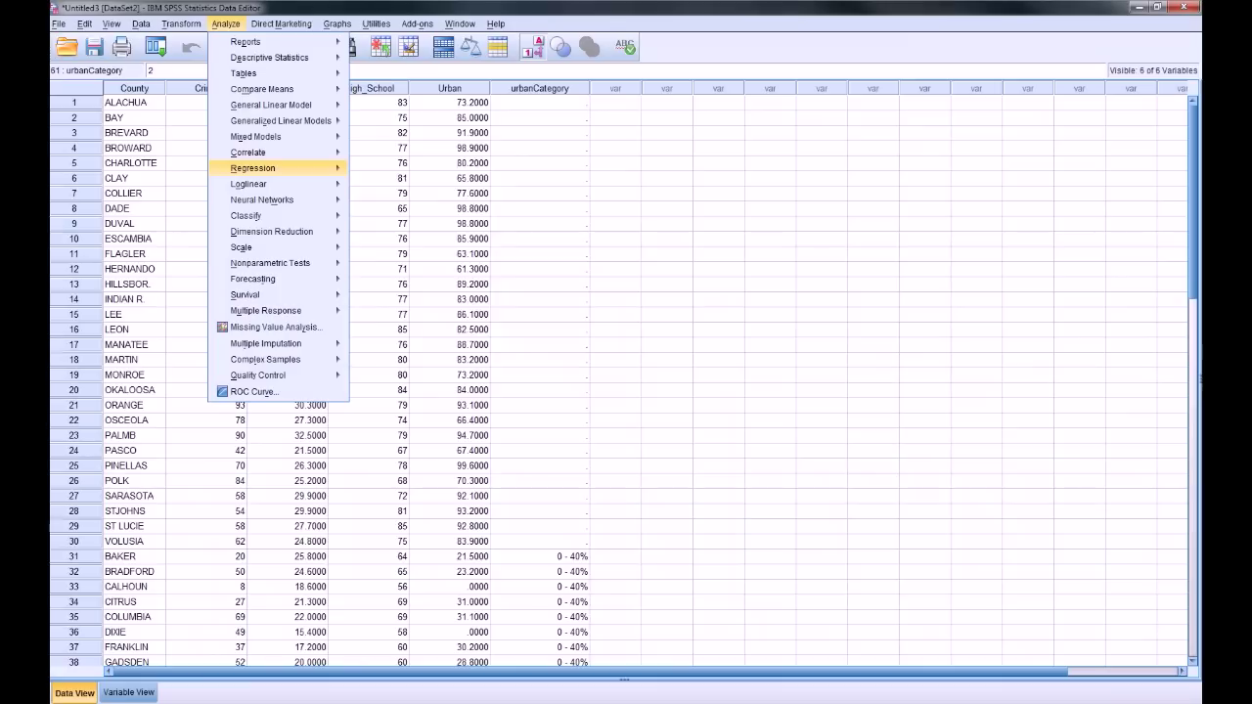
mouse_move(252, 168)
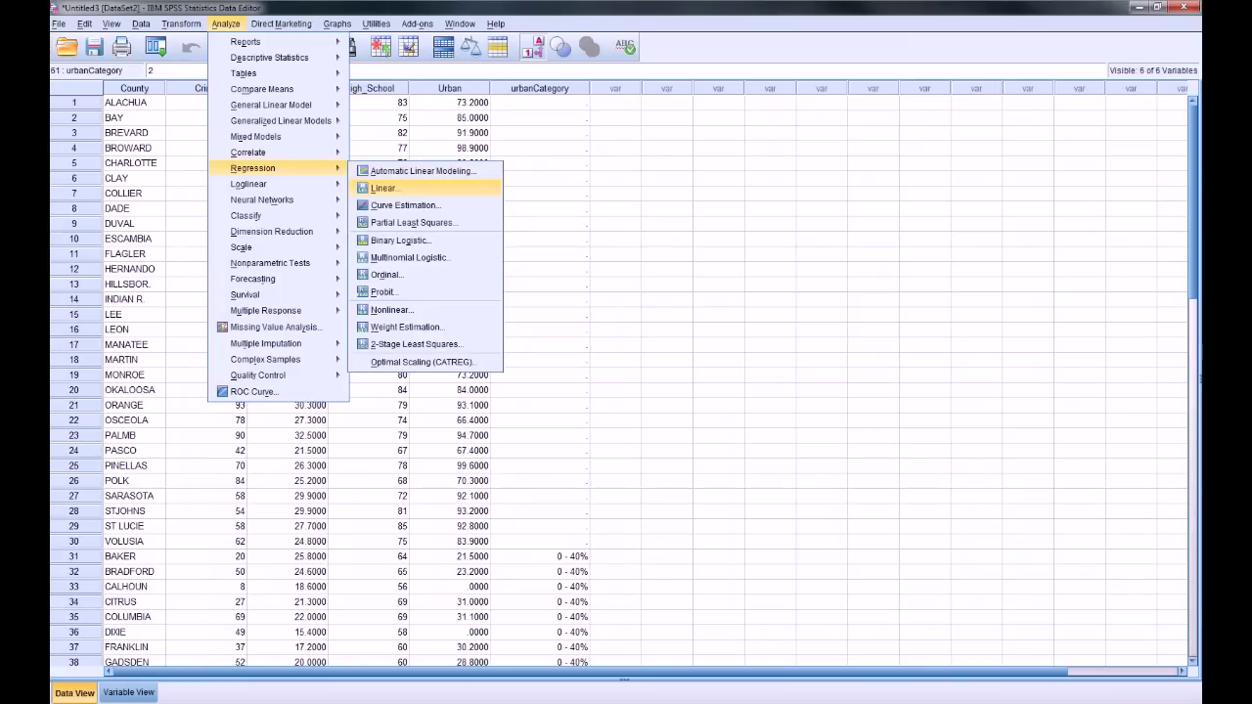
key(Return)
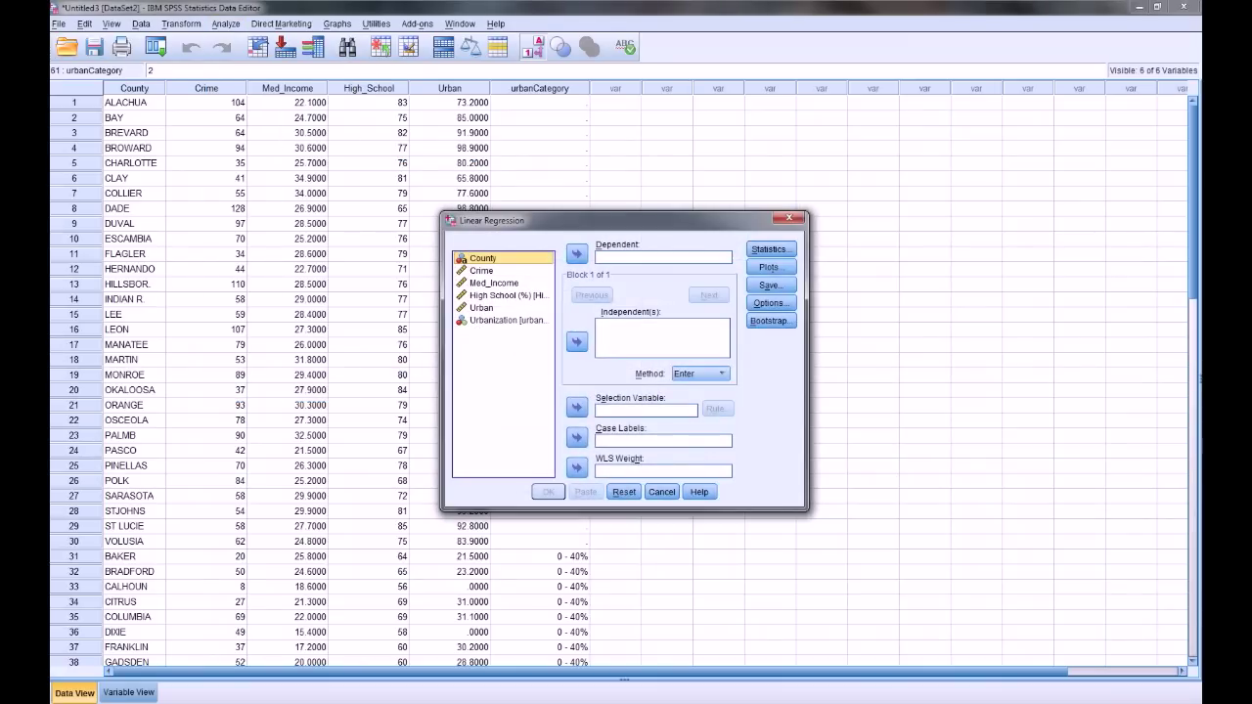
click(481, 270)
click(576, 254)
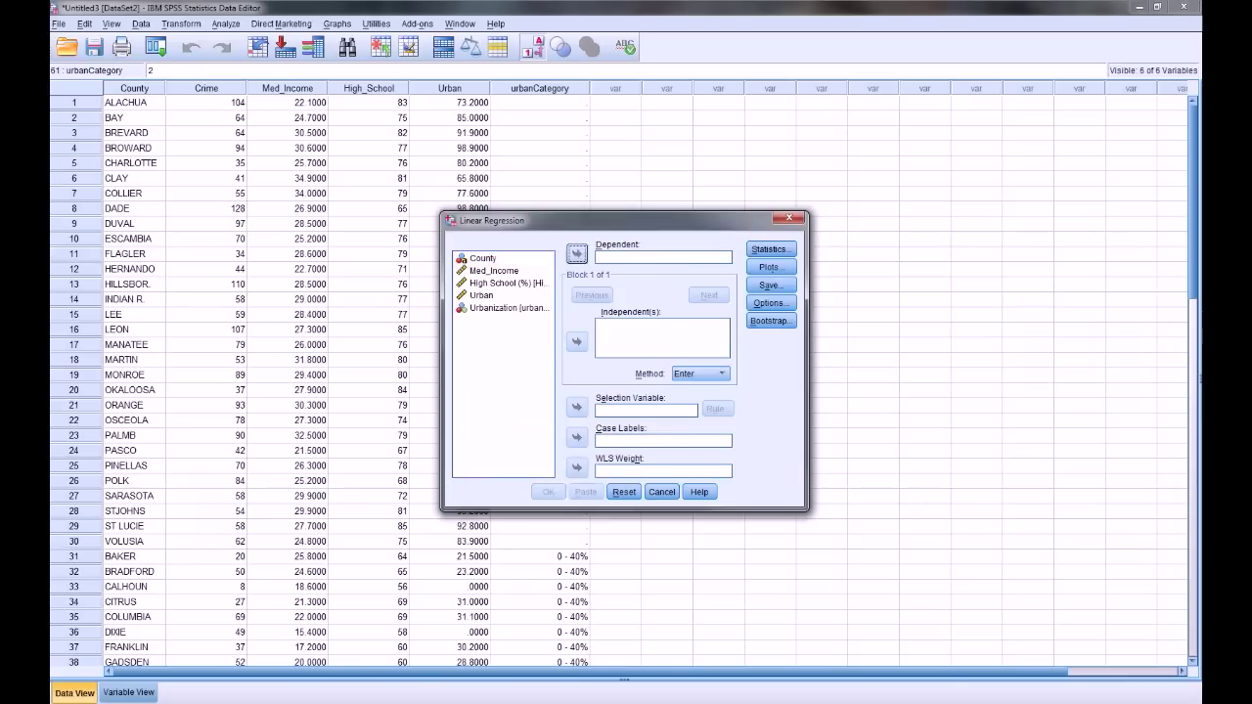
click(503, 282)
click(575, 341)
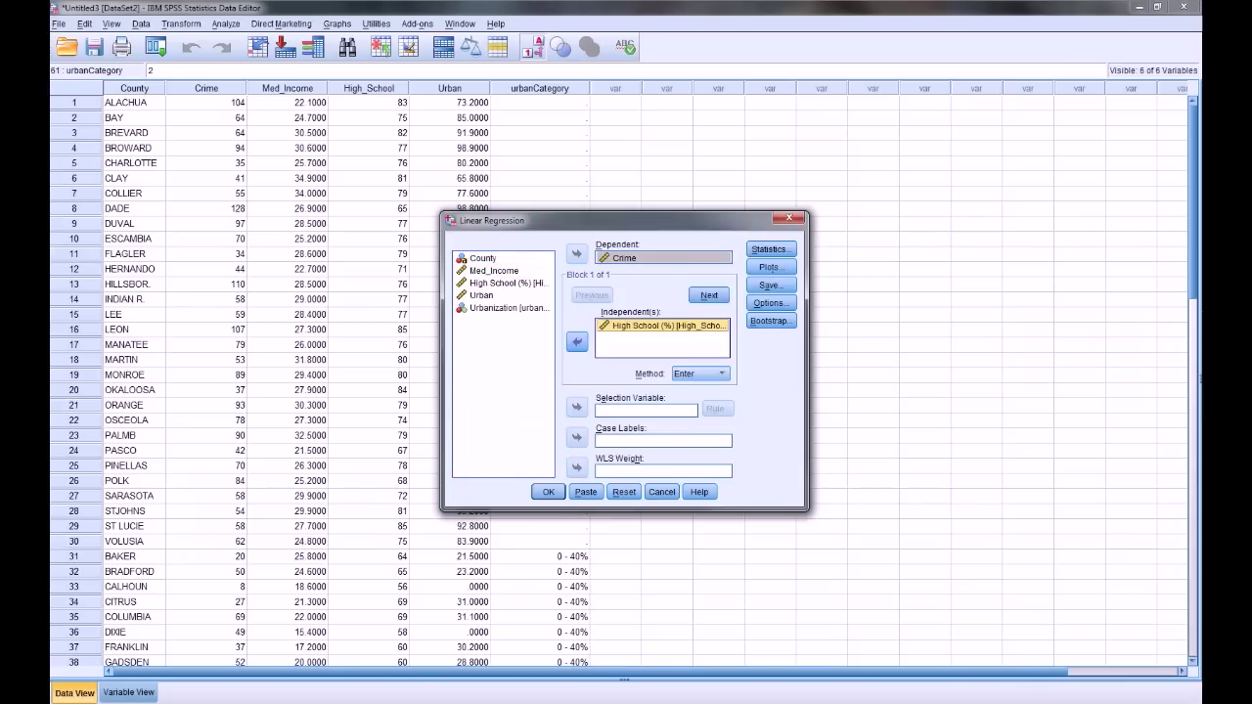
Save the unstandardized predicted values as part of the linear regression and run it.
click(769, 285)
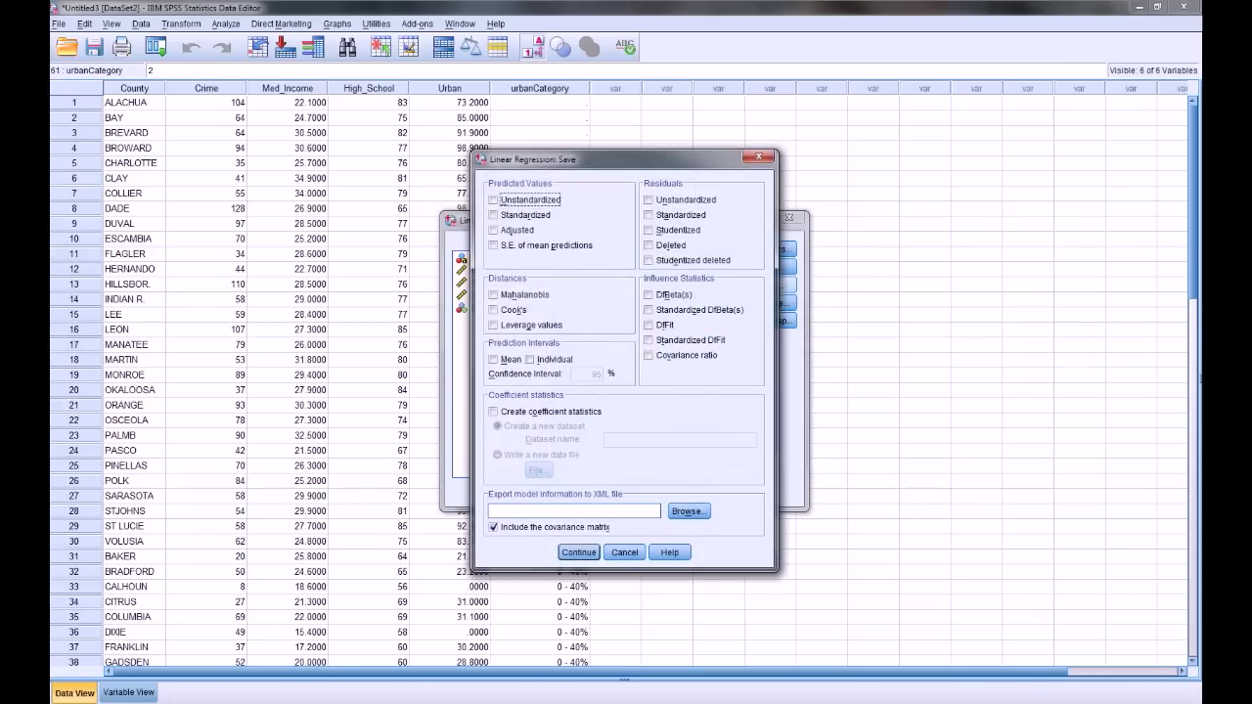
click(506, 554)
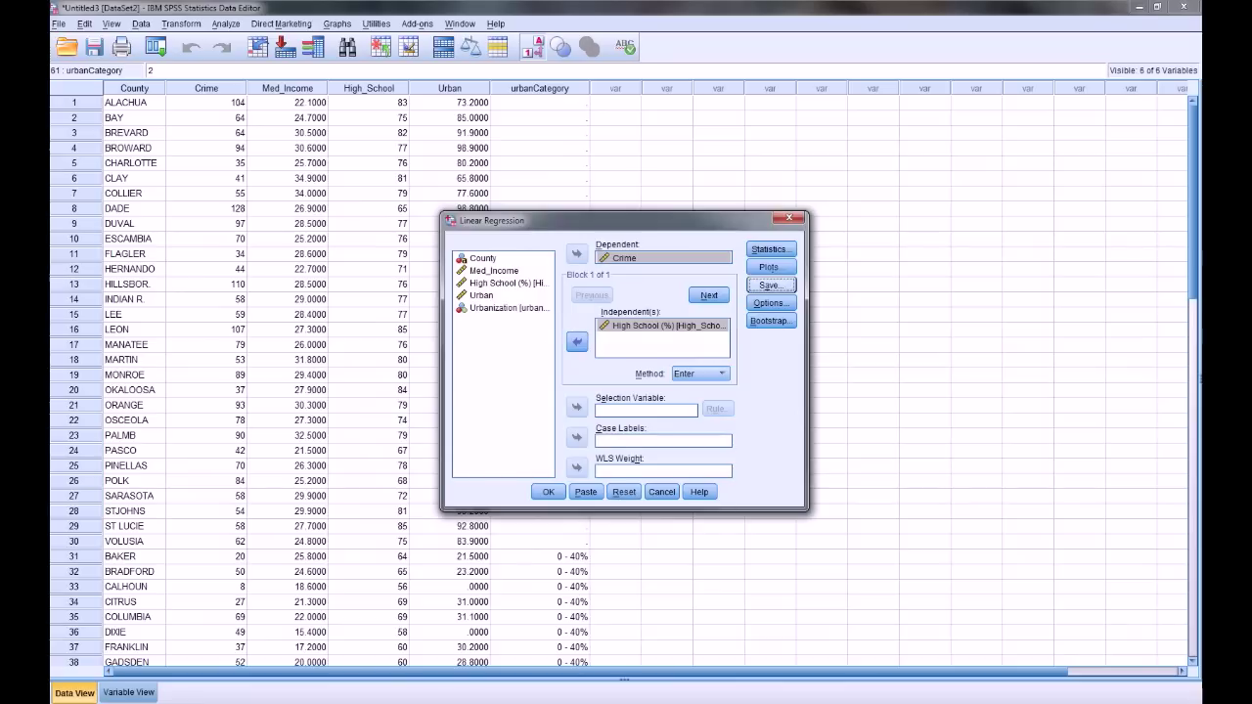
click(769, 285)
click(493, 199)
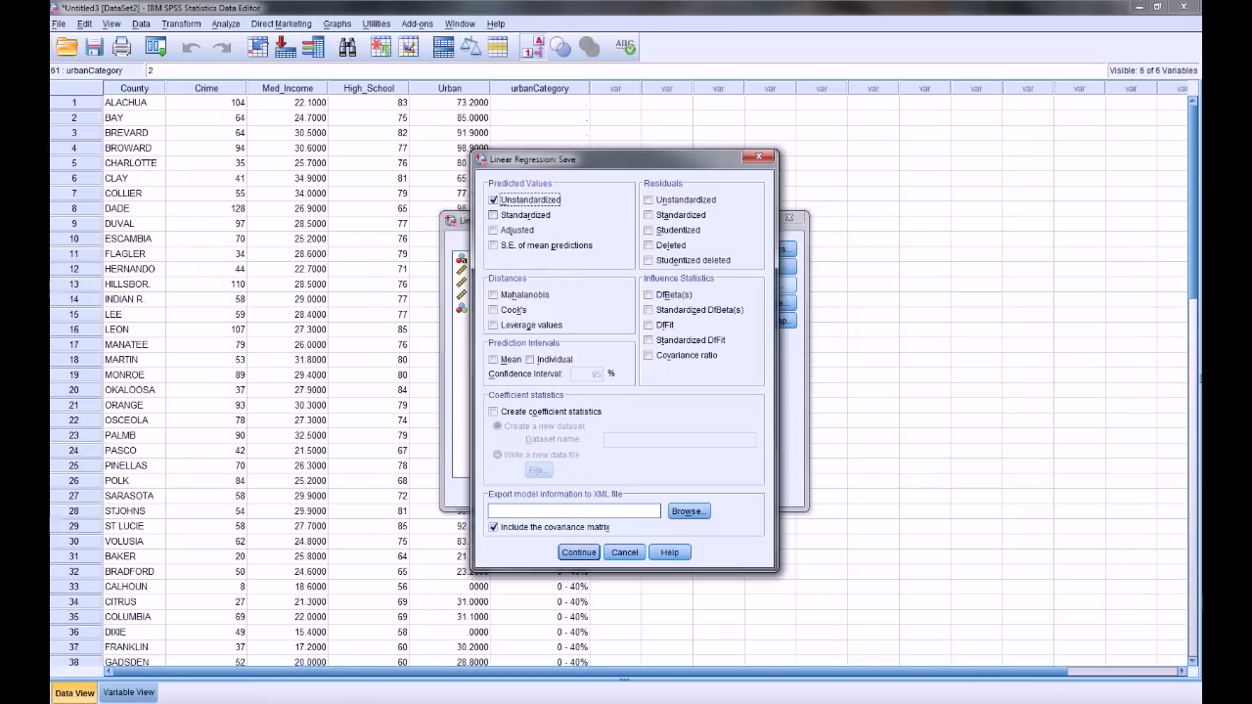
click(577, 552)
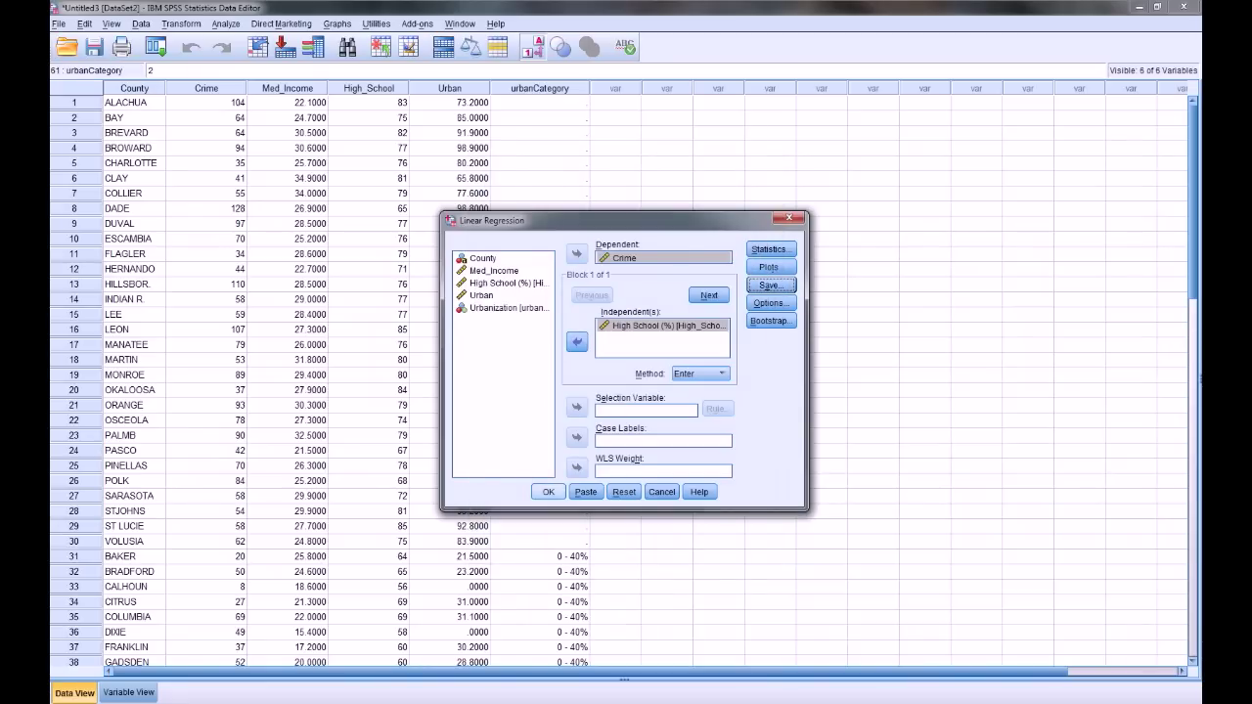
click(548, 492)
Review the regression output tables for each Urbanization group and the predicted values in the dataset's PRE_1 column.
scroll(574, 508, down, 5)
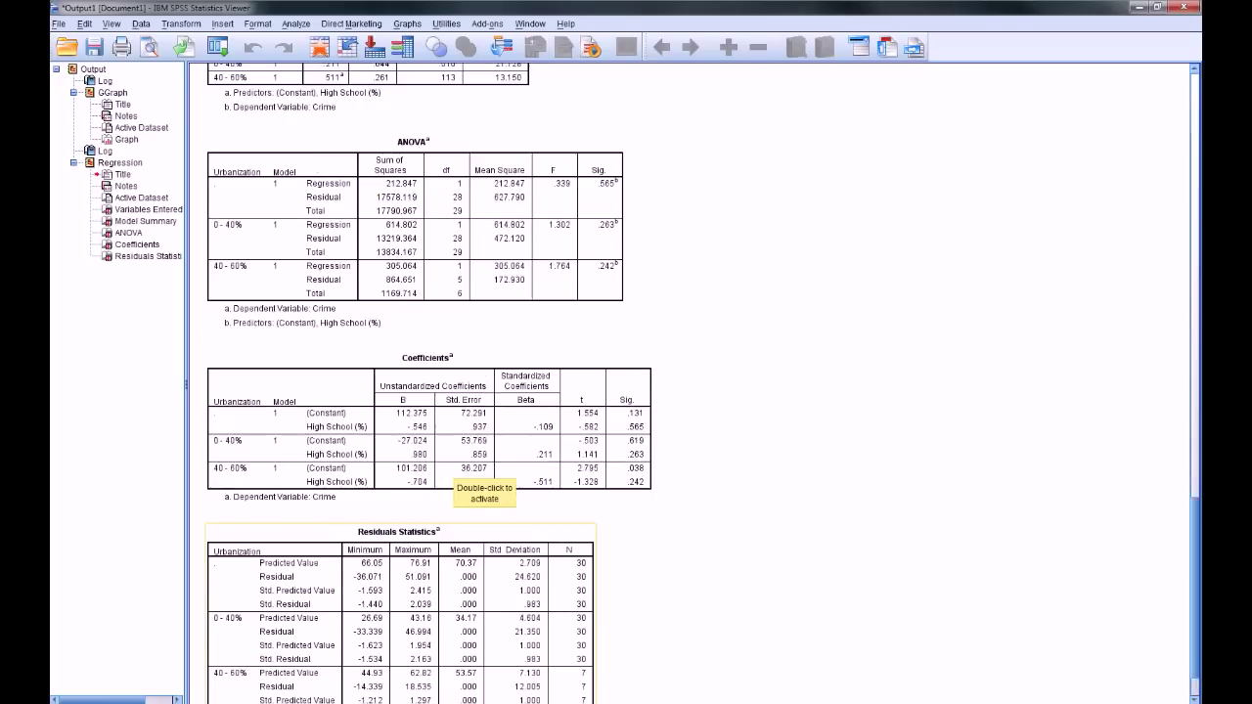
scroll(685, 391, down, 5)
key(alt+Tab)
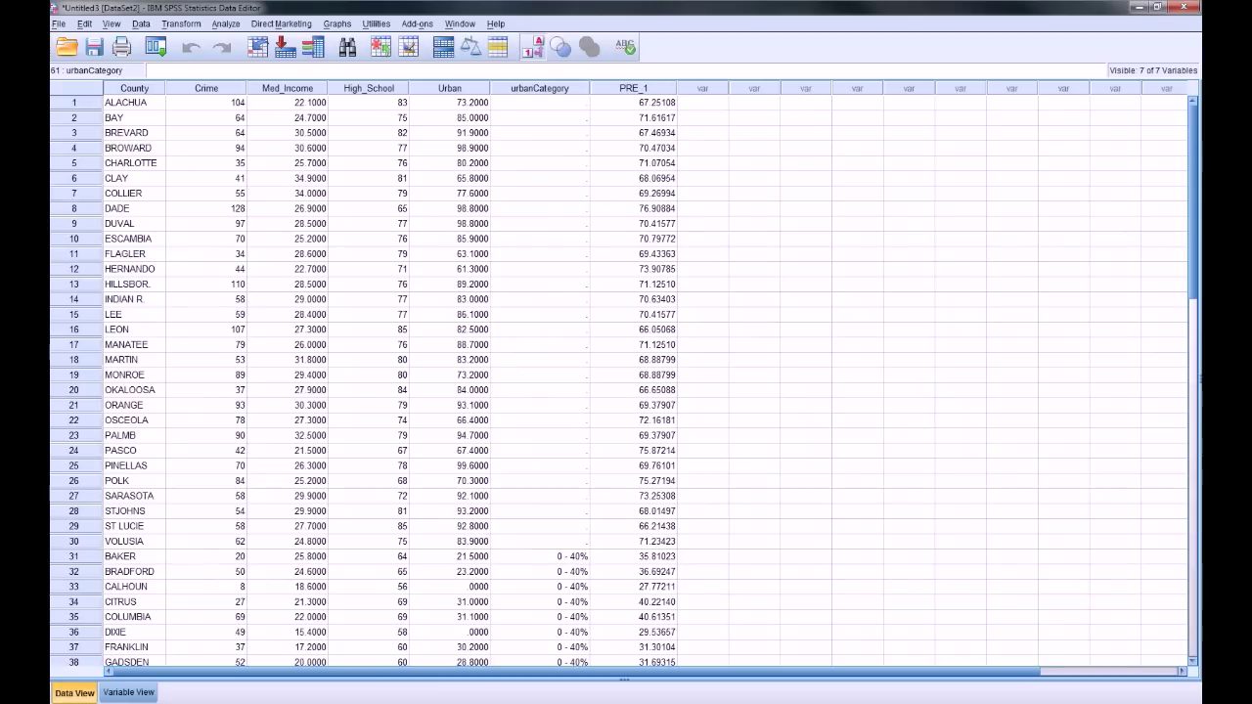
click(634, 102)
scroll(634, 103, down, 6)
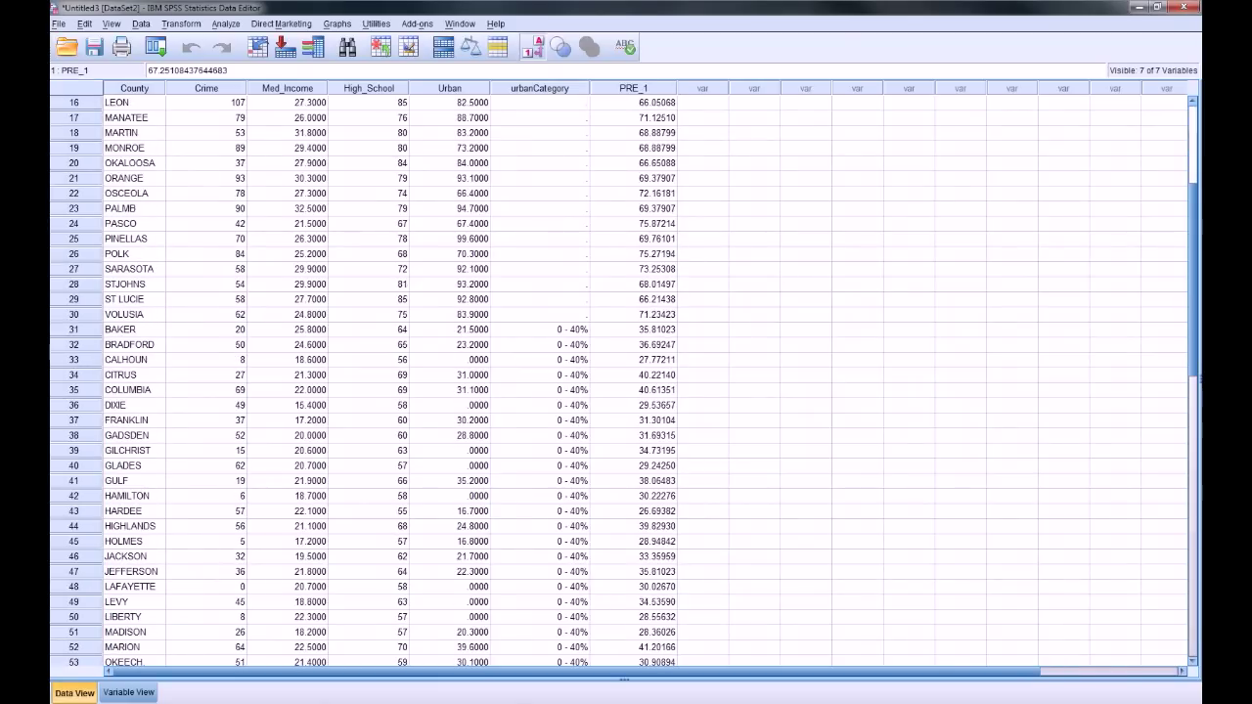
scroll(626, 381, down, 4)
scroll(625, 382, up, 8)
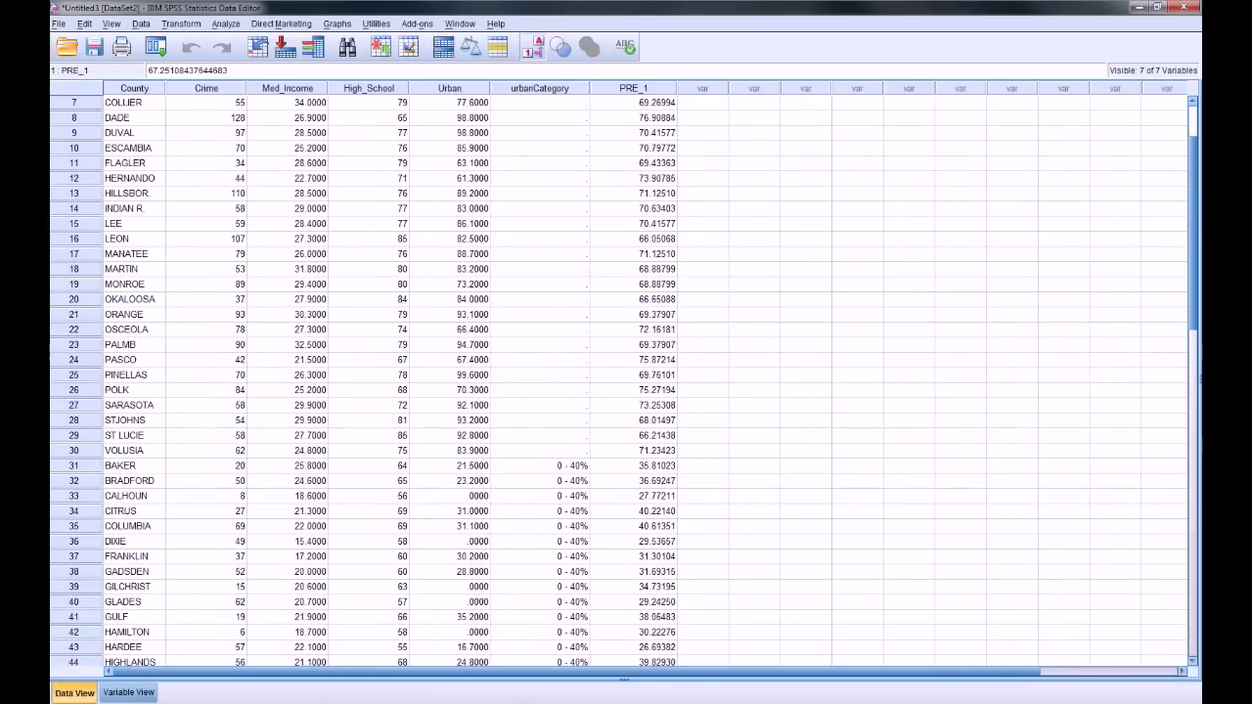
Reset the Chart Builder and build a line chart with High School (%) on the X-axis and Unstandardized Predicted Value on the Y-axis.
click(337, 24)
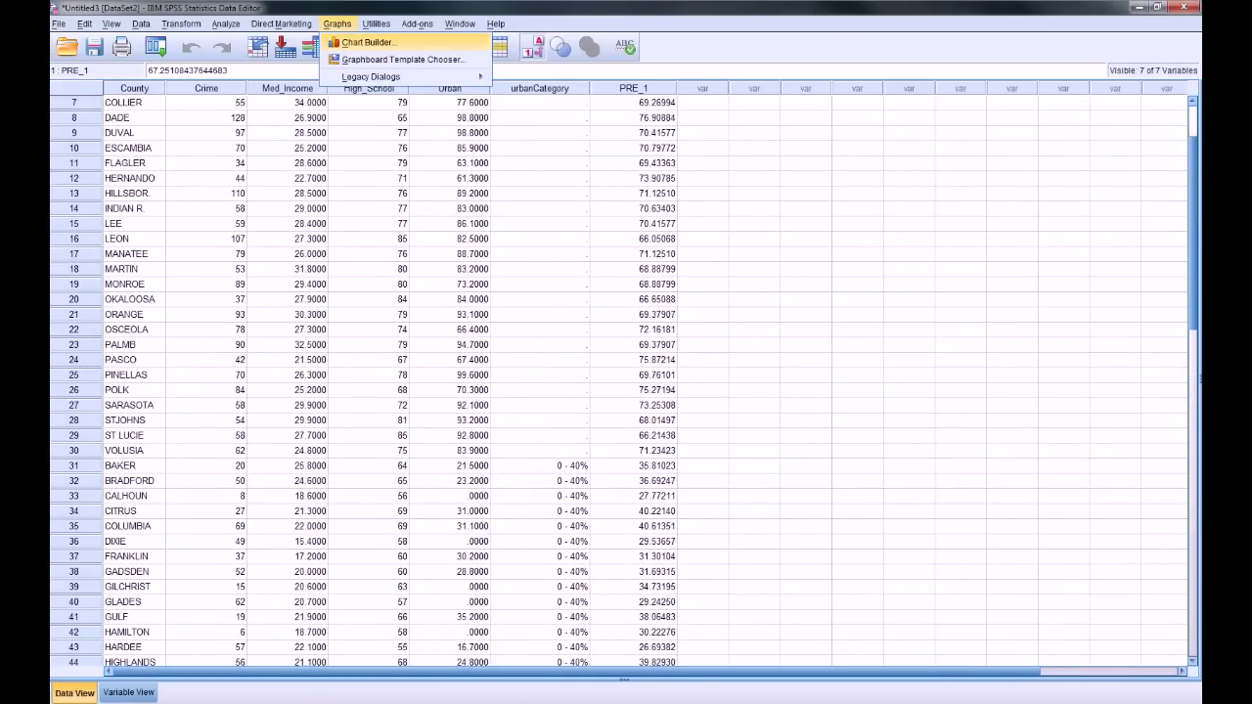
click(350, 42)
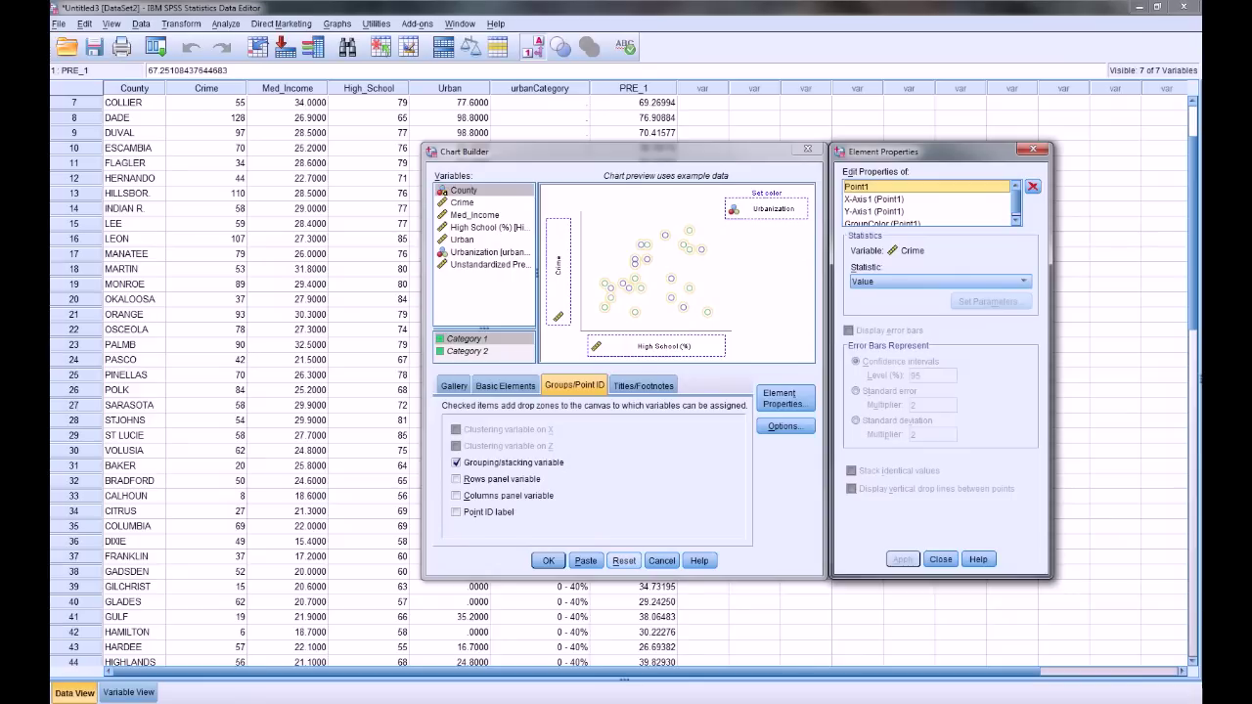
click(623, 561)
click(504, 385)
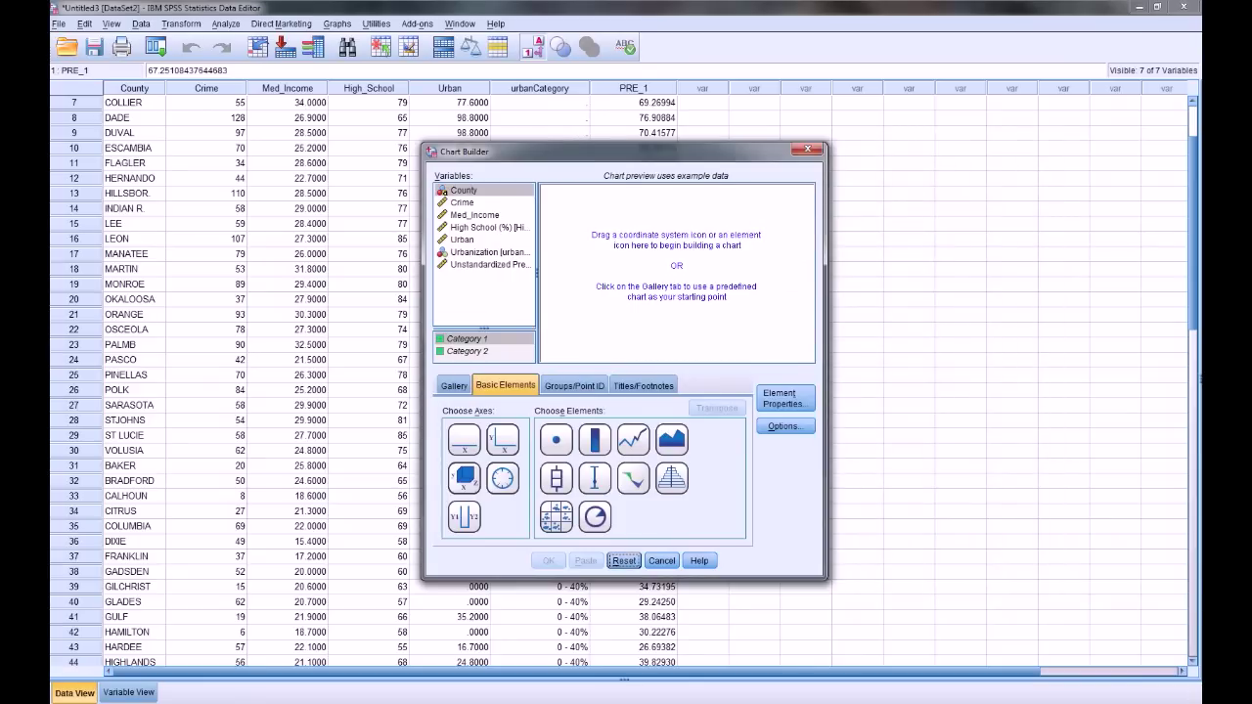
click(633, 439)
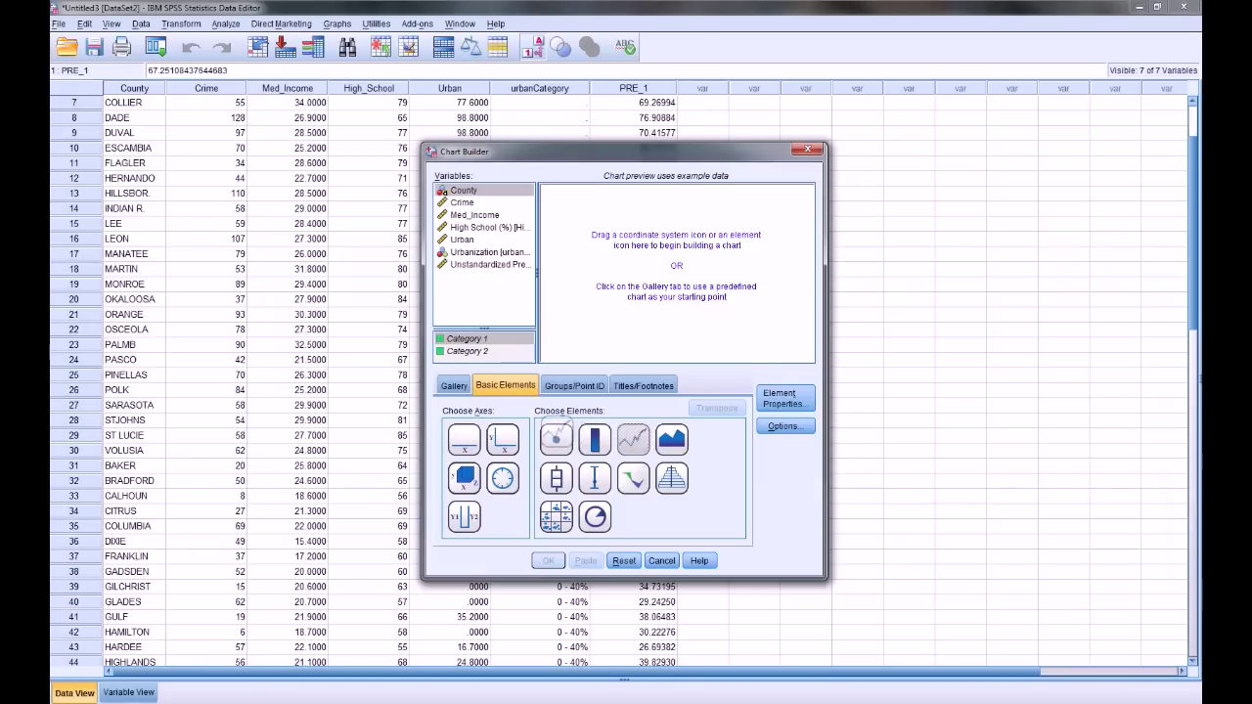
drag(633, 439, 645, 281)
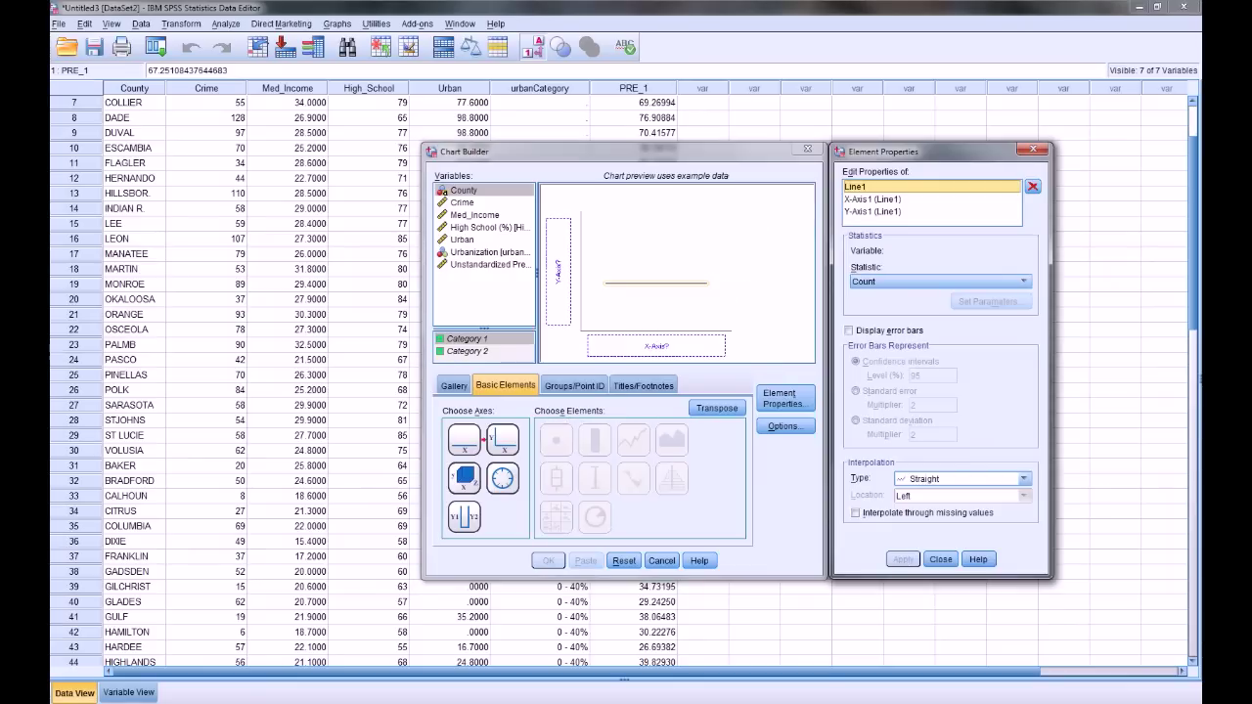
drag(489, 227, 657, 346)
drag(489, 265, 557, 269)
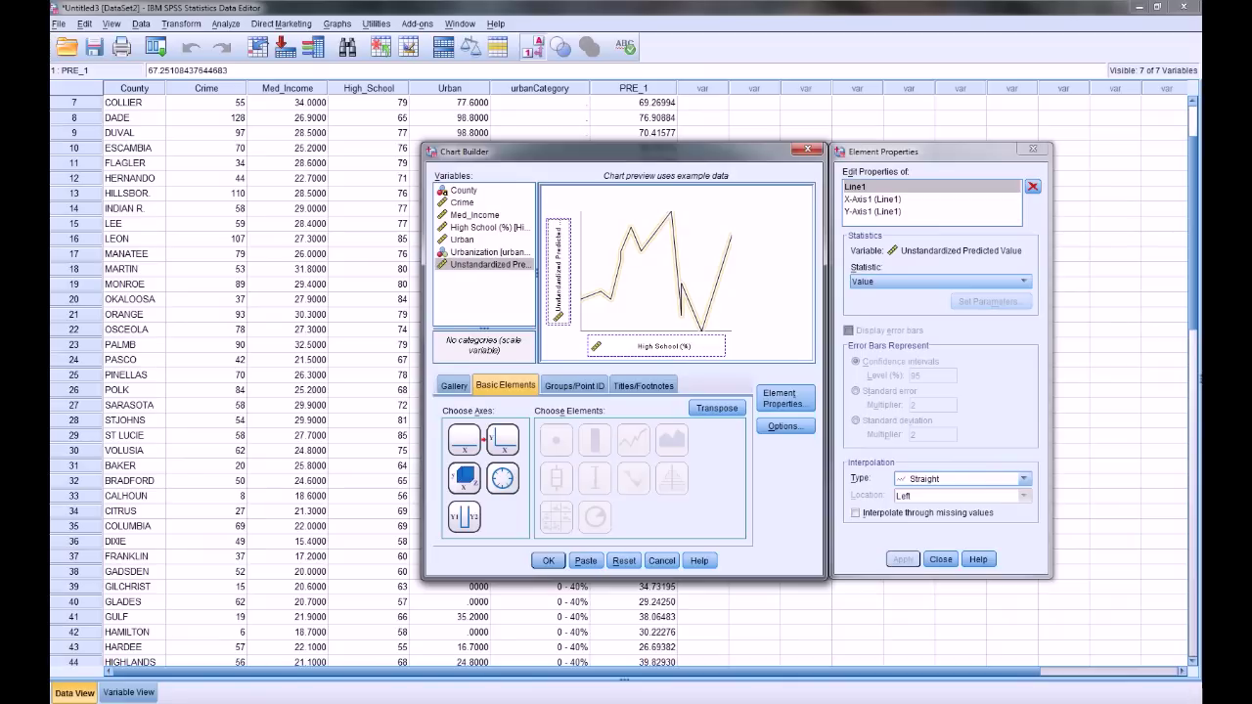
Add a grouping variable to the line chart and color the lines by Urbanization.
click(574, 385)
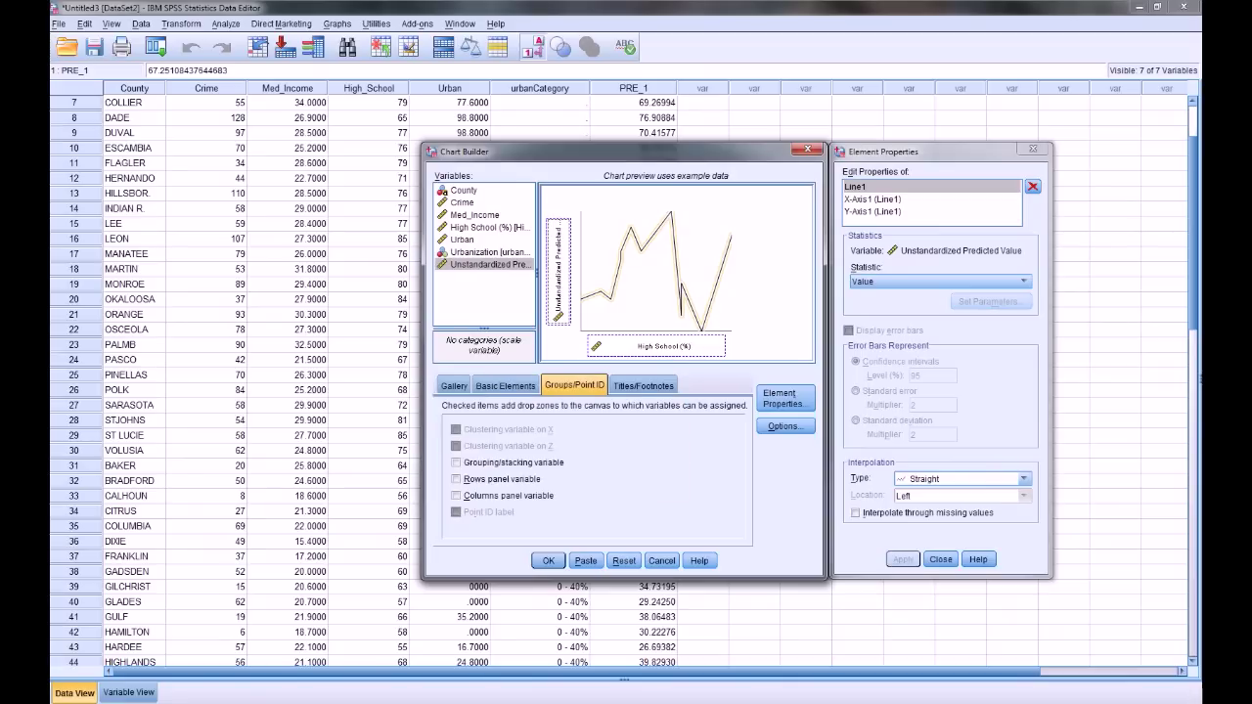
click(456, 462)
drag(487, 251, 765, 208)
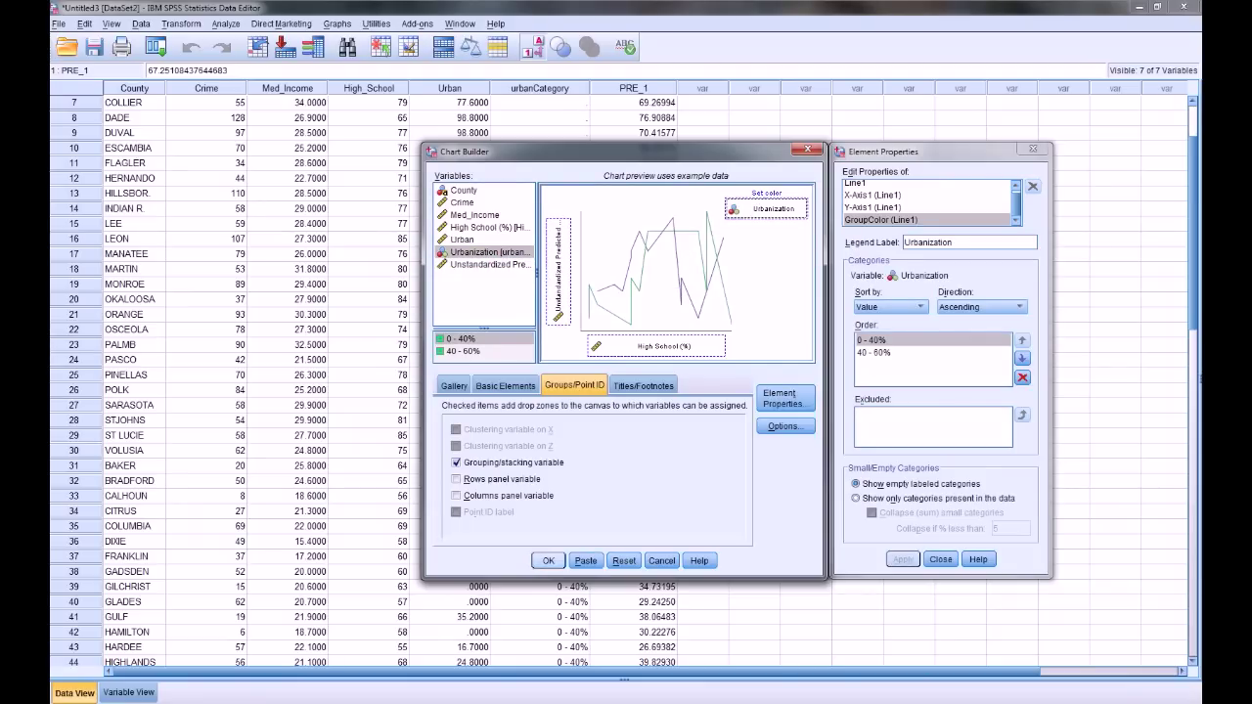
click(872, 195)
click(939, 306)
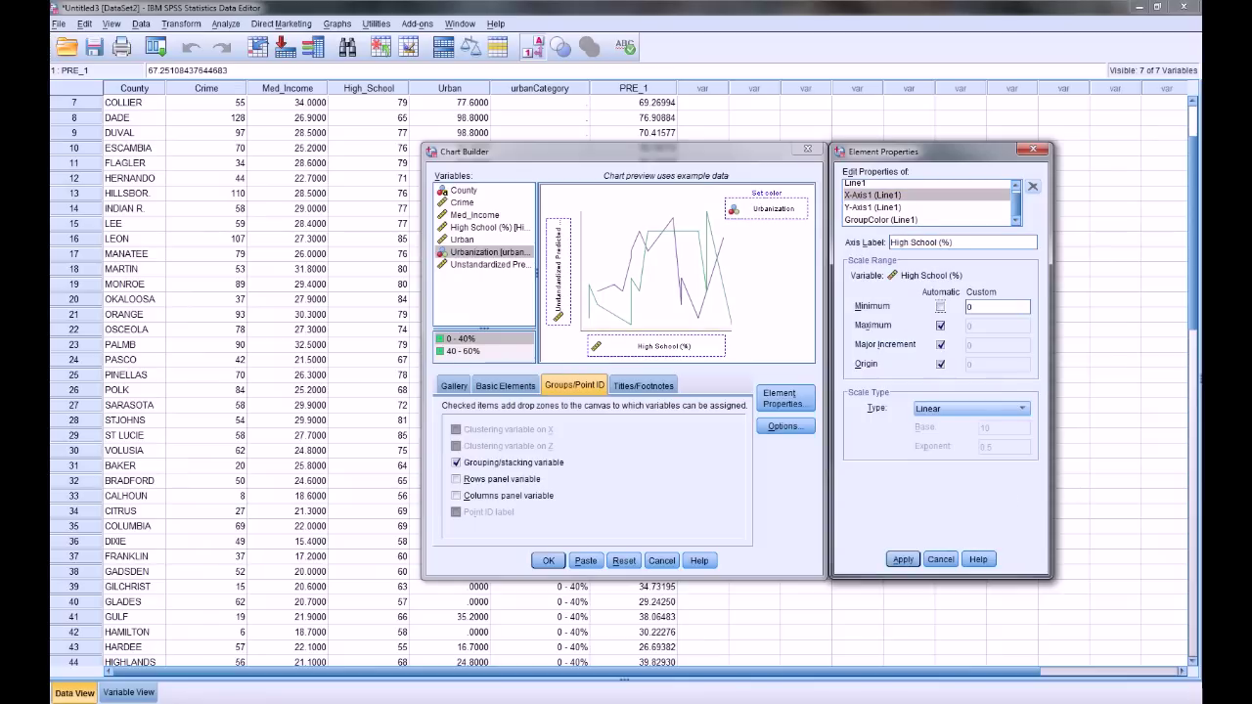
click(940, 324)
double_click(970, 325)
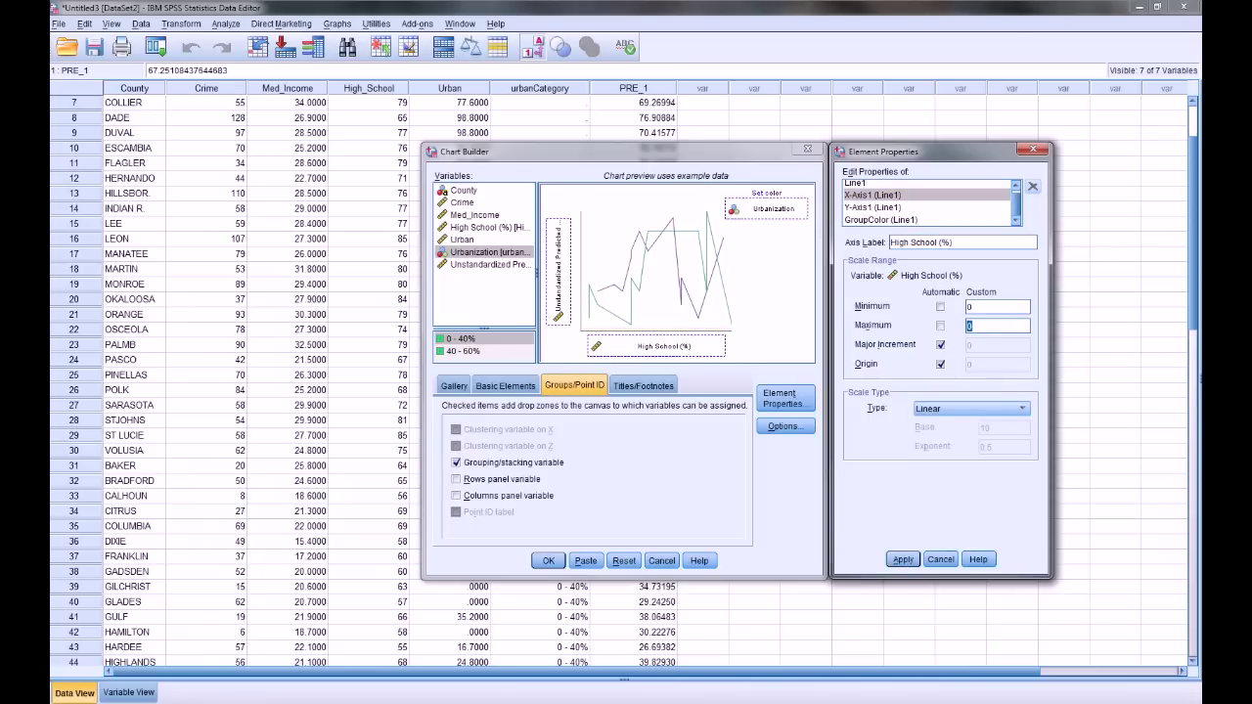
Generate the line chart and look over the plots for each Urbanization group.
click(548, 561)
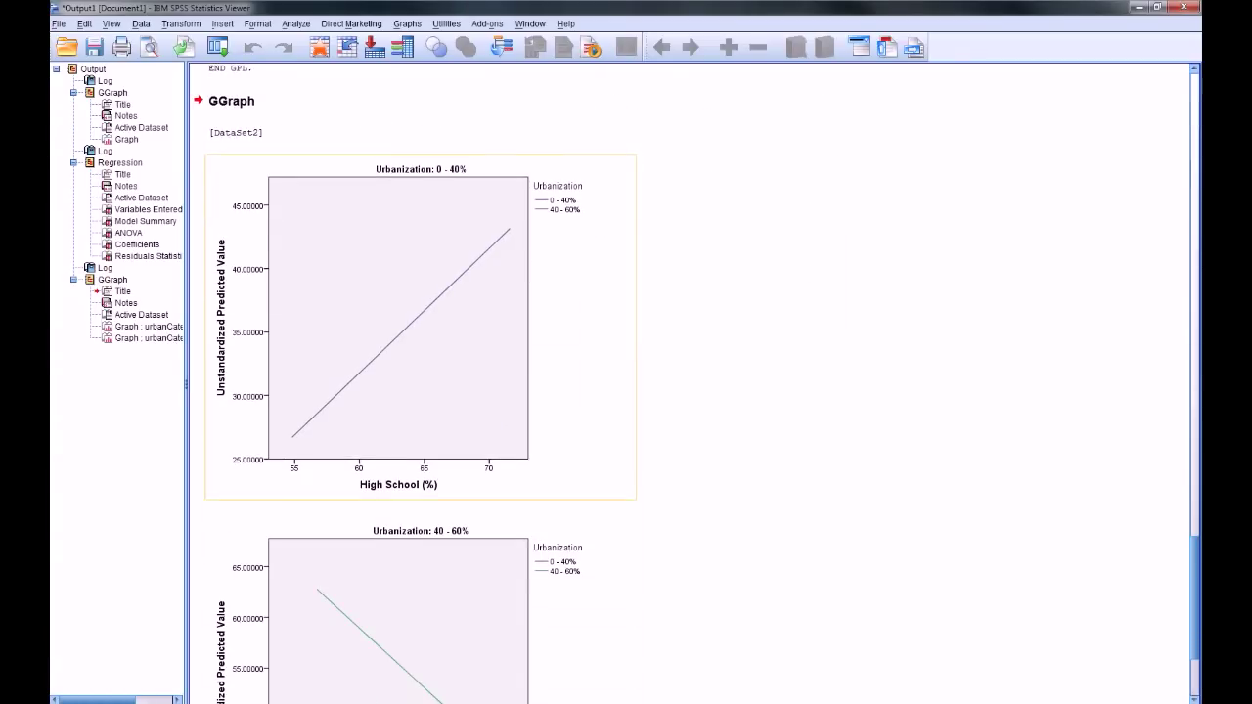
scroll(528, 583, down, 3)
scroll(528, 584, up, 2)
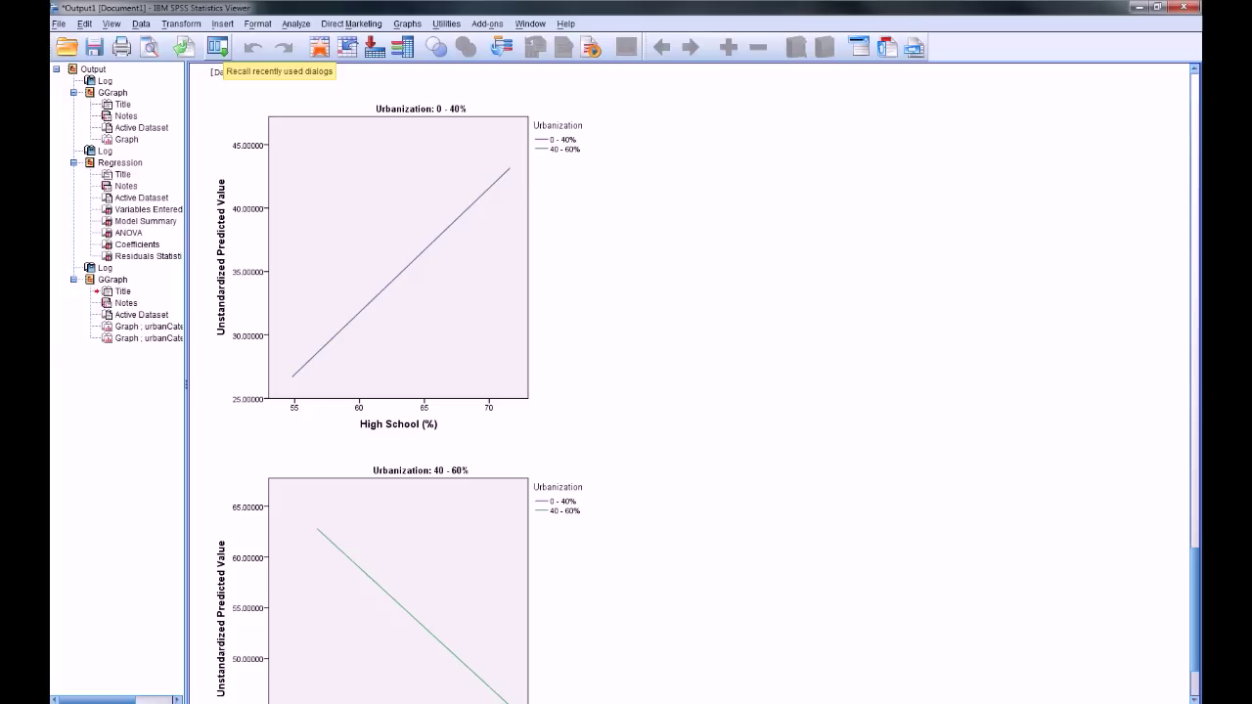
Turn off the file split so that all cases are analyzed without creating groups.
click(217, 46)
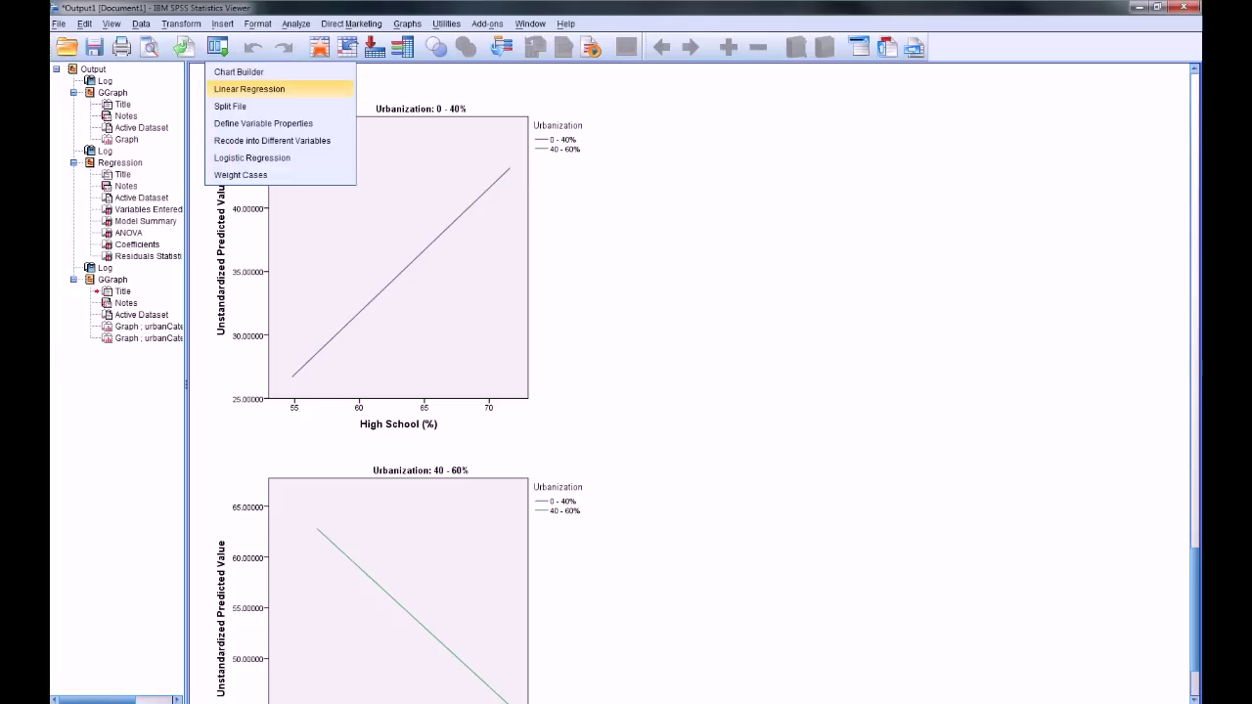
click(231, 105)
click(603, 282)
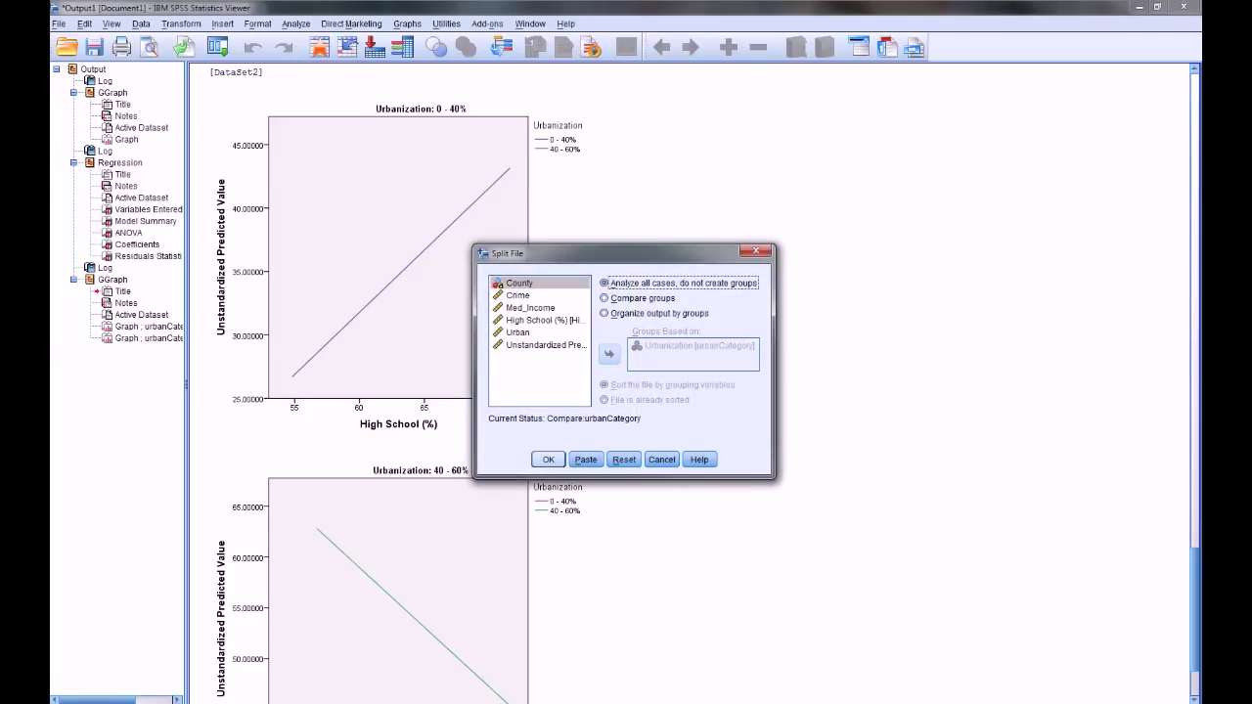
click(547, 459)
Recall the Chart Builder with its previous line chart settings and generate the chart again.
click(217, 46)
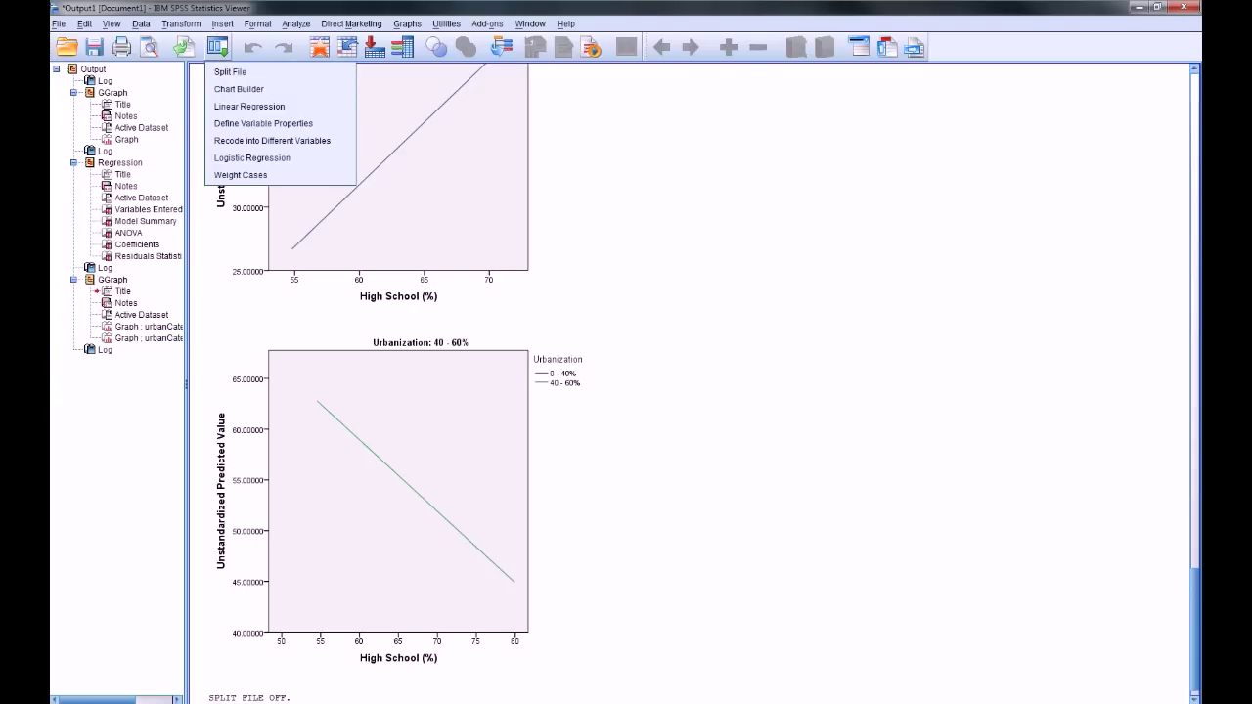
click(239, 88)
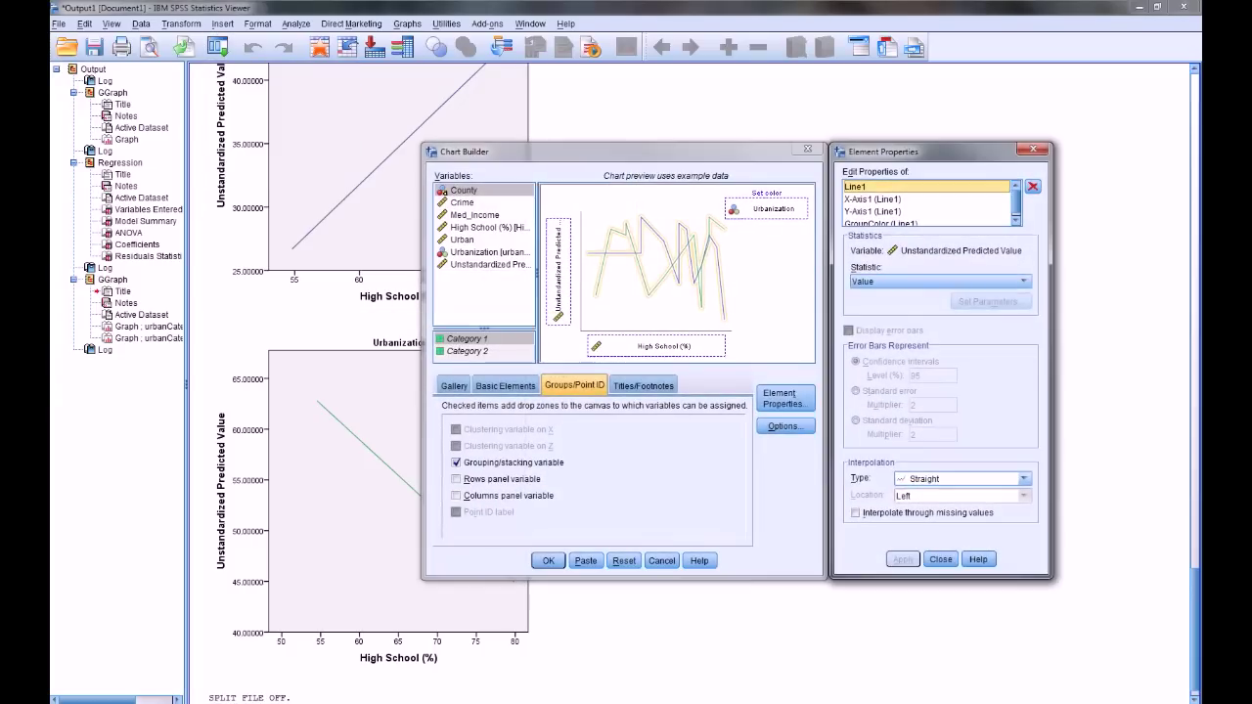
click(551, 637)
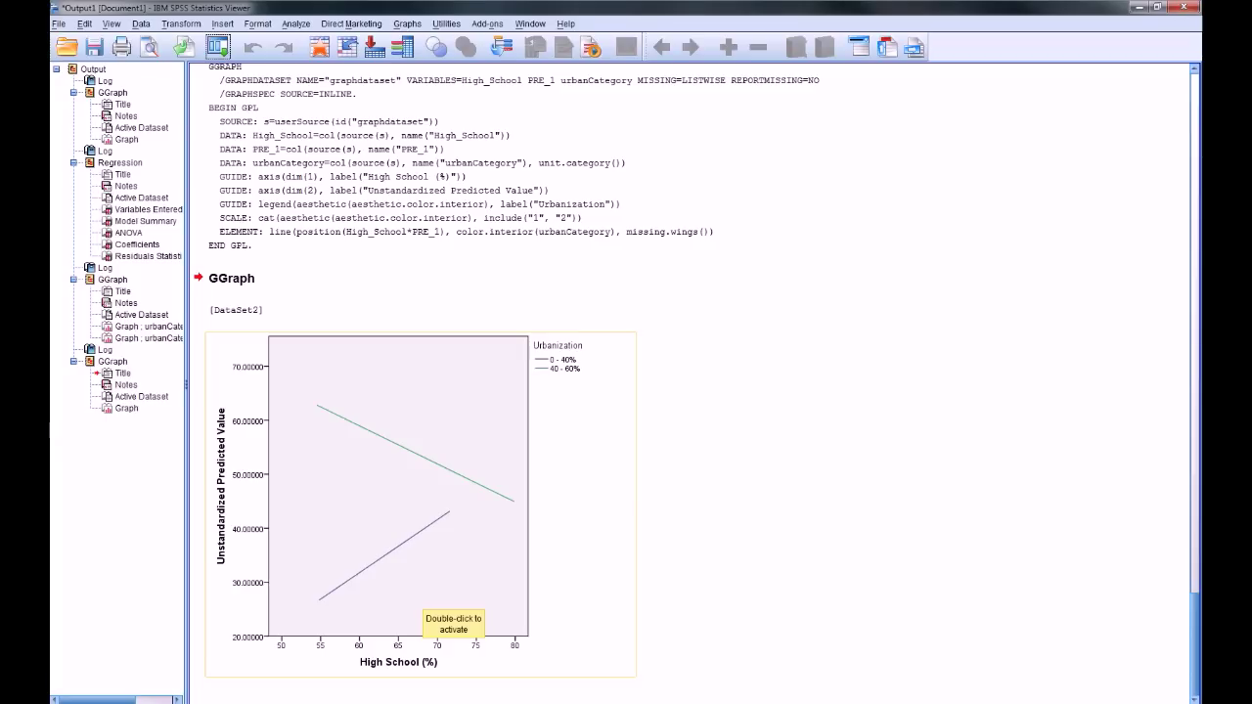
Open the new line chart for editing and scale its High School (%) axis from 0 to 100 with lower and upper margins of 0%.
double_click(445, 598)
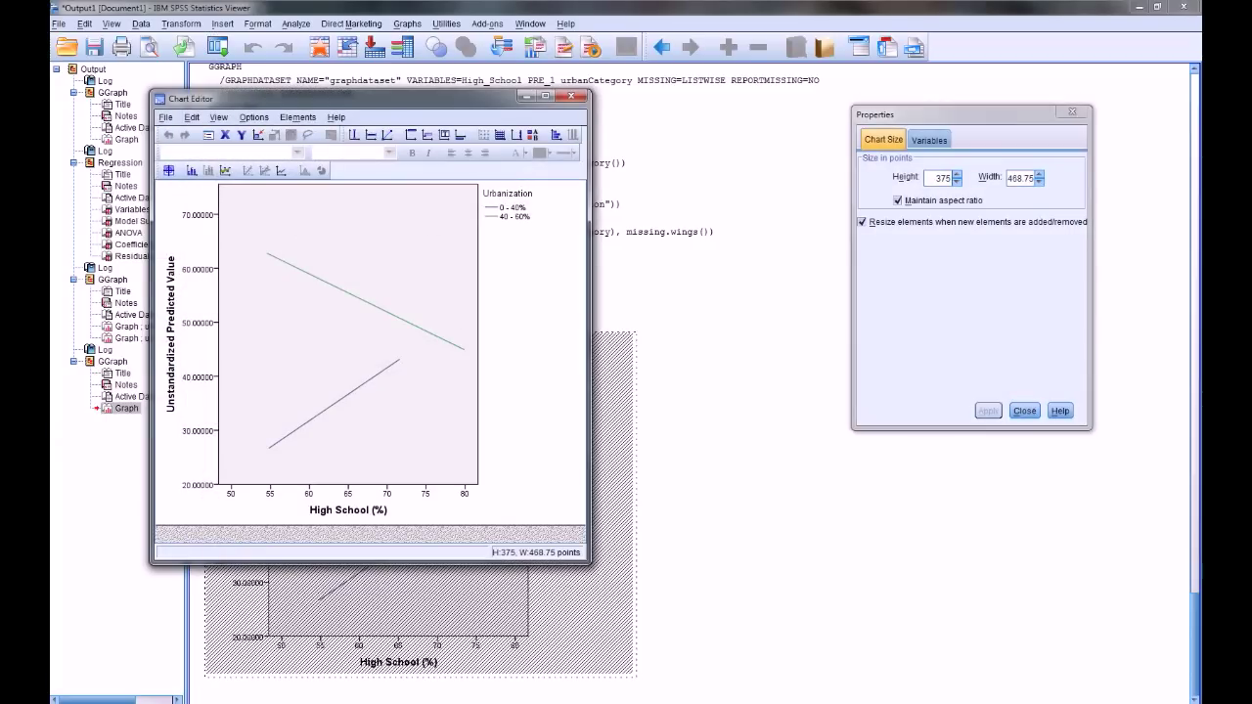
click(347, 494)
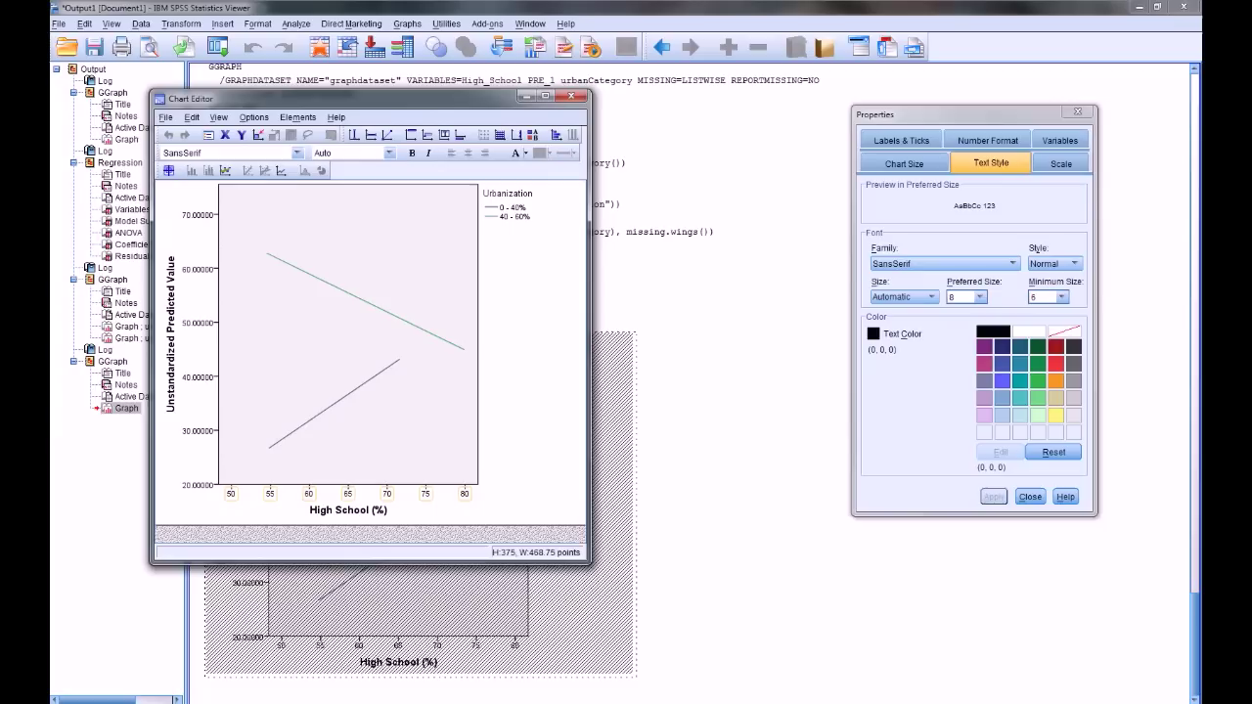
click(1060, 163)
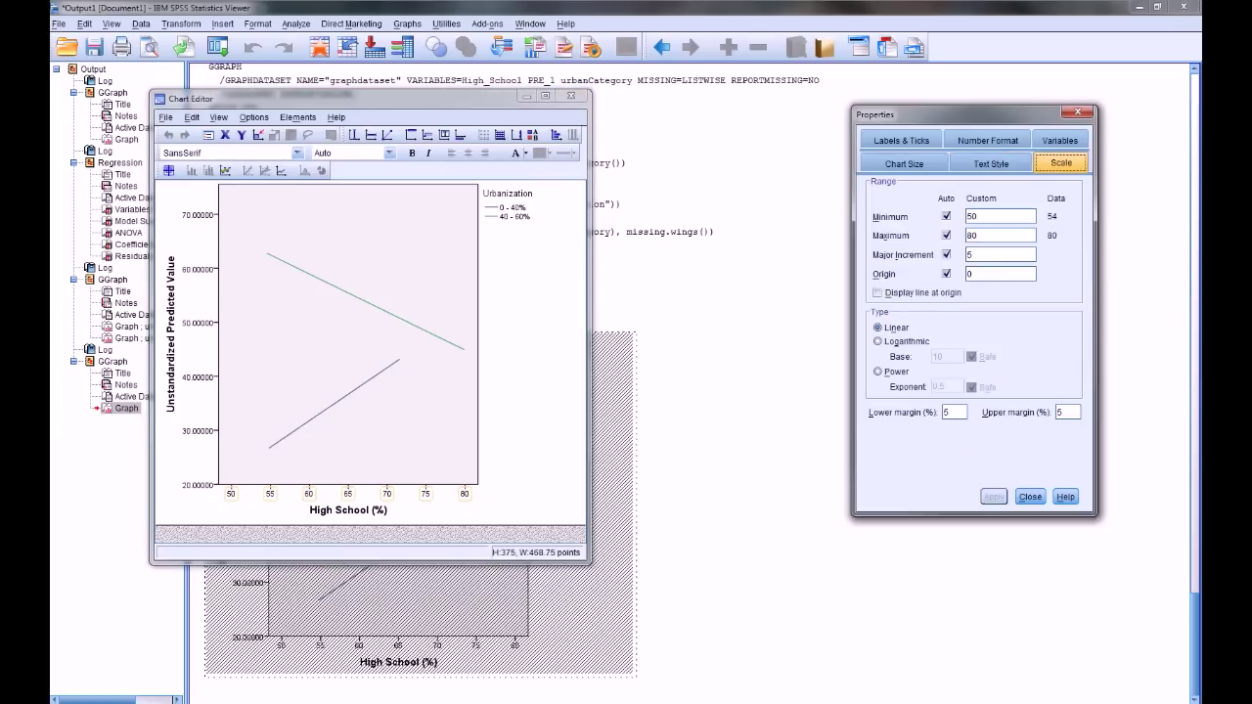
double_click(976, 216)
text(0)
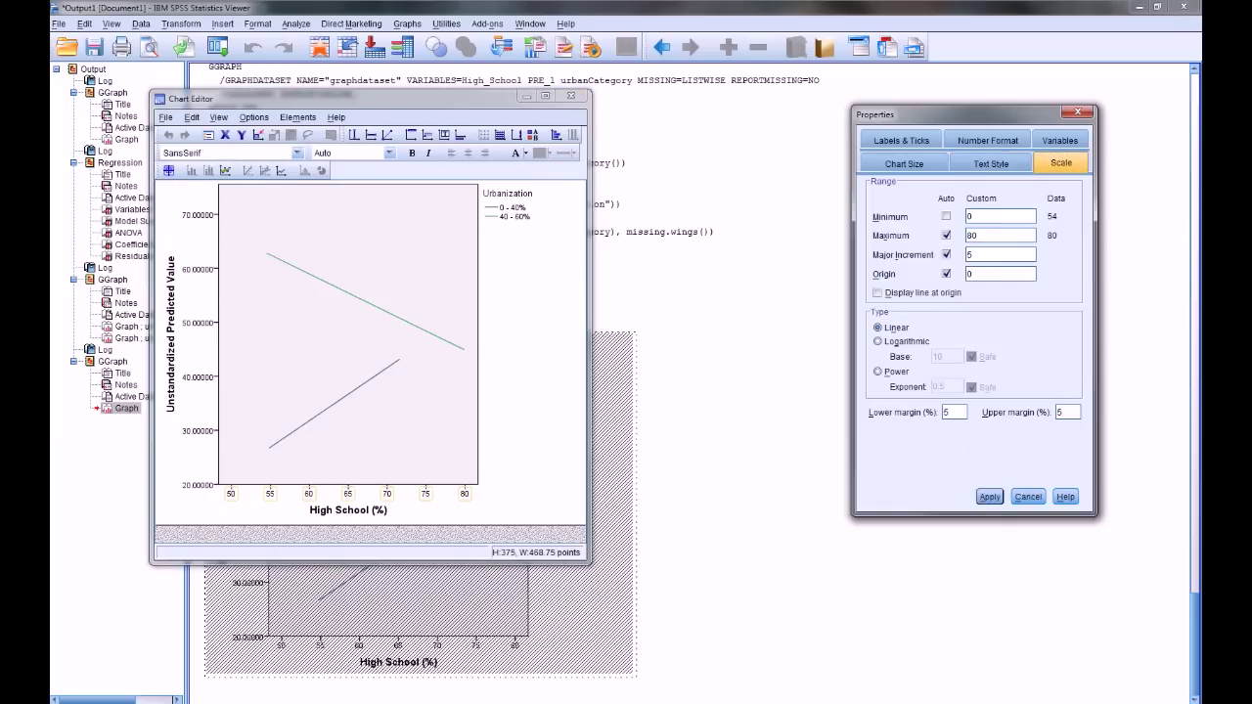
key(Tab)
text(100)
double_click(947, 412)
text(0)
key(Tab)
text(0)
key(Return)
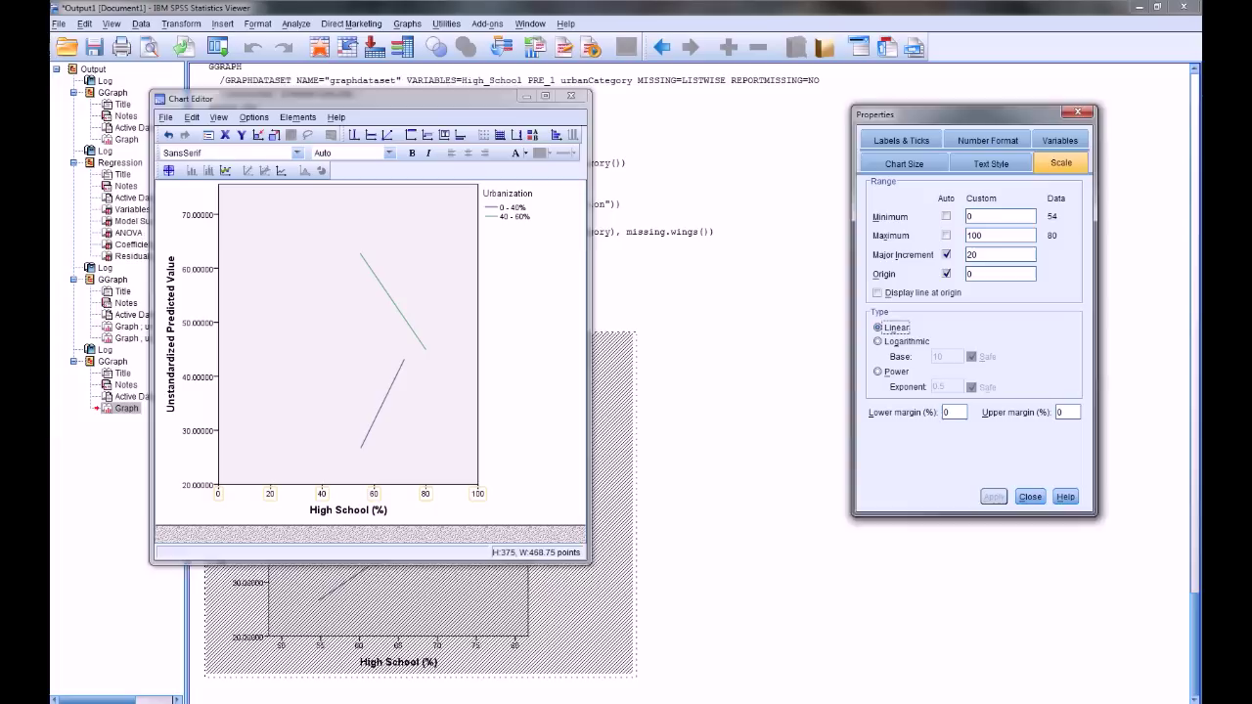
Scale the Unstandardized Predicted Value axis from 0 to 100 with an upper margin of 0%.
click(199, 323)
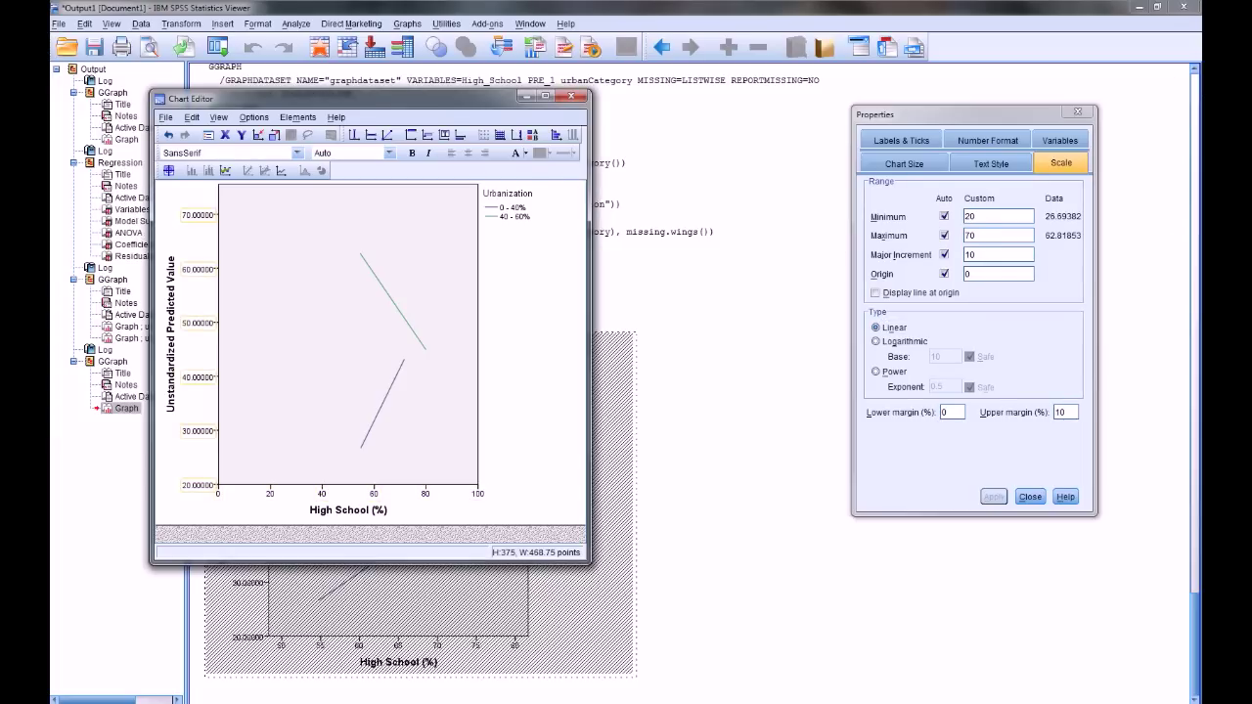
double_click(970, 217)
text(0)
double_click(970, 235)
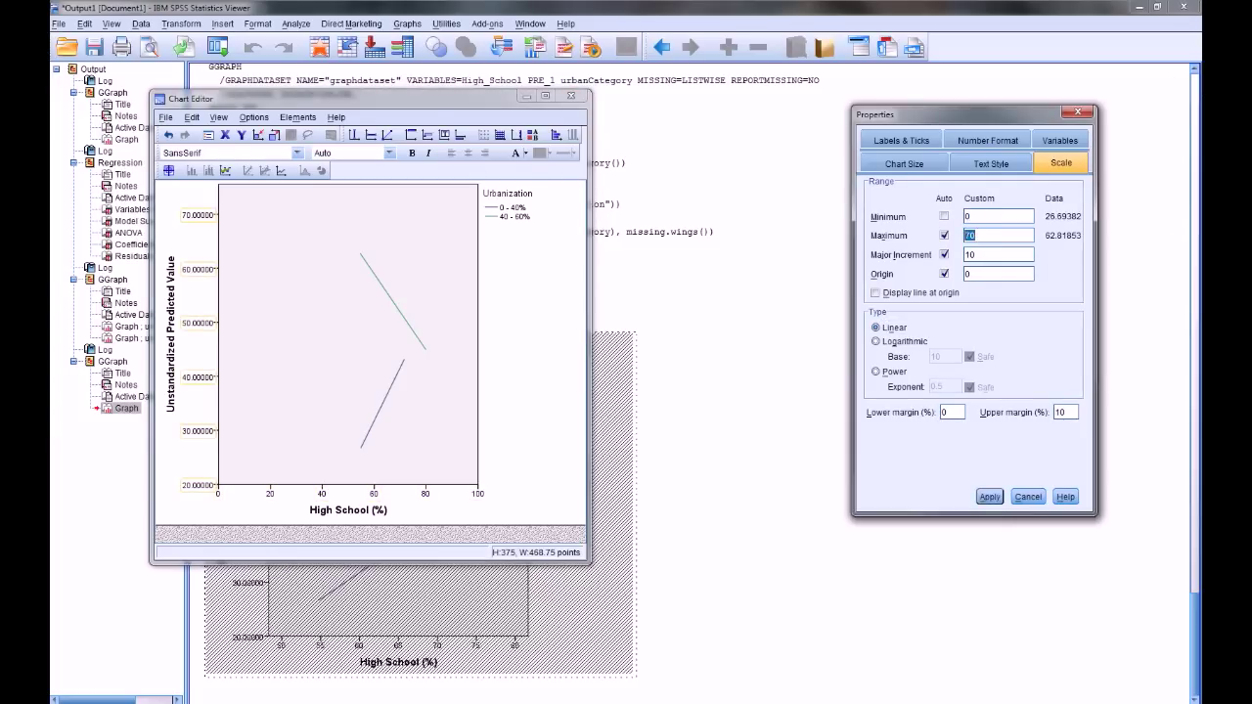
text(100)
double_click(1061, 412)
text(0)
click(989, 497)
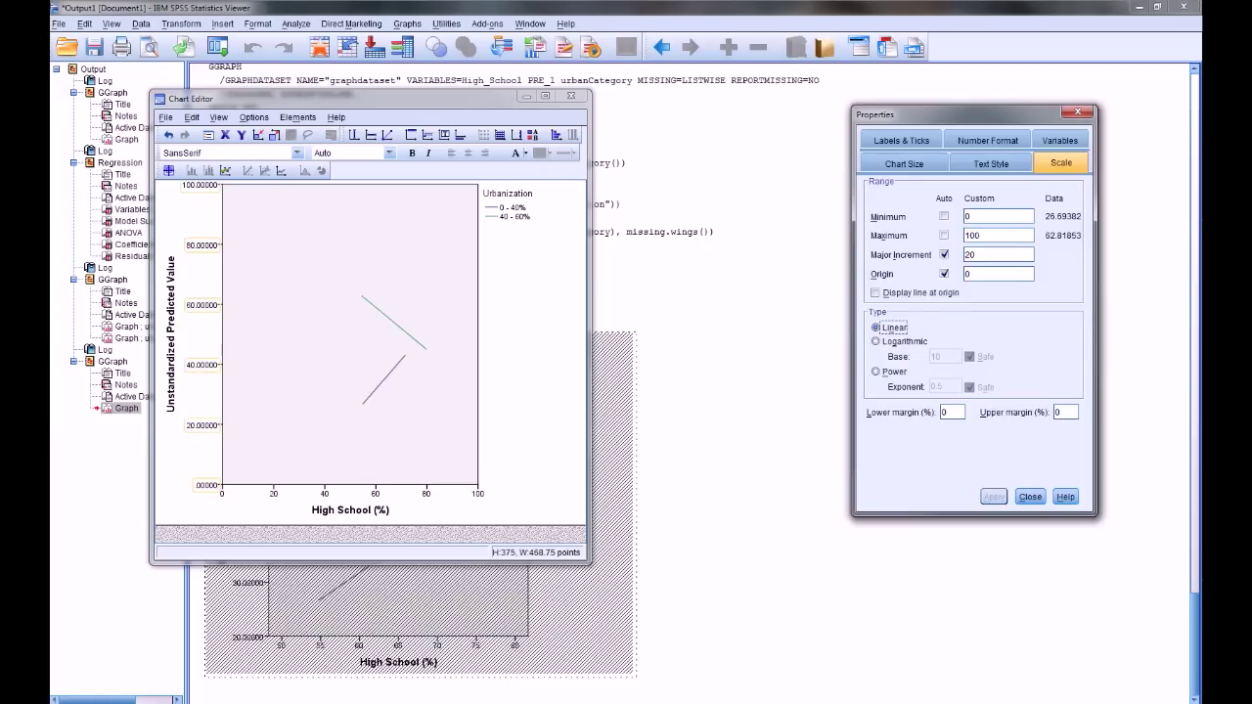
Format the vertical axis numbers with 0 decimal places.
click(987, 139)
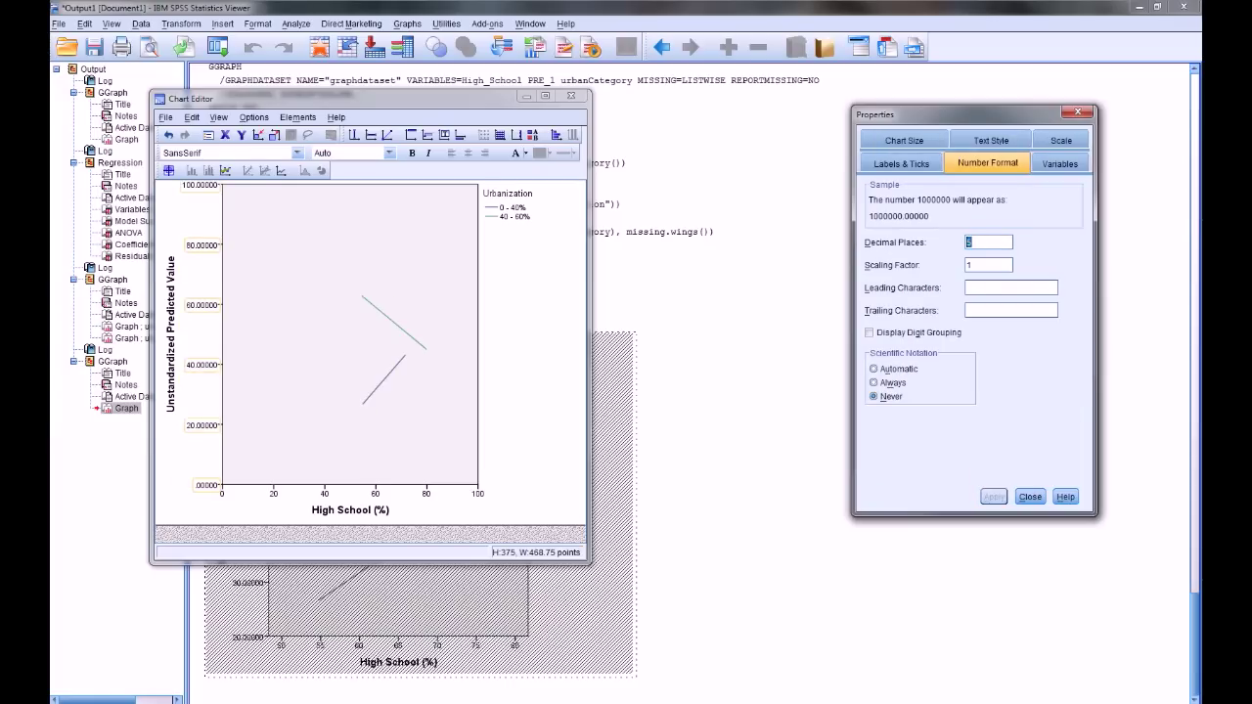
text(0)
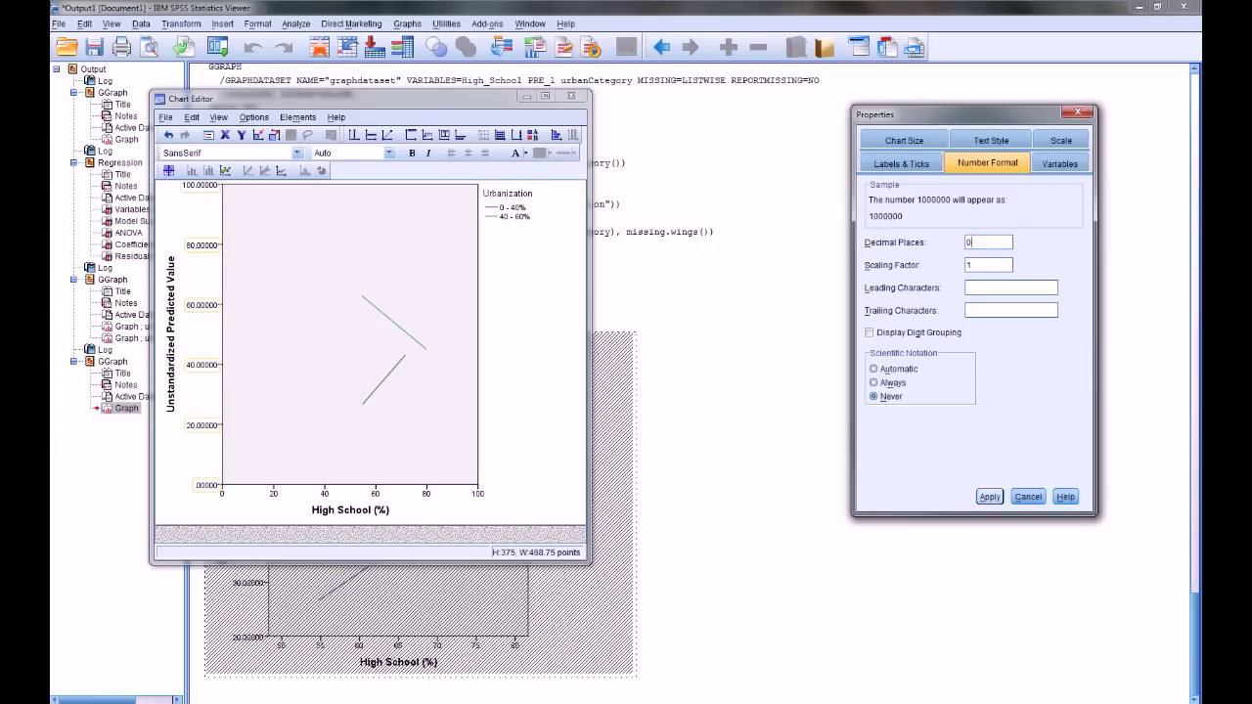
click(988, 496)
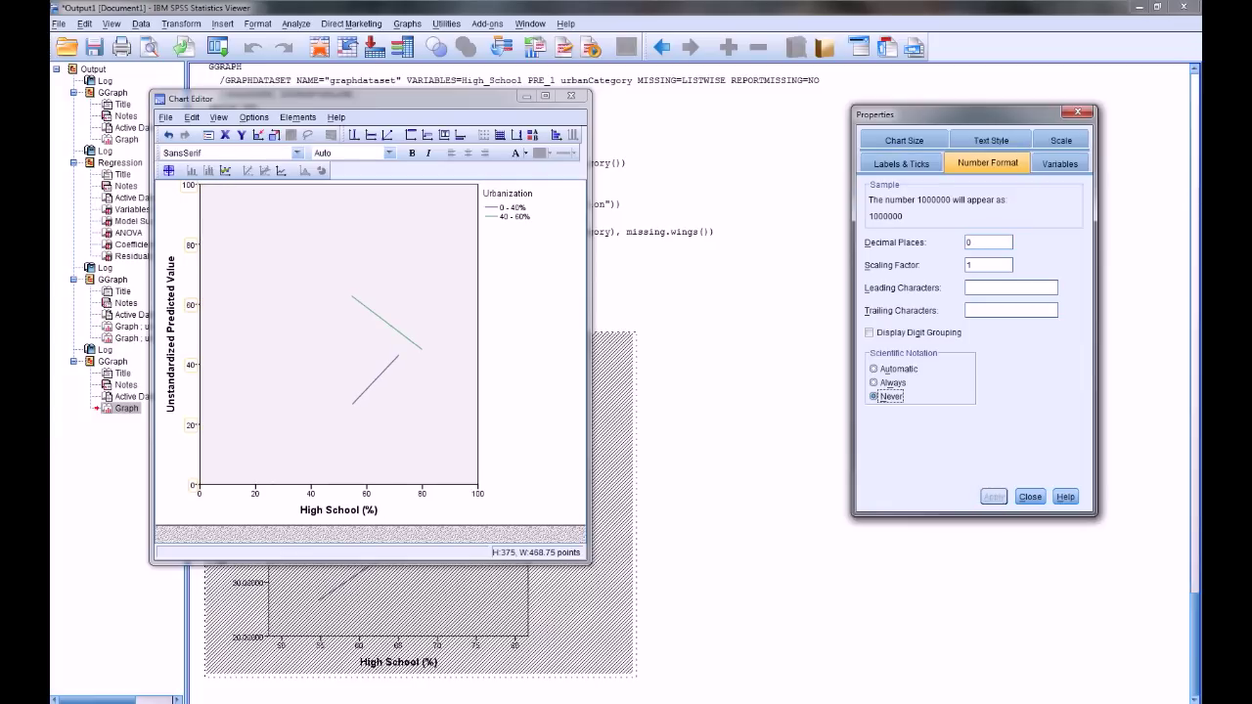
Change the vertical axis title to "Crime".
click(170, 333)
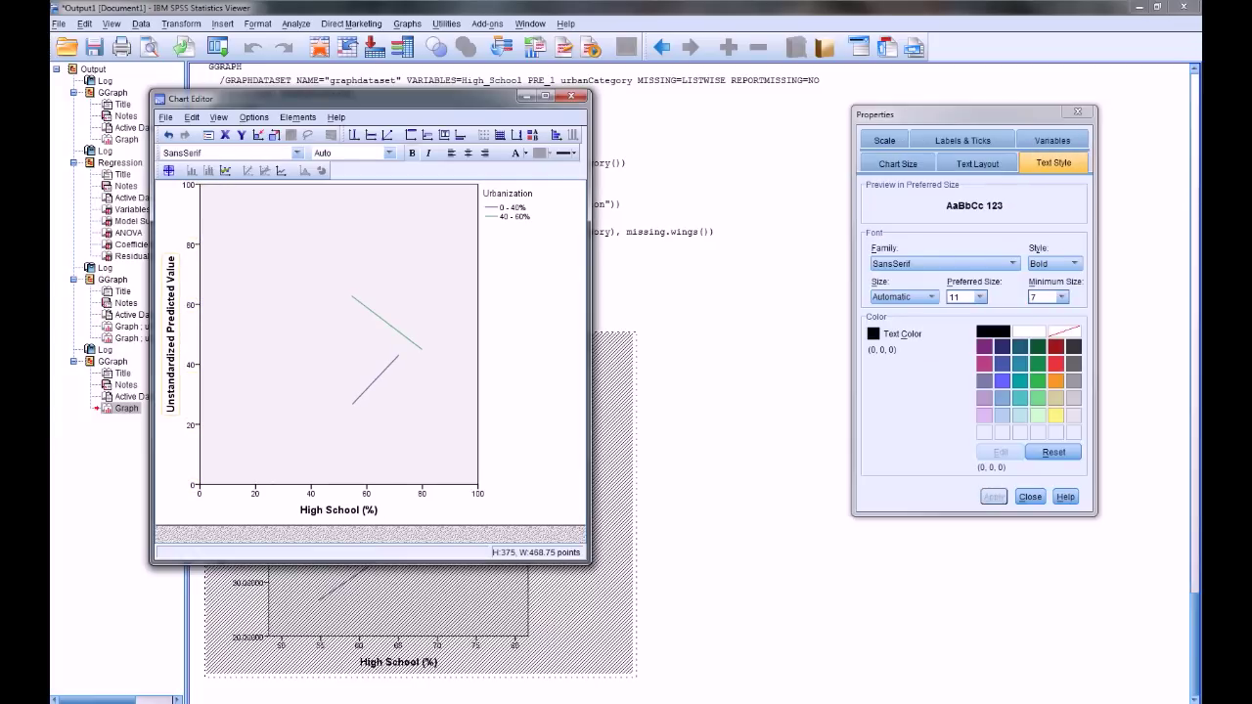
click(170, 328)
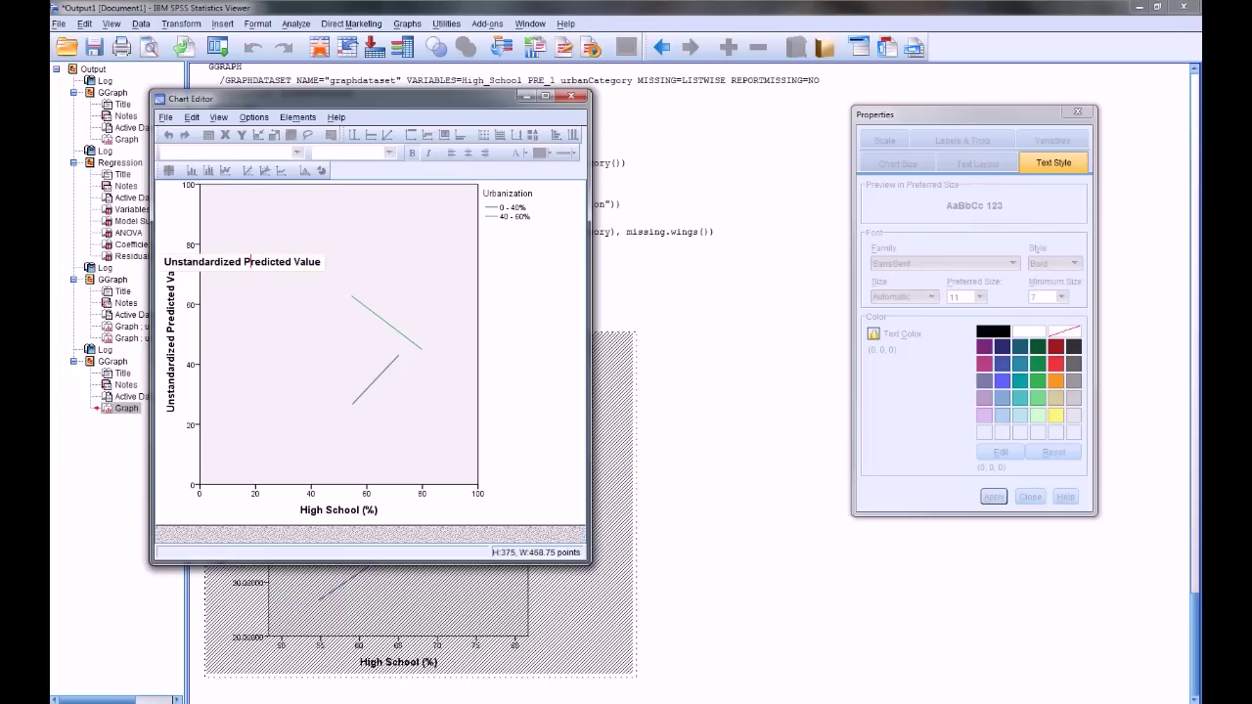
key(ctrl+a)
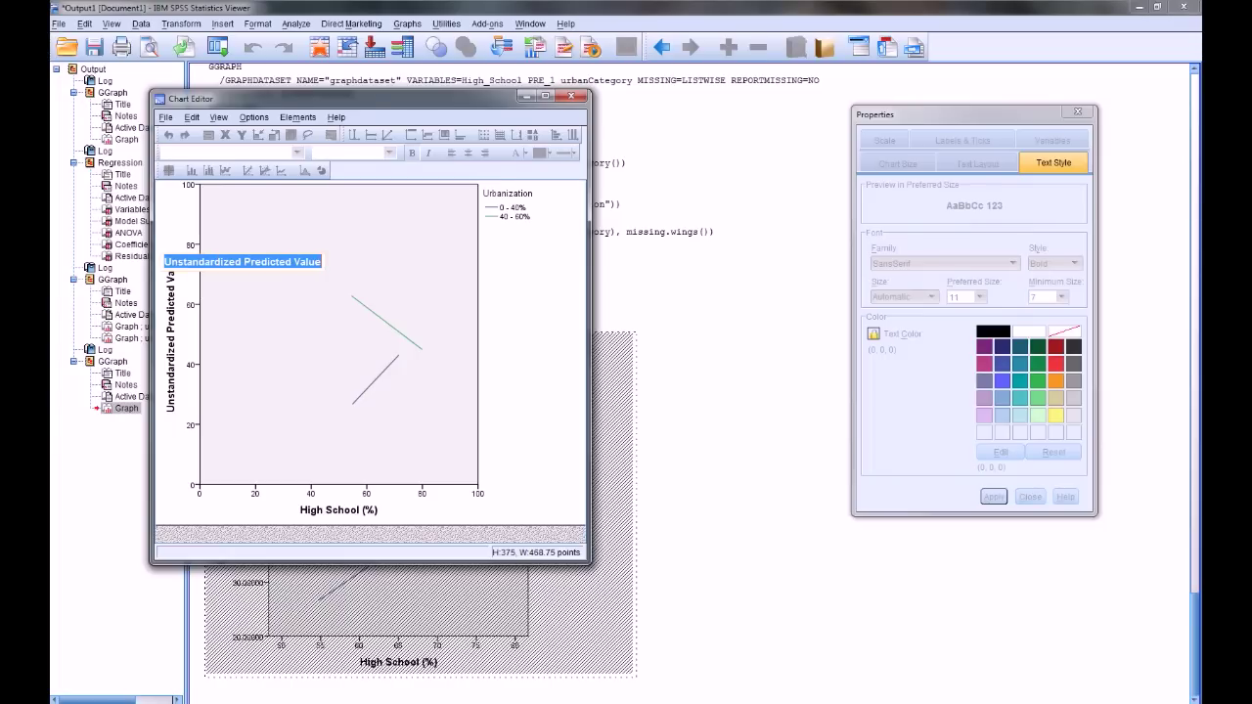
text(Crime)
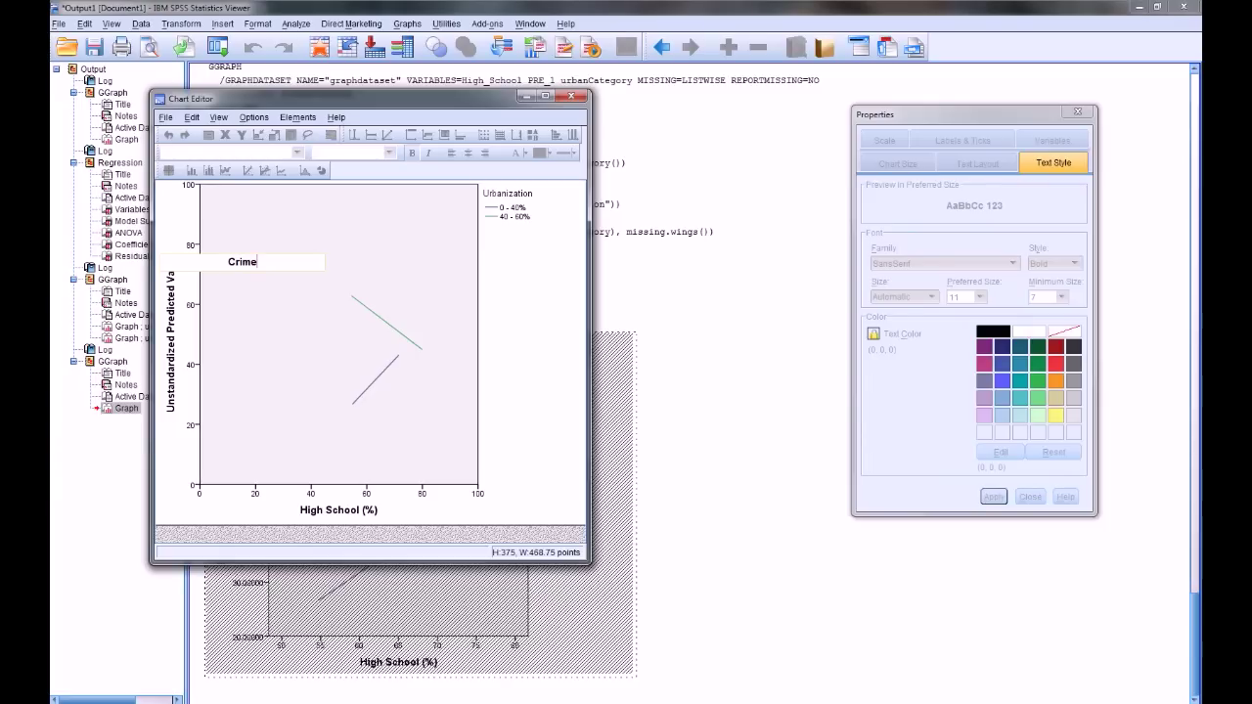
key(Return)
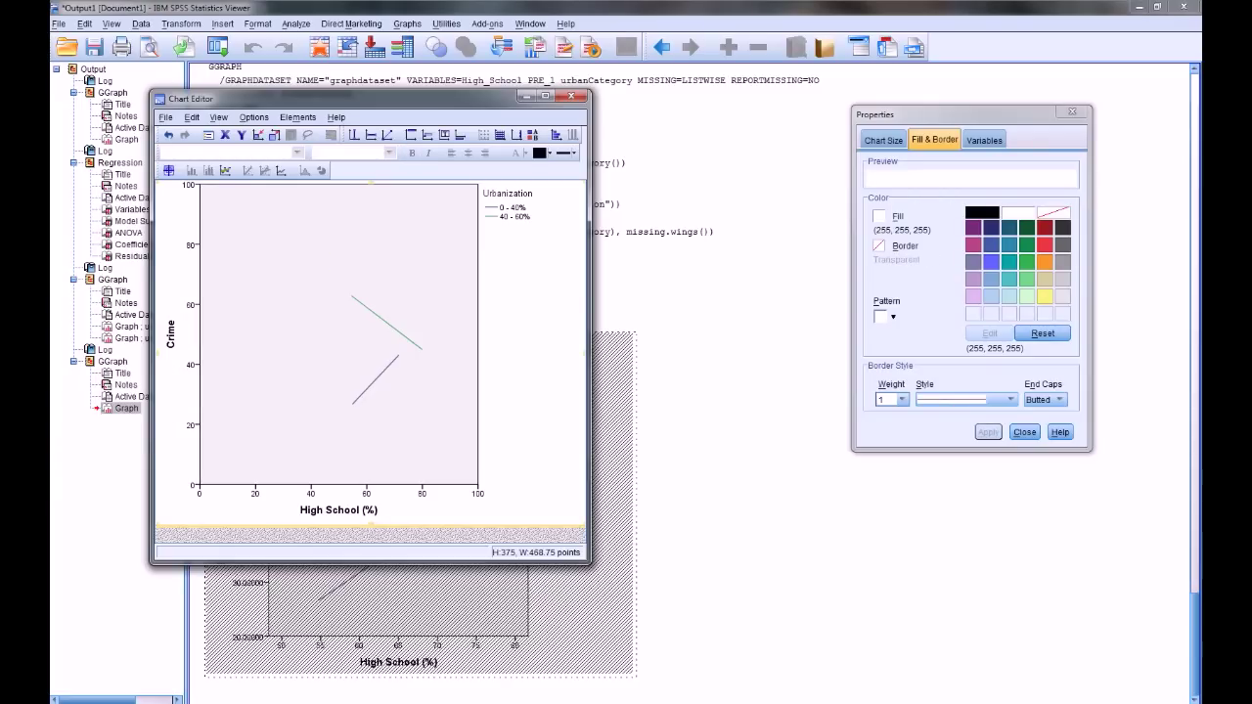
Widen the plot area to nearly the full chart width, under the legend, and enlarge the Chart Editor window.
click(338, 334)
drag(480, 352, 582, 352)
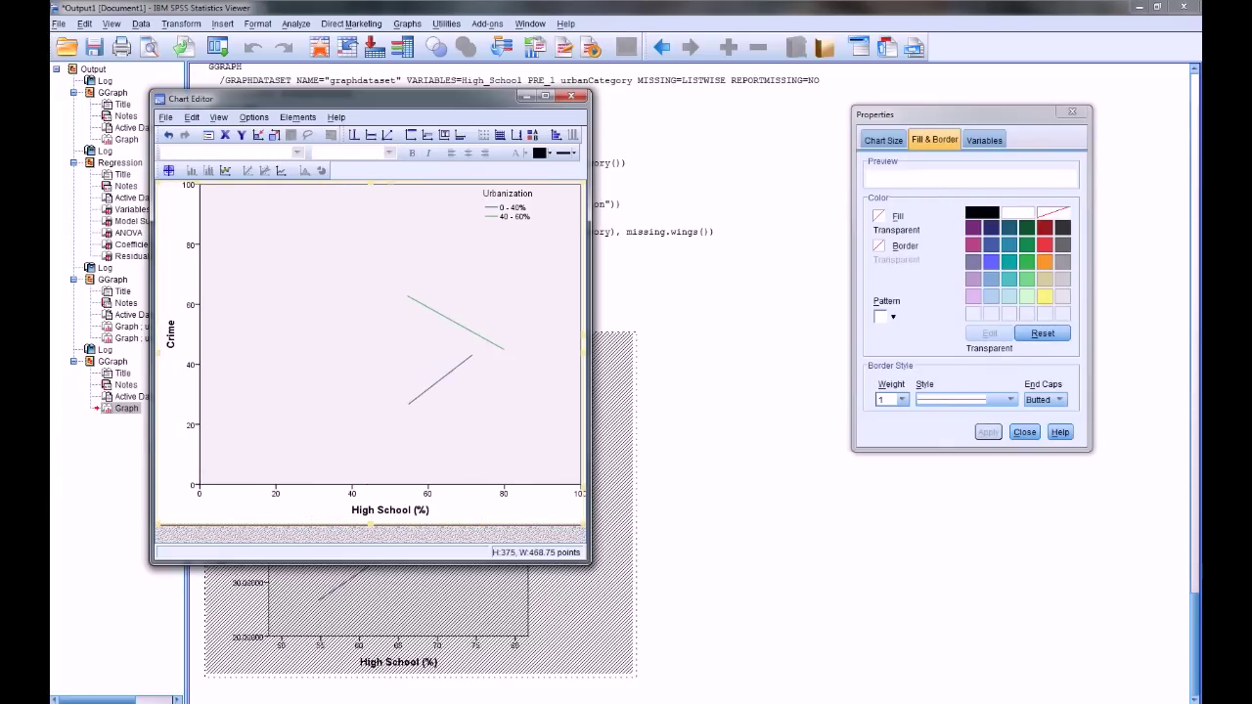
drag(588, 563, 717, 575)
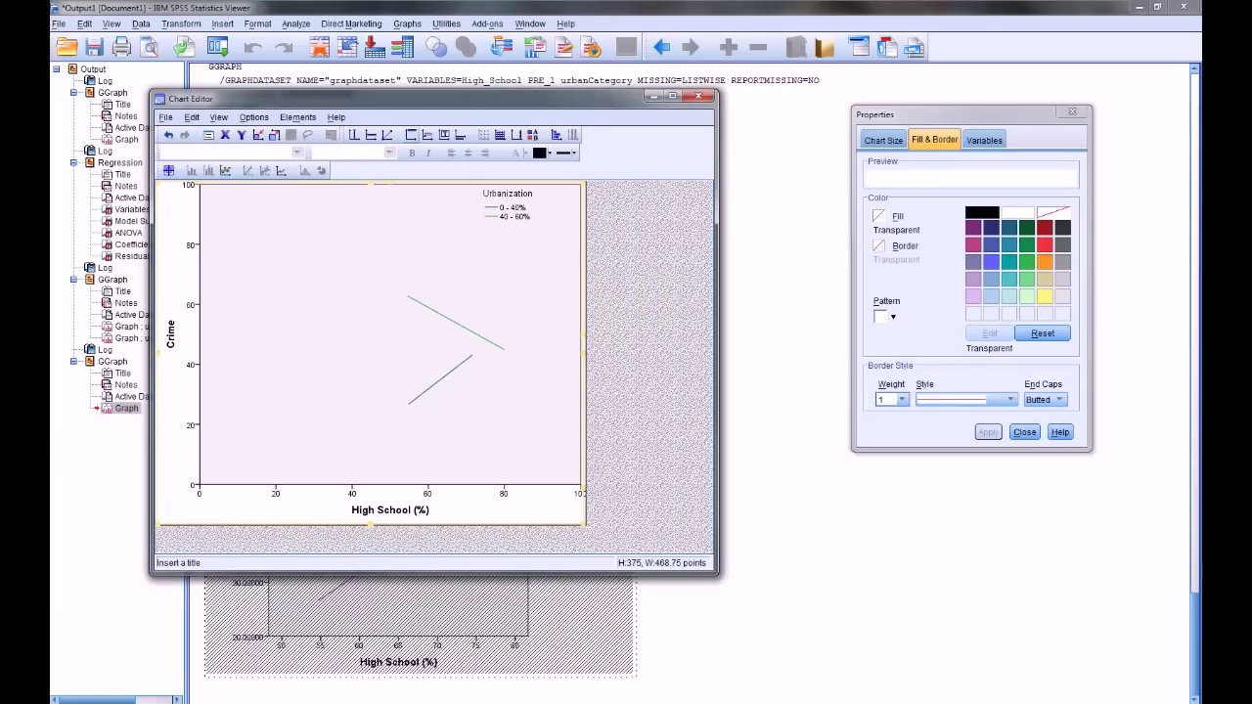
Add the chart title "Crime Rate depending on Level of Education".
click(411, 134)
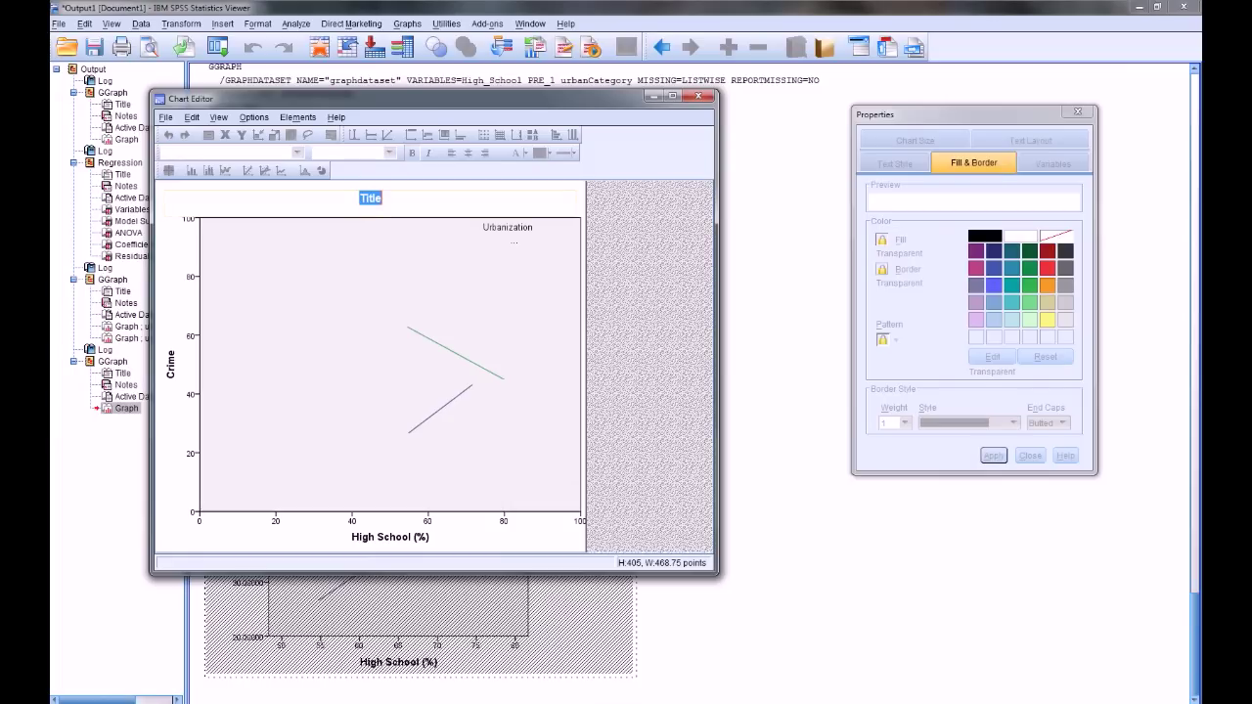
text(Crime Rate depend)
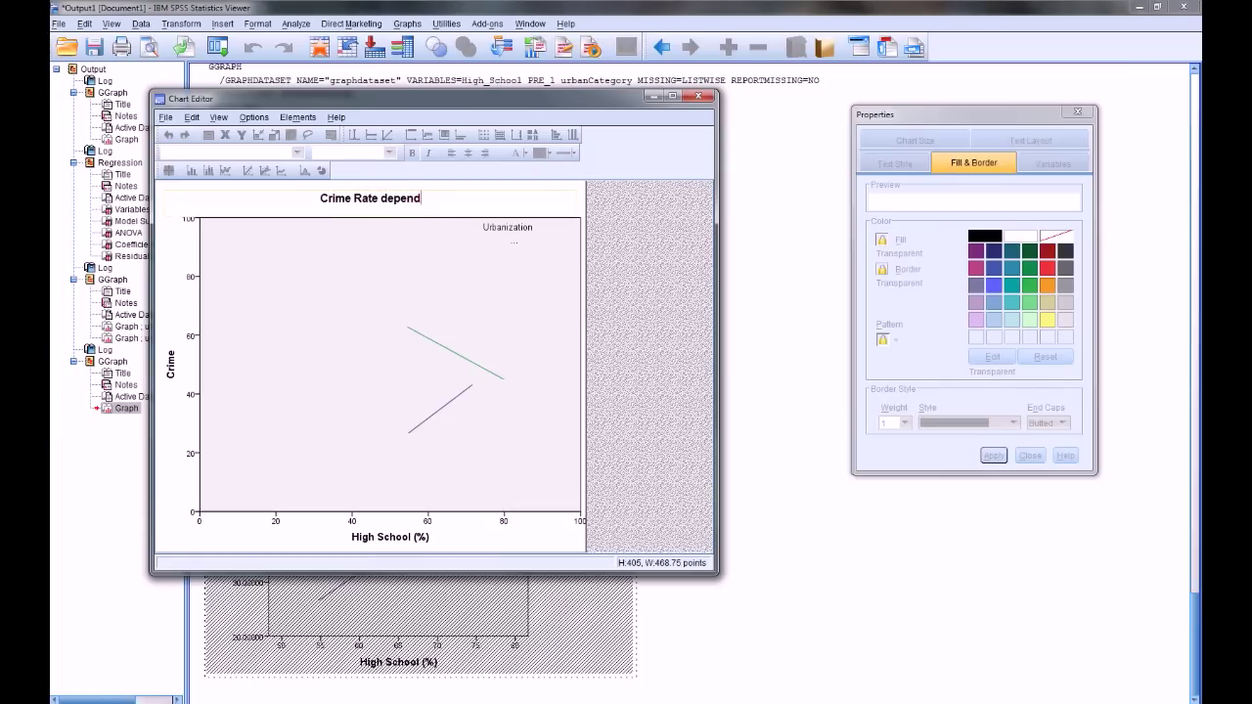
text(ing on Level of E)
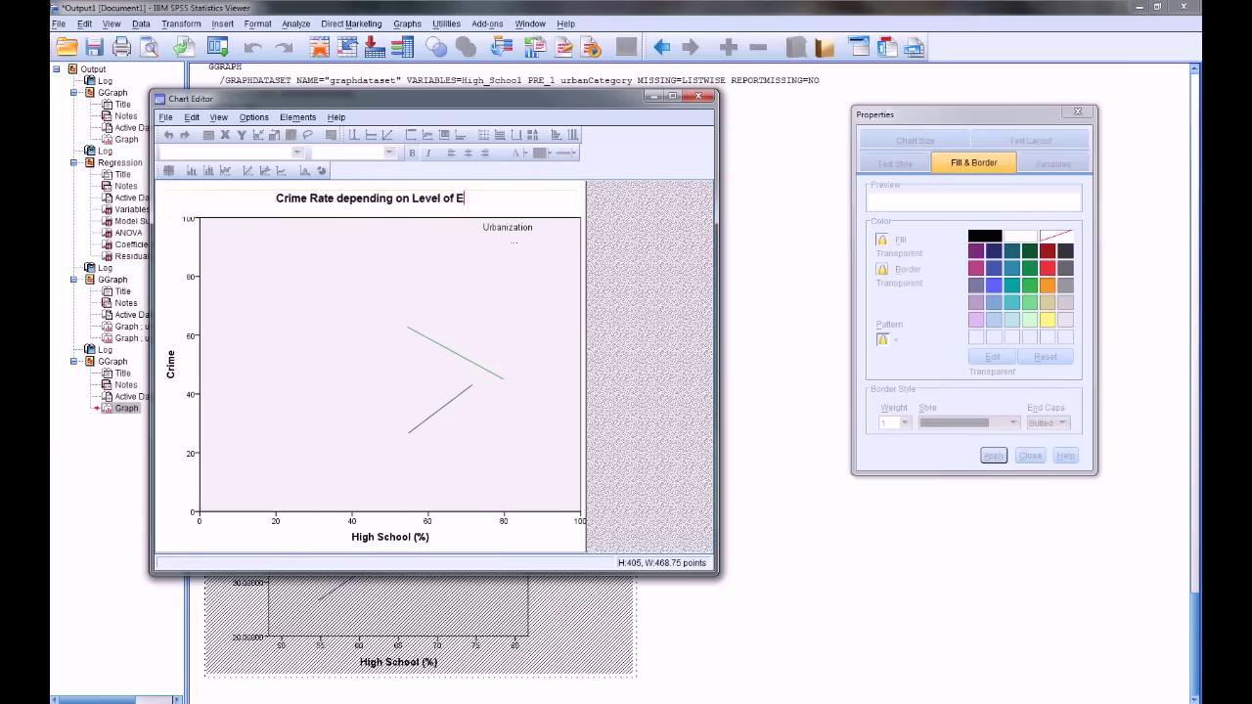
text(ducation)
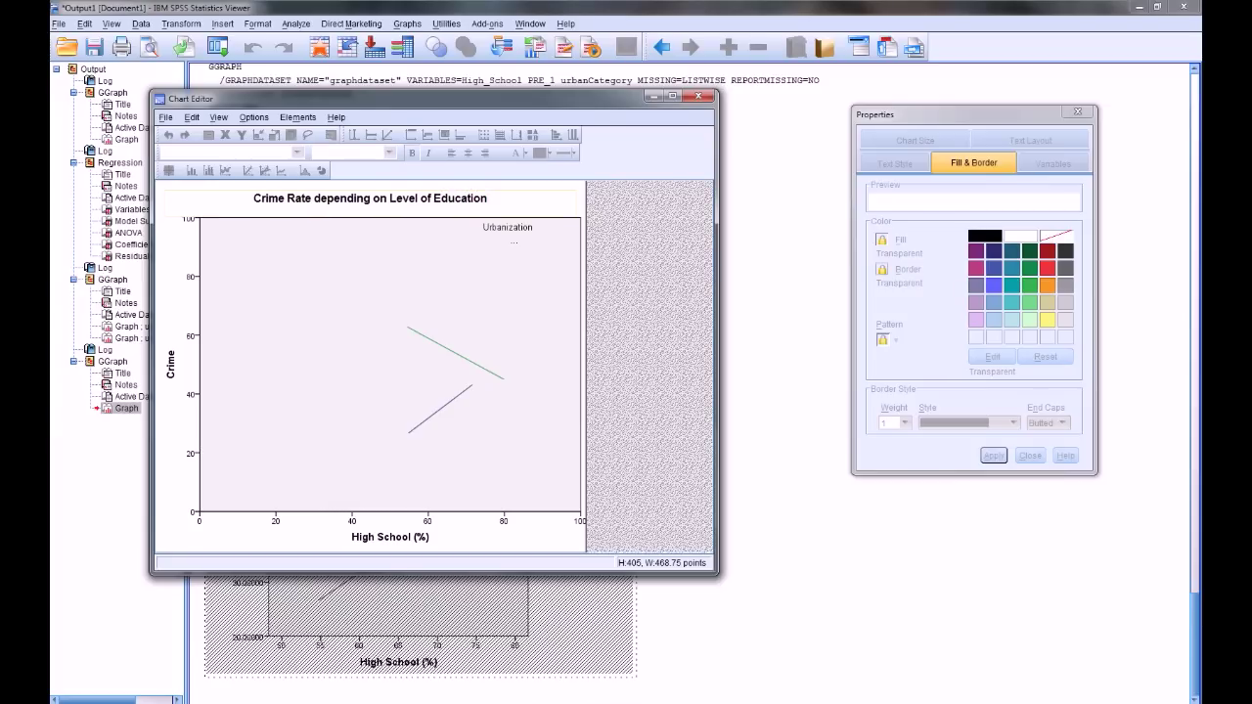
click(390, 294)
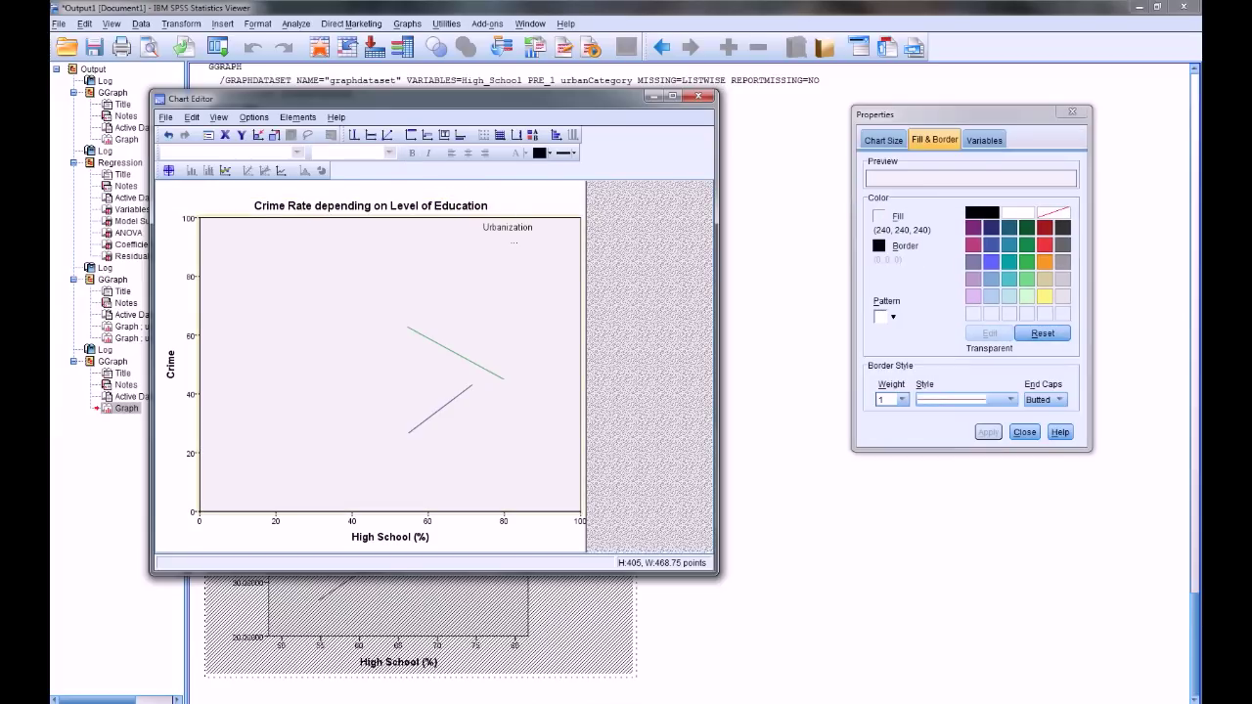
Enlarge the Urbanization legend box to fit both of its entries, and toggle the legend off and back on.
click(507, 233)
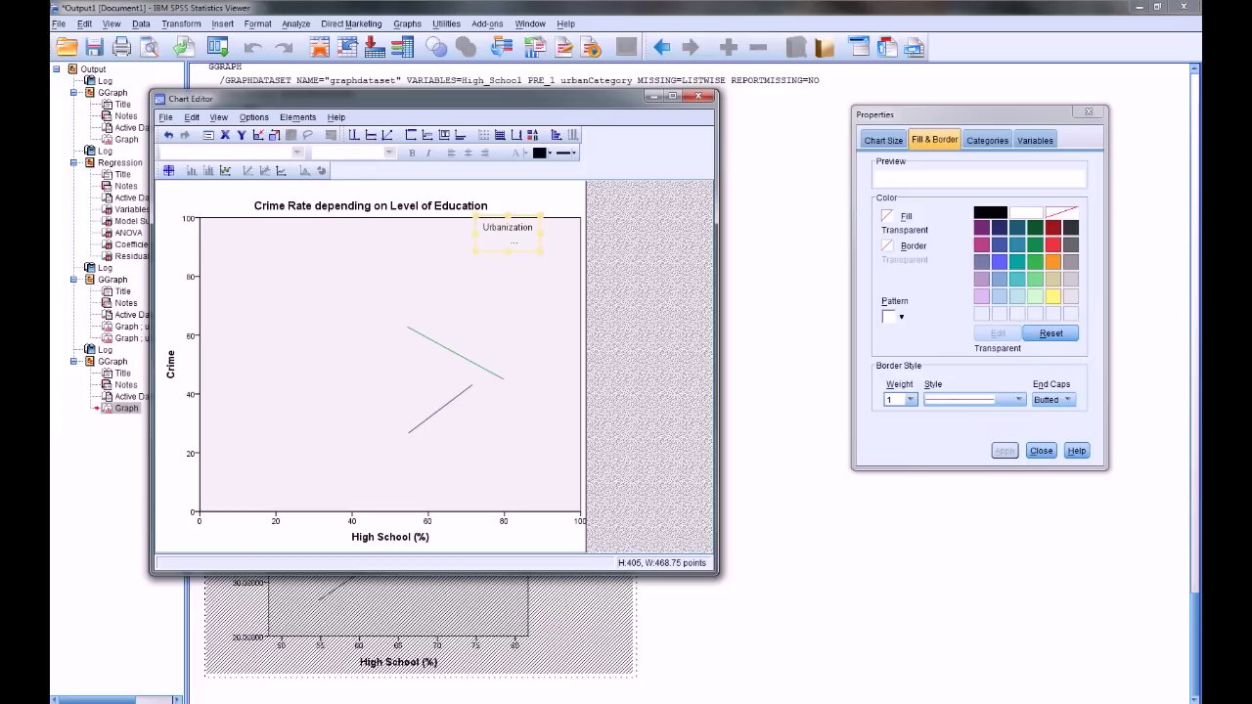
drag(475, 251, 451, 286)
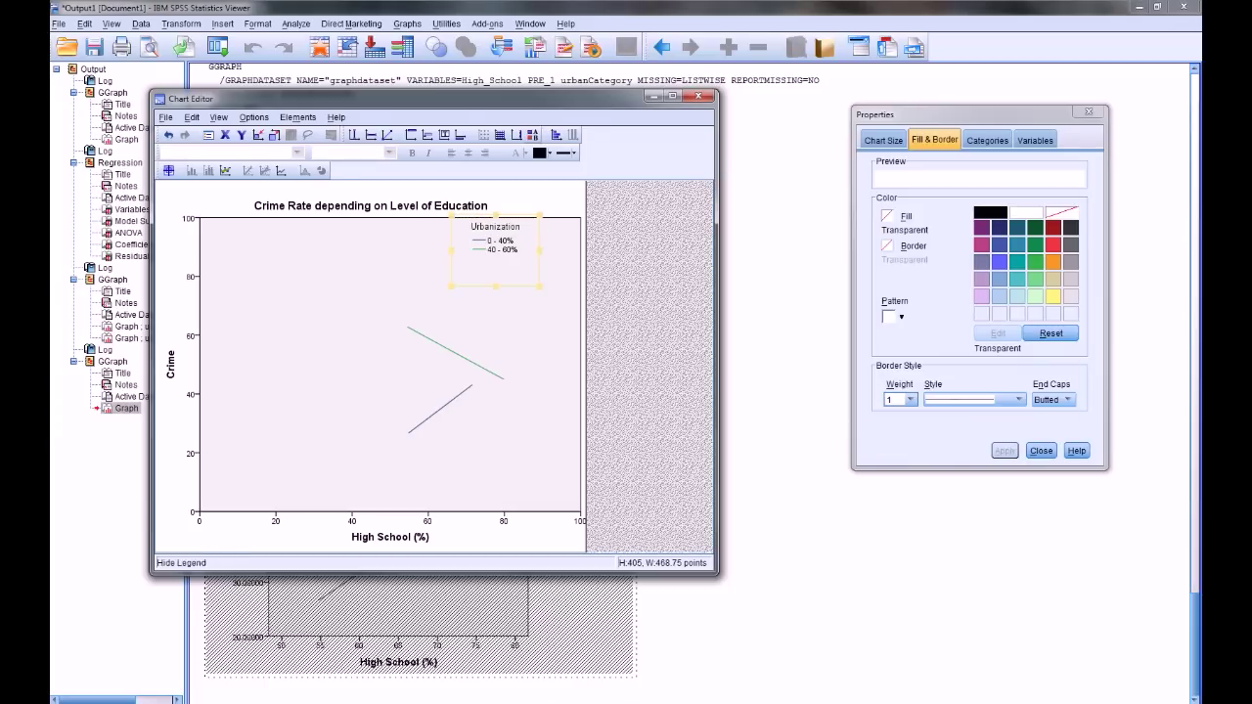
click(532, 135)
click(532, 135)
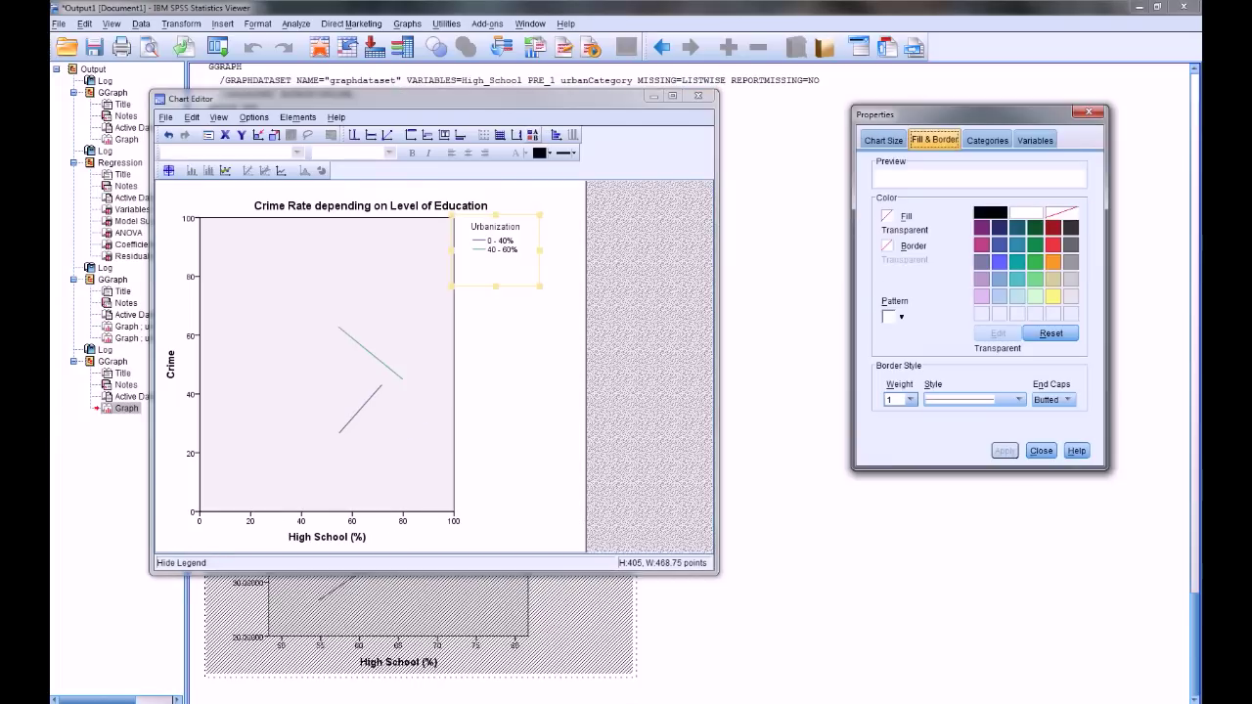
click(532, 135)
click(532, 135)
Widen the plot area to the chart's outer edge so that it extends under the legend.
click(327, 363)
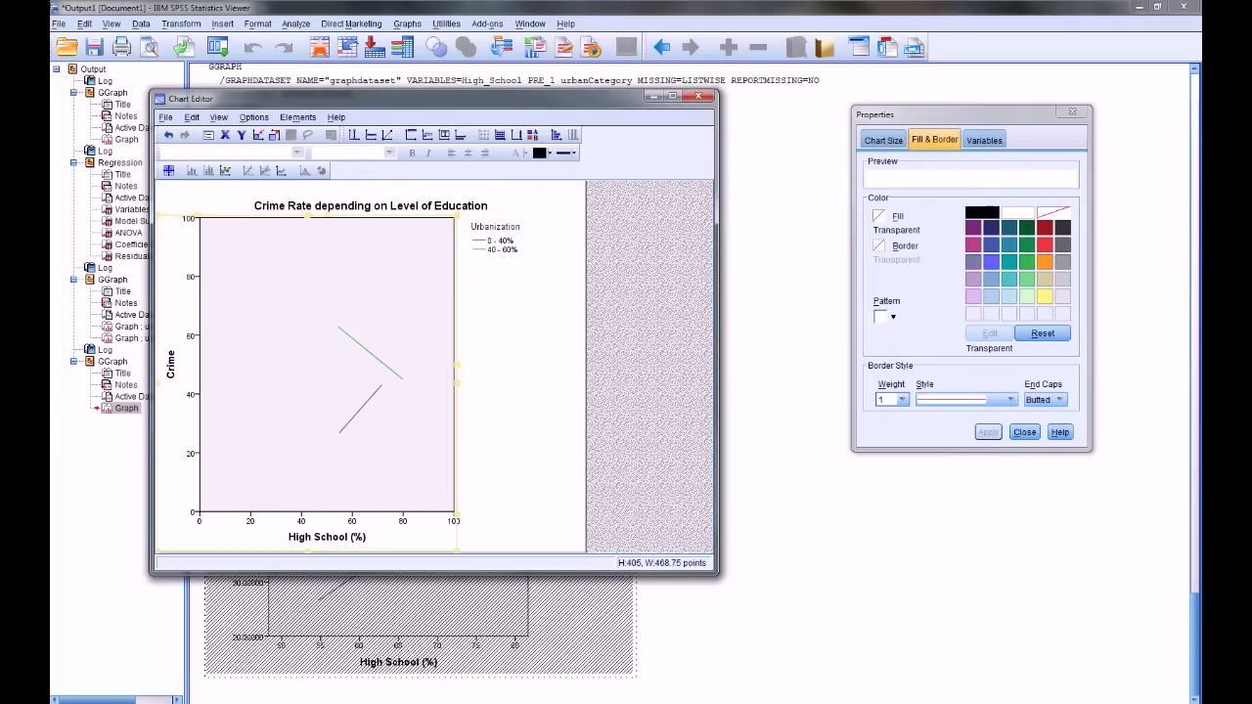
drag(456, 371, 584, 372)
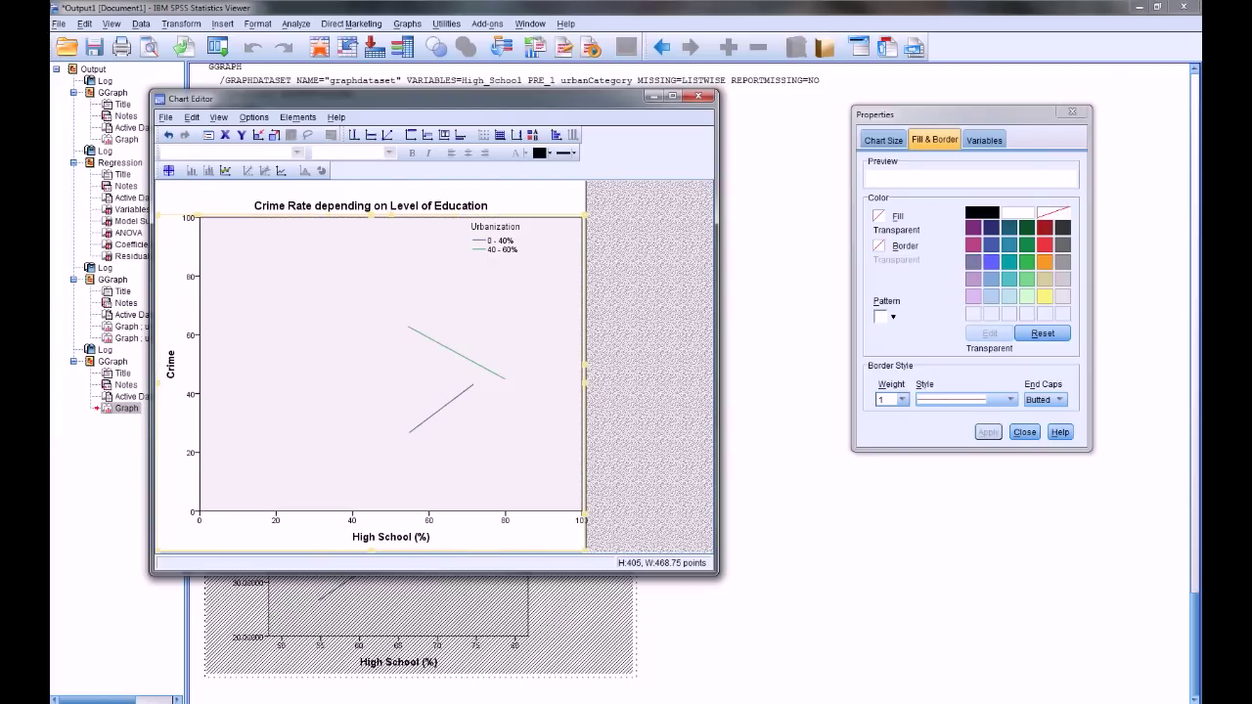
key(Escape)
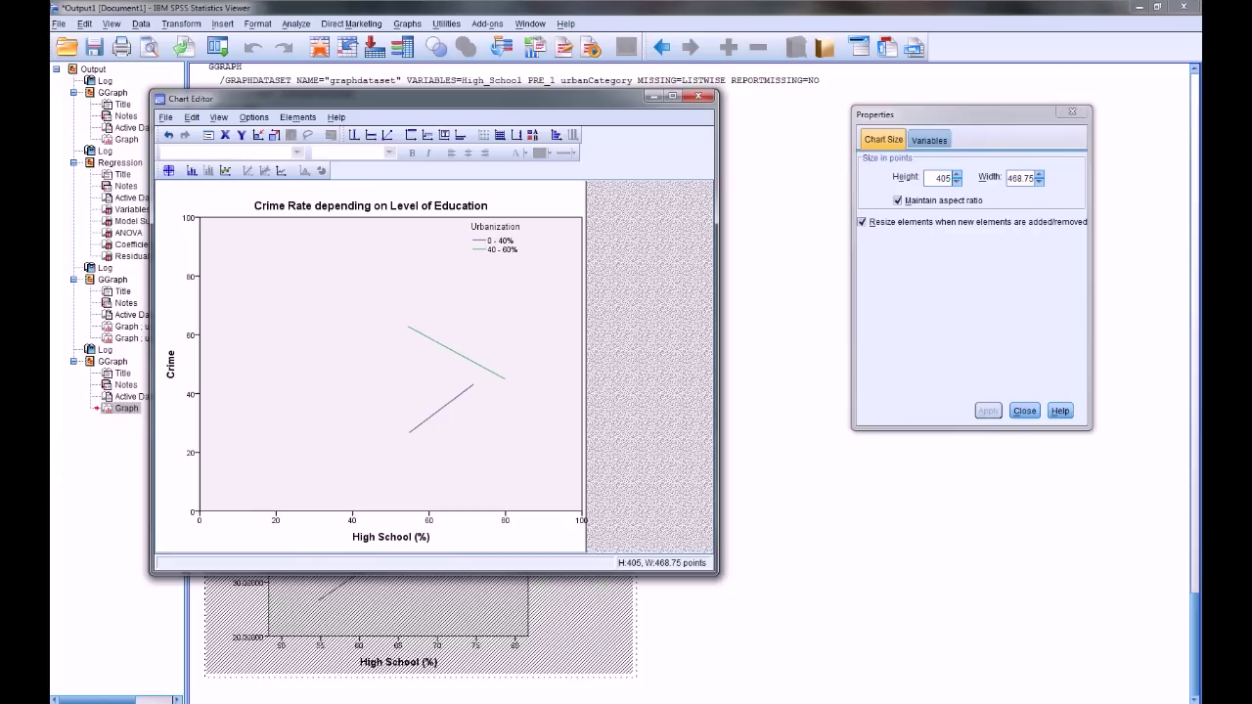
Change the plot background fill to white (255, 255, 255).
click(390, 364)
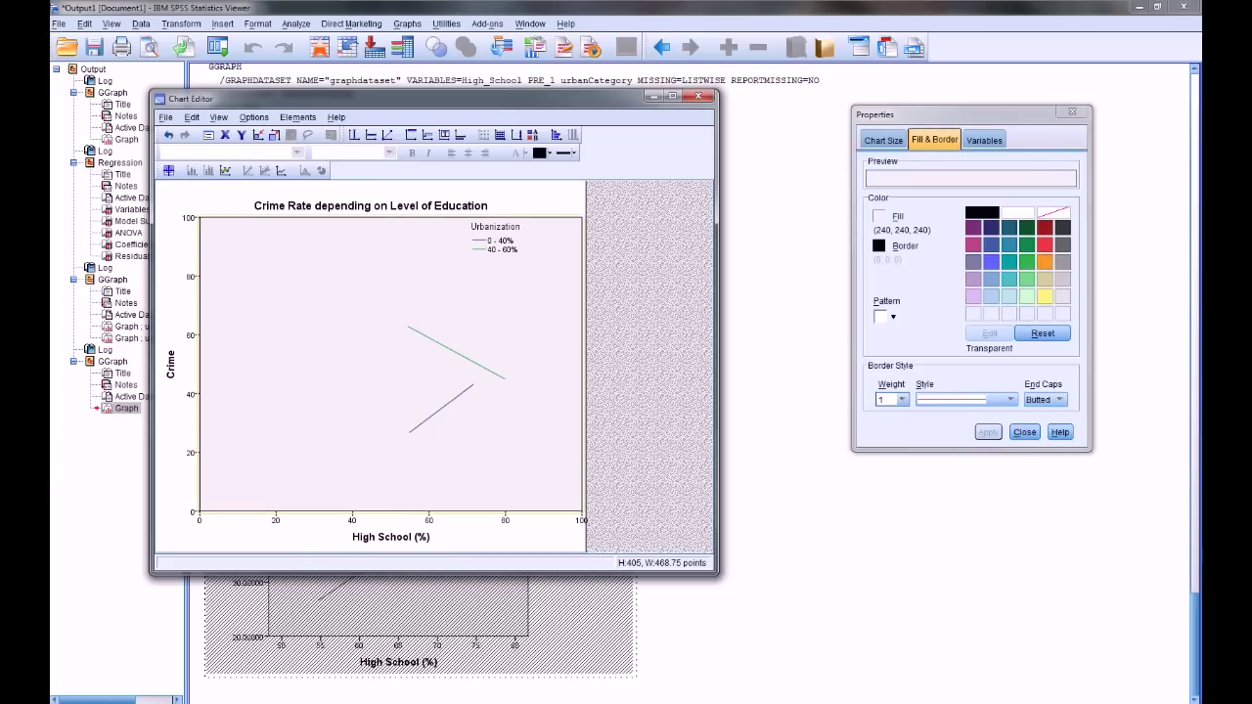
click(882, 139)
click(934, 140)
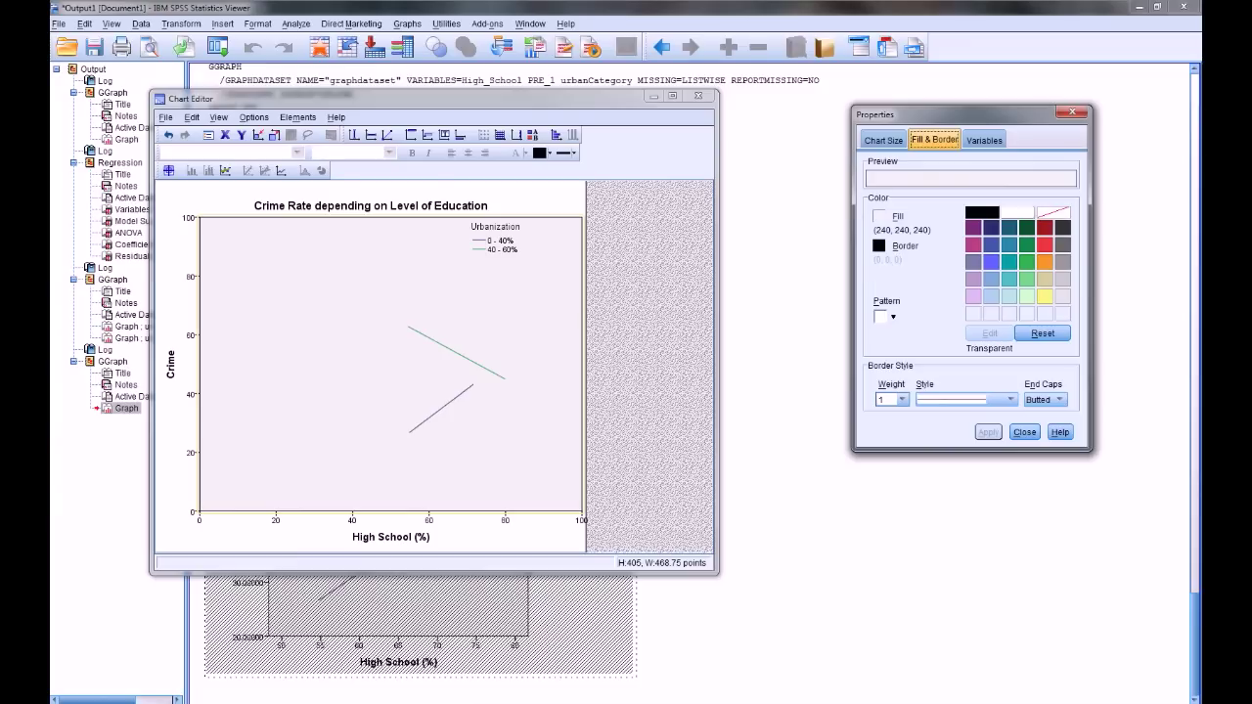
click(1017, 212)
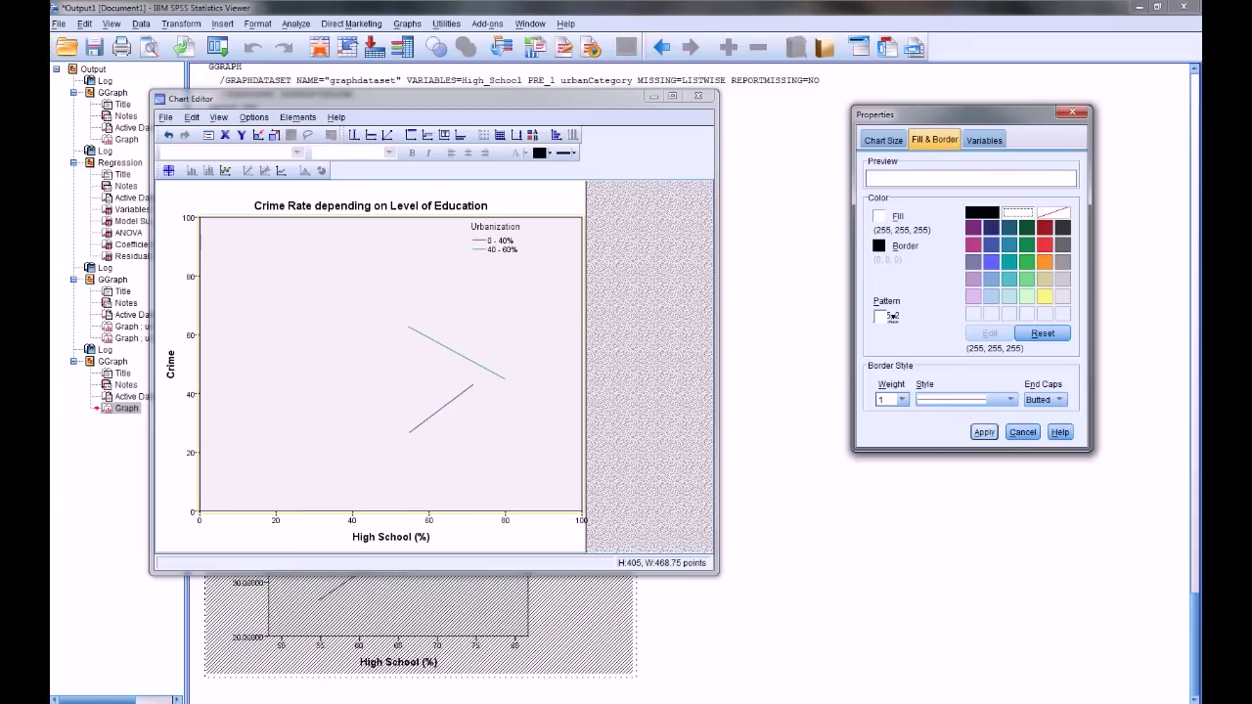
click(984, 431)
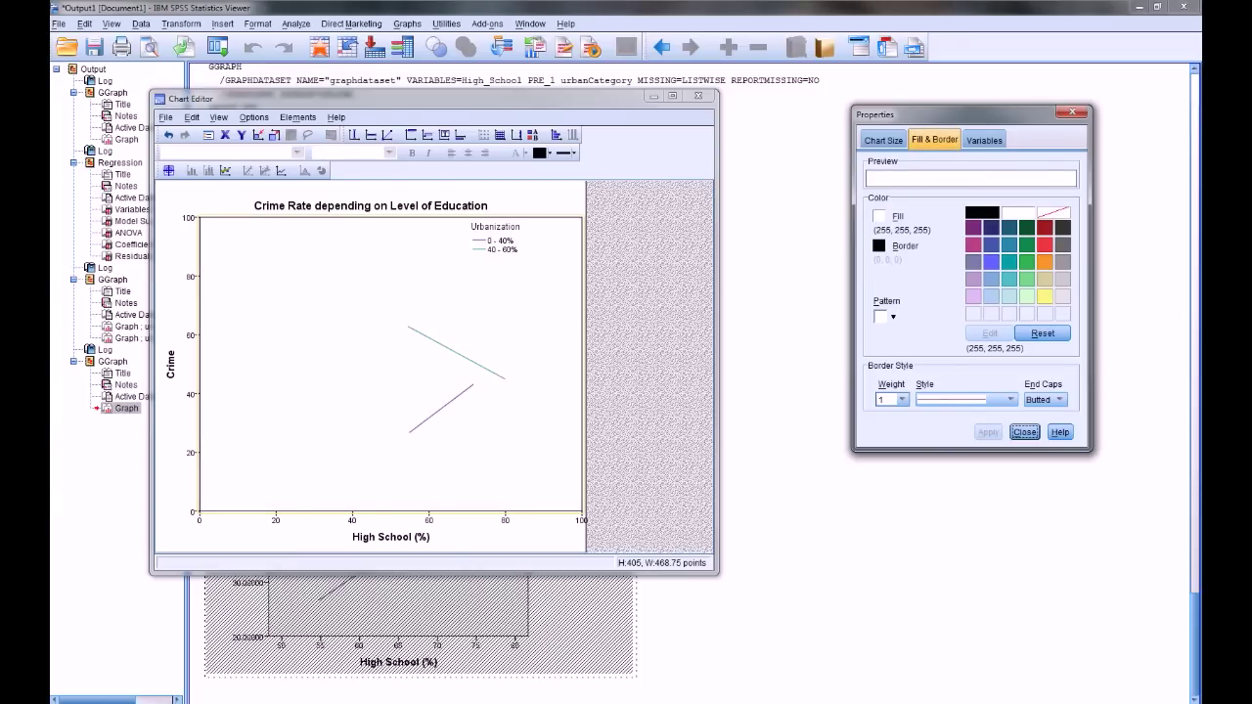
Narrow the plot area slightly so the 100 label on the High School (%) axis fits inside the chart.
click(372, 382)
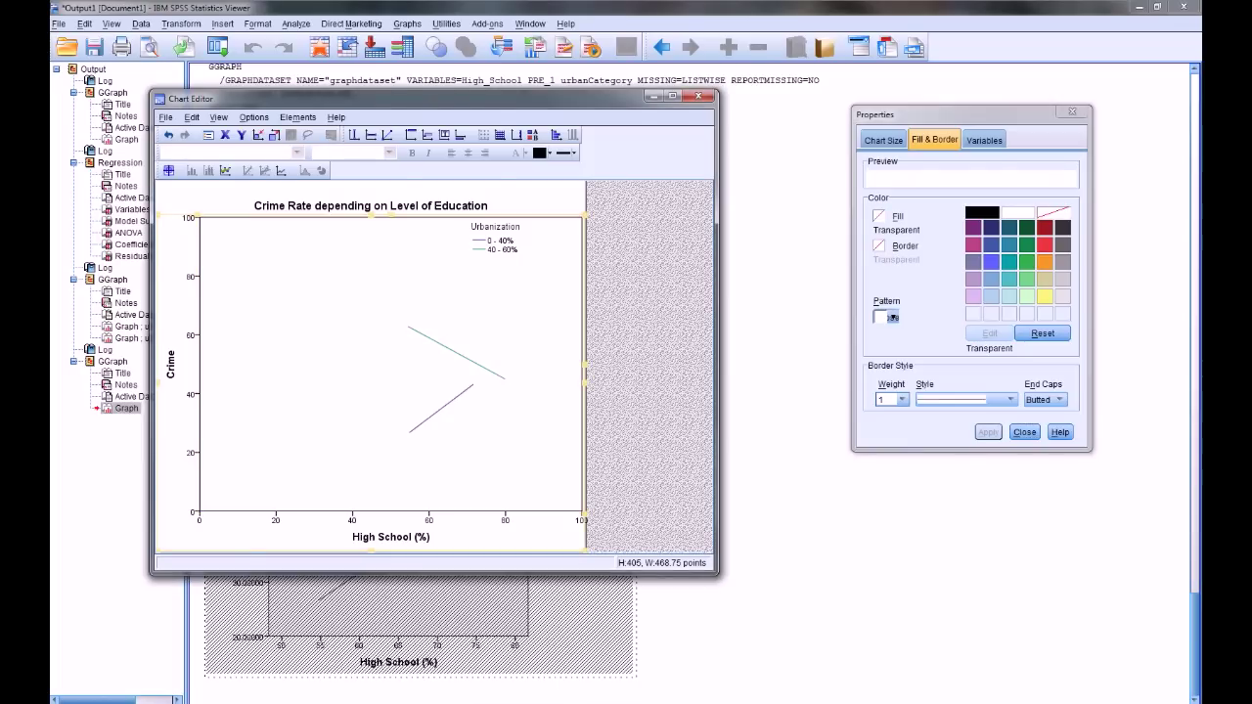
drag(585, 382, 580, 382)
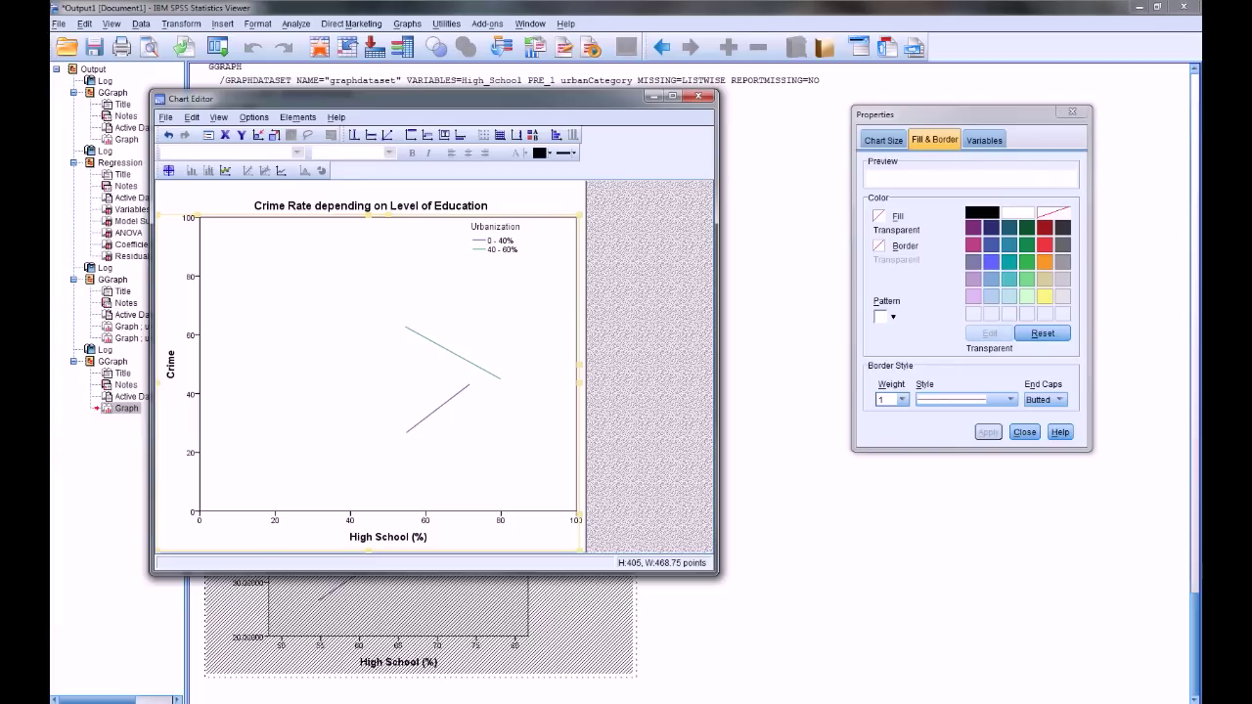
key(Escape)
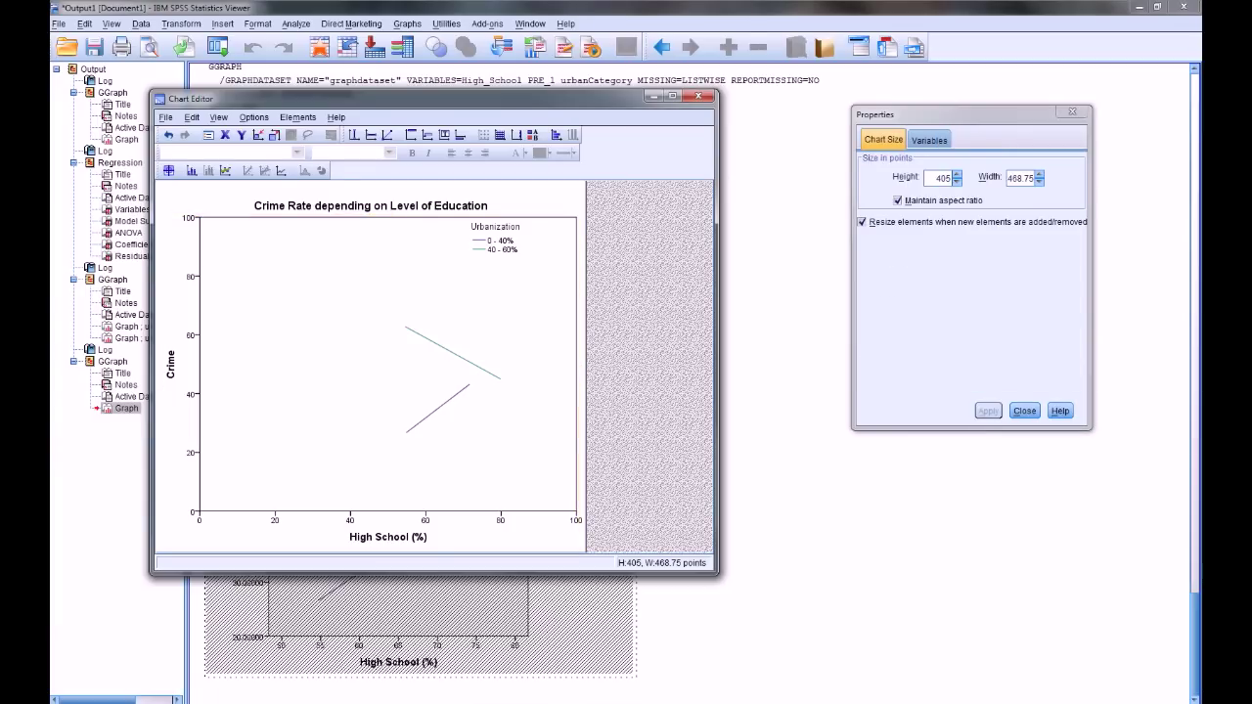